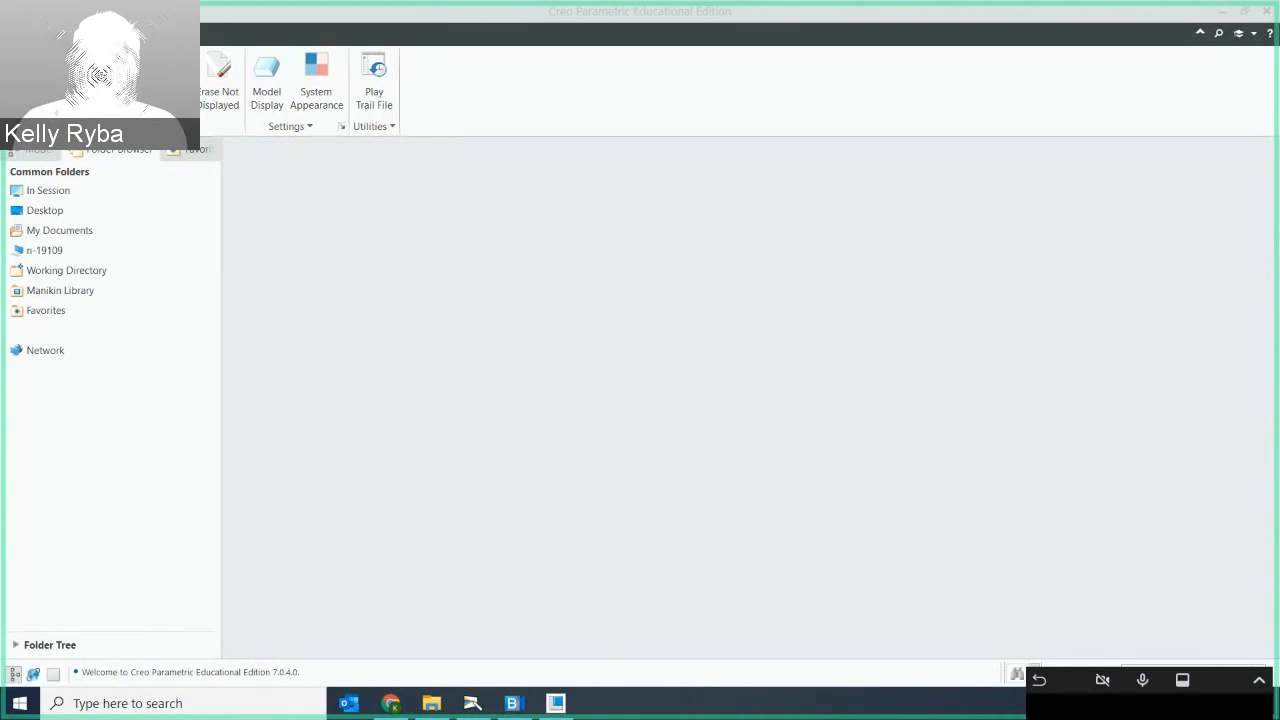
Step: Switch to the document camera view, examine the Operating Arm problem drawing in Figure 4-87, and return to Creo Parametric
click(557, 705)
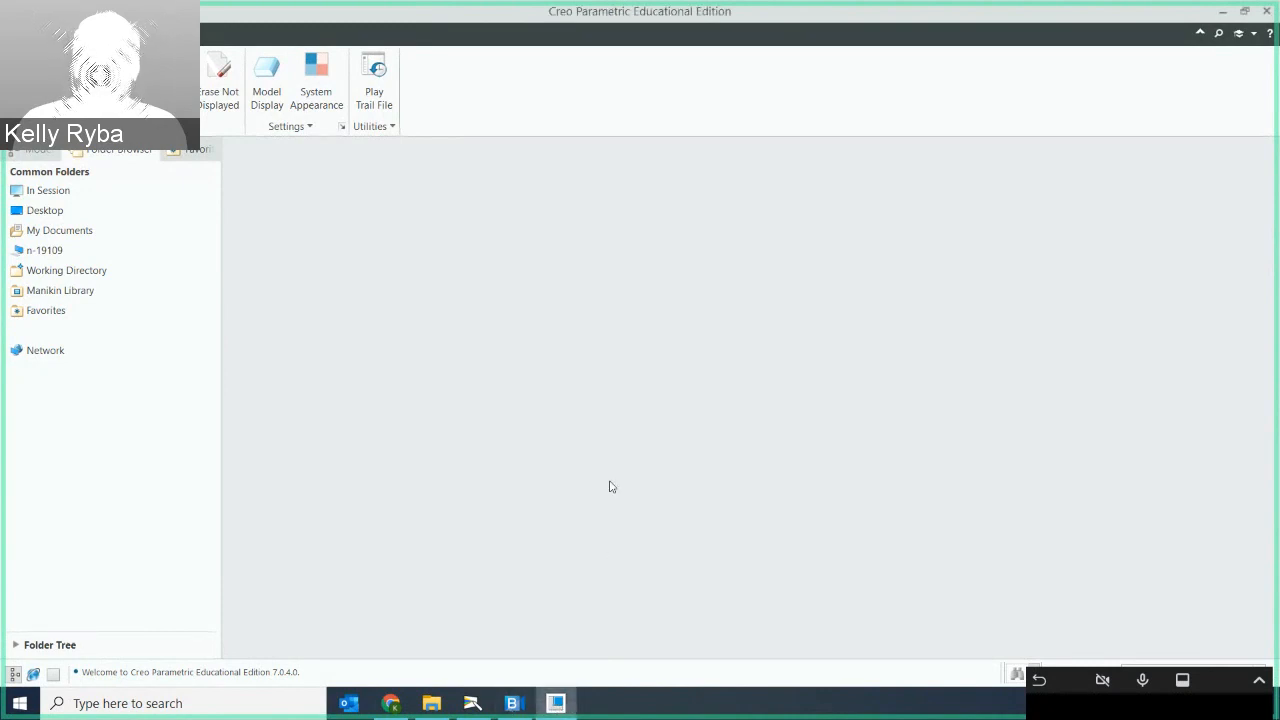
click(472, 703)
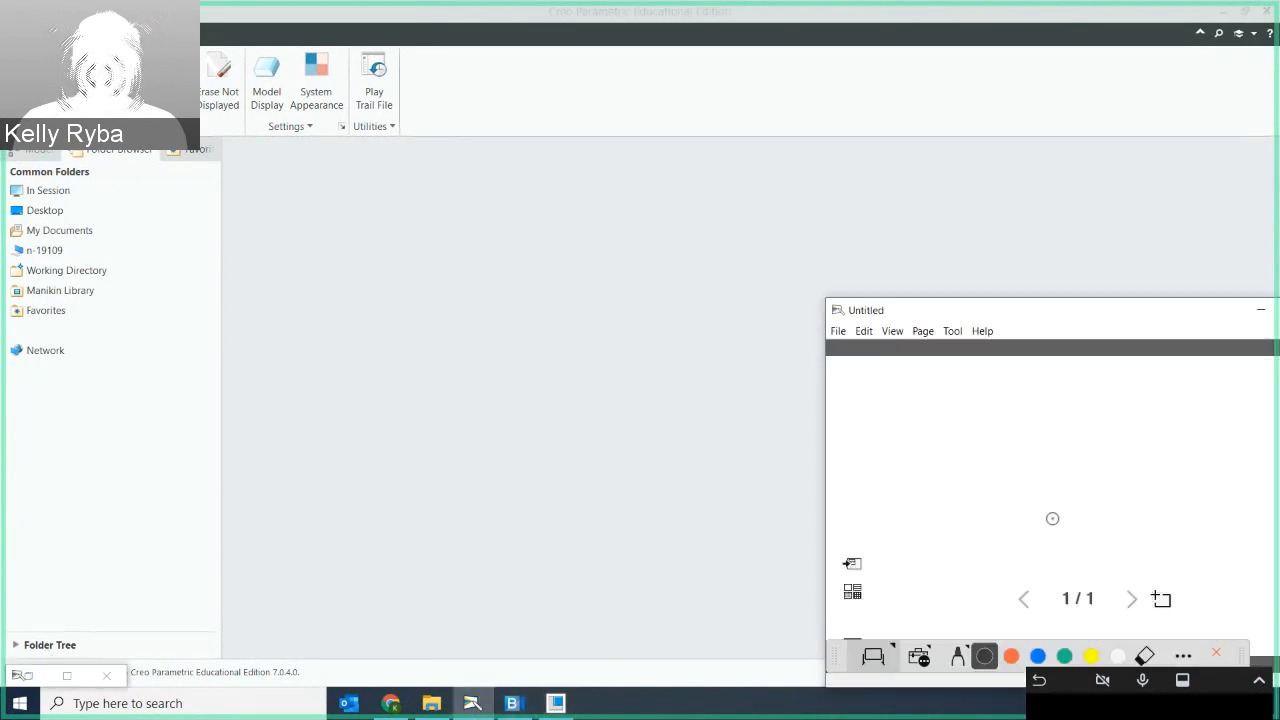
click(67, 677)
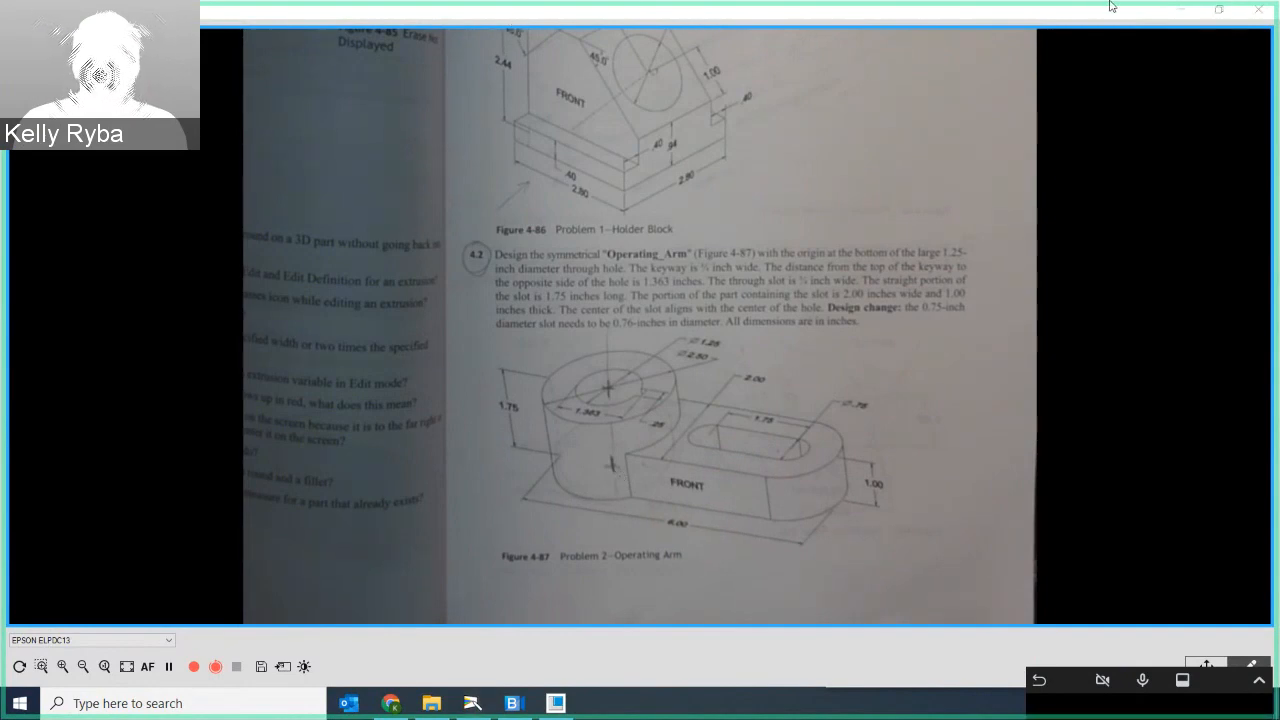
click(1182, 14)
click(1262, 313)
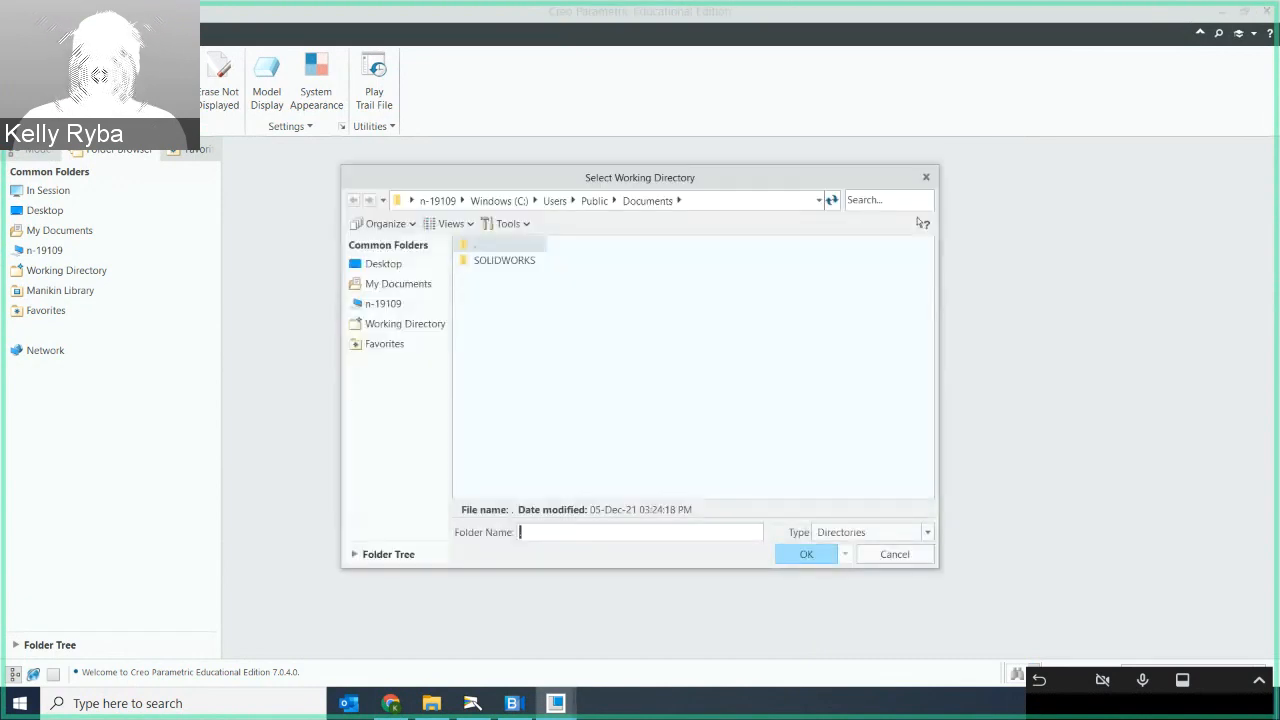
Step: Set the working directory to the Creo1 folder inside Creo on the H: drive
click(388, 307)
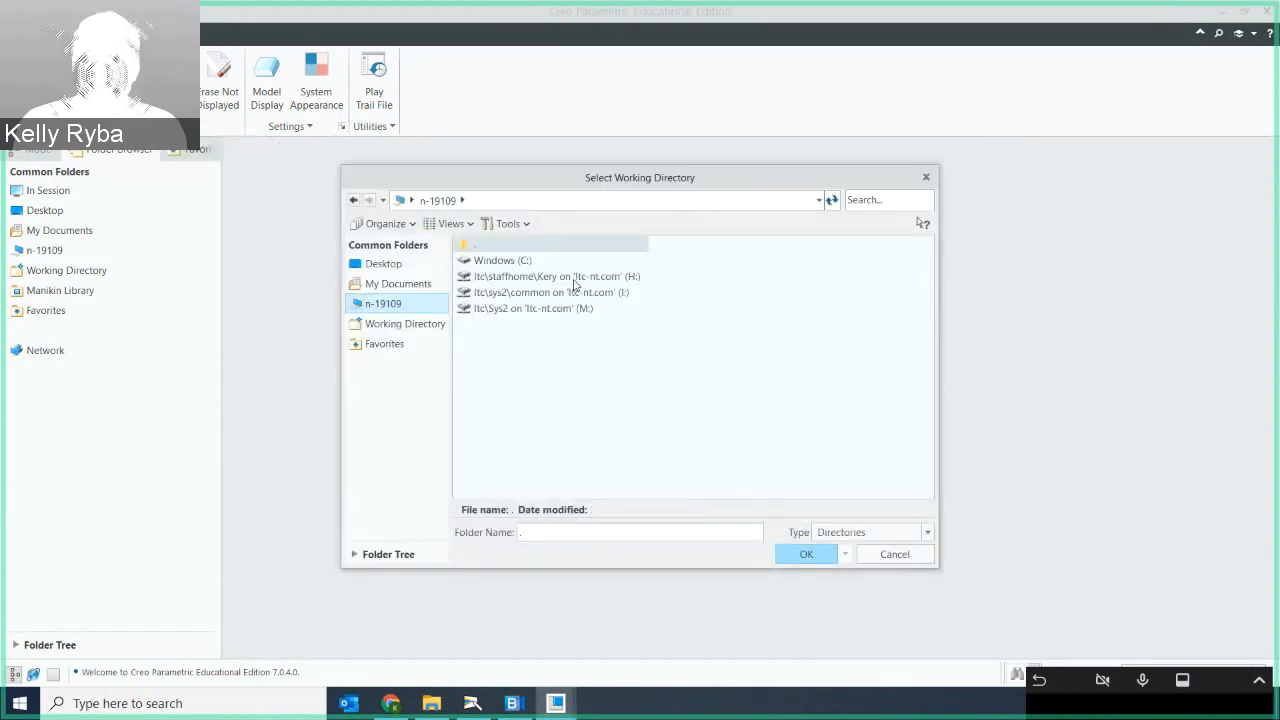
click(573, 277)
double_click(573, 277)
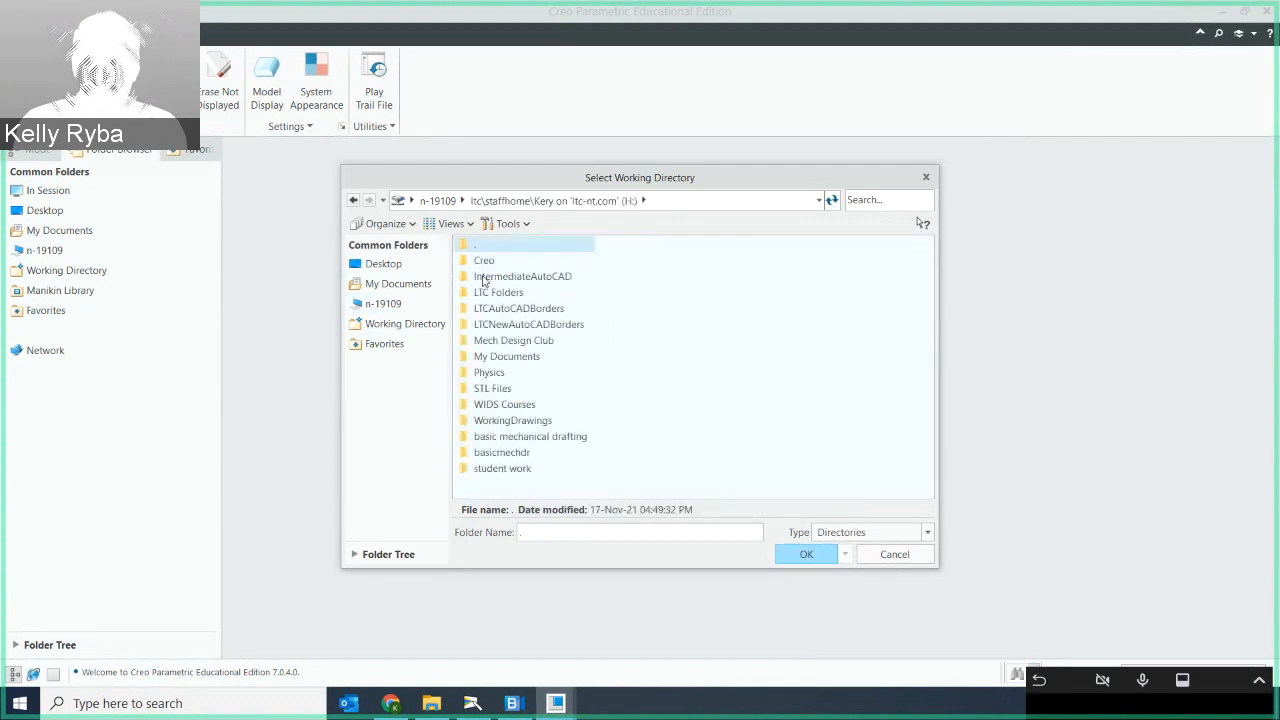
click(484, 260)
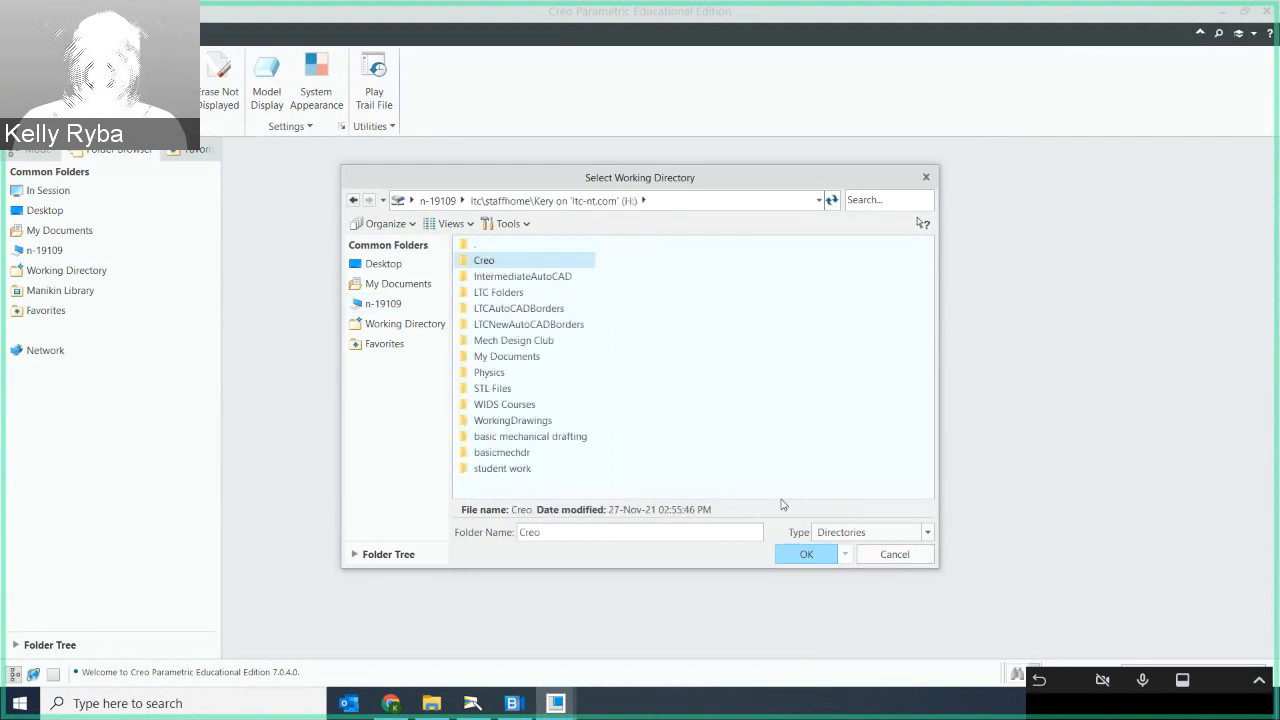
double_click(479, 261)
click(489, 277)
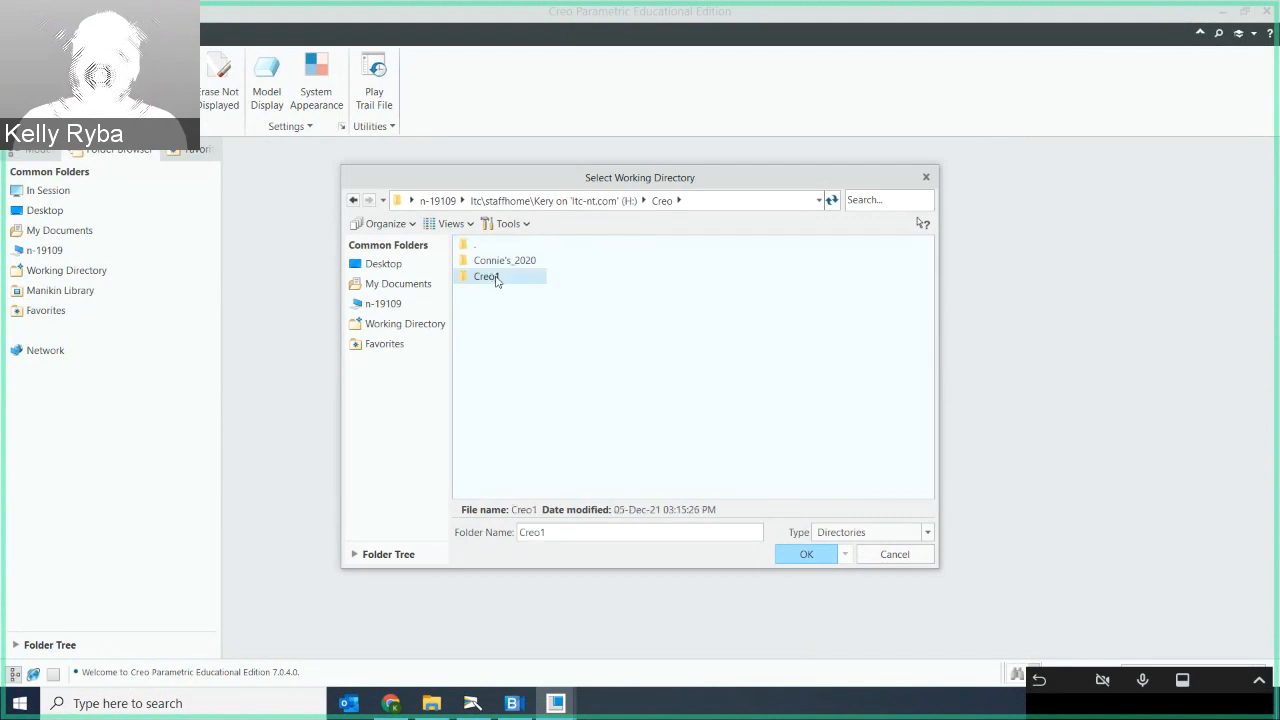
click(809, 556)
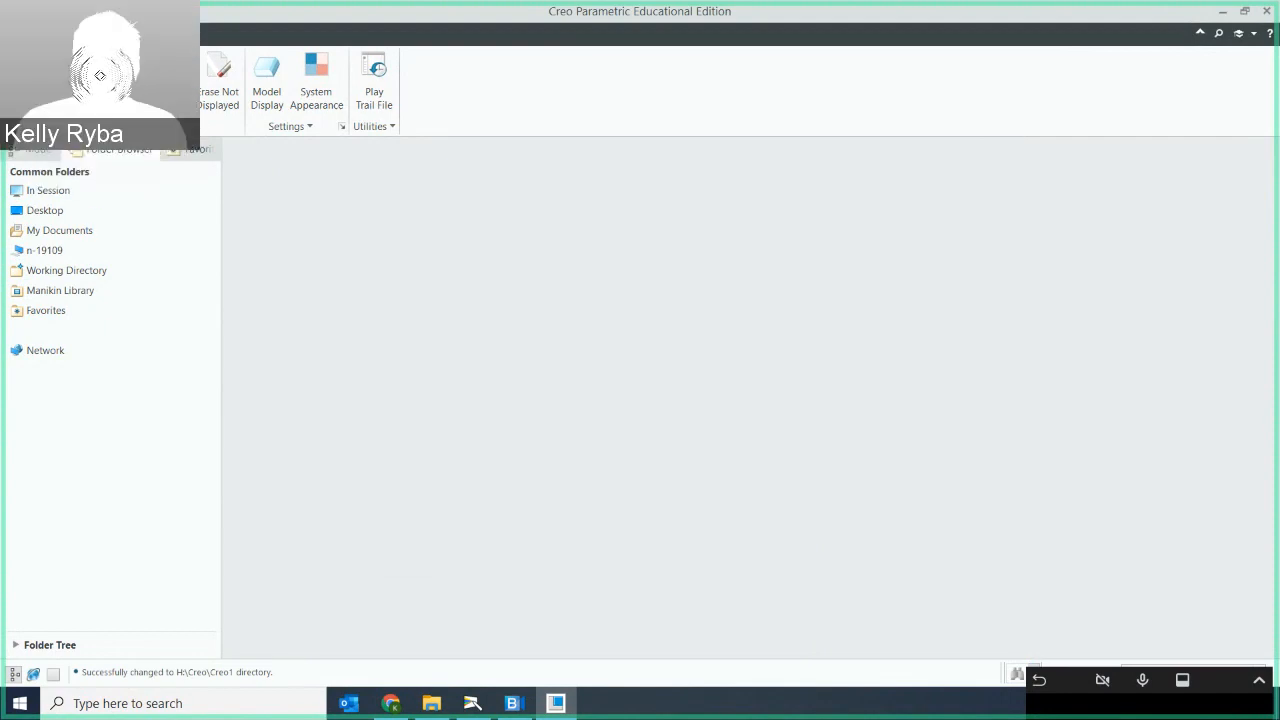
Step: Open the part operating_arm1.prt from the working directory to view the finished reference model
click(65, 75)
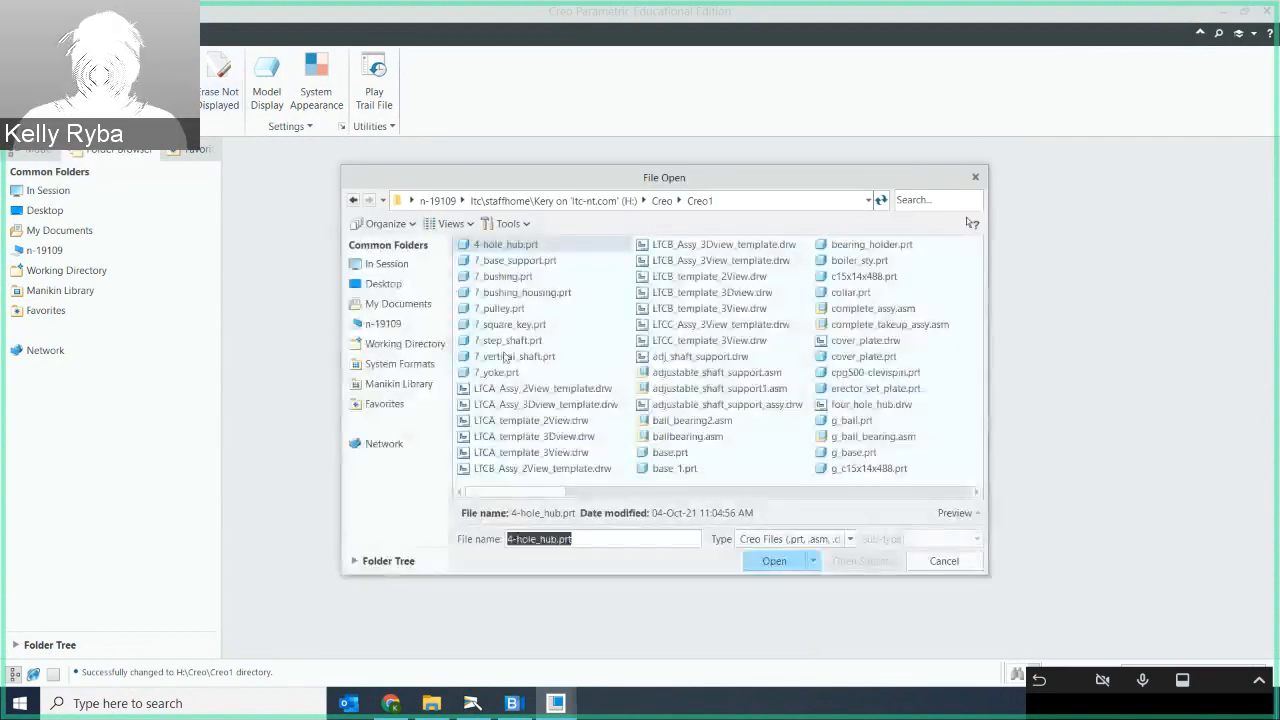
click(885, 495)
click(886, 497)
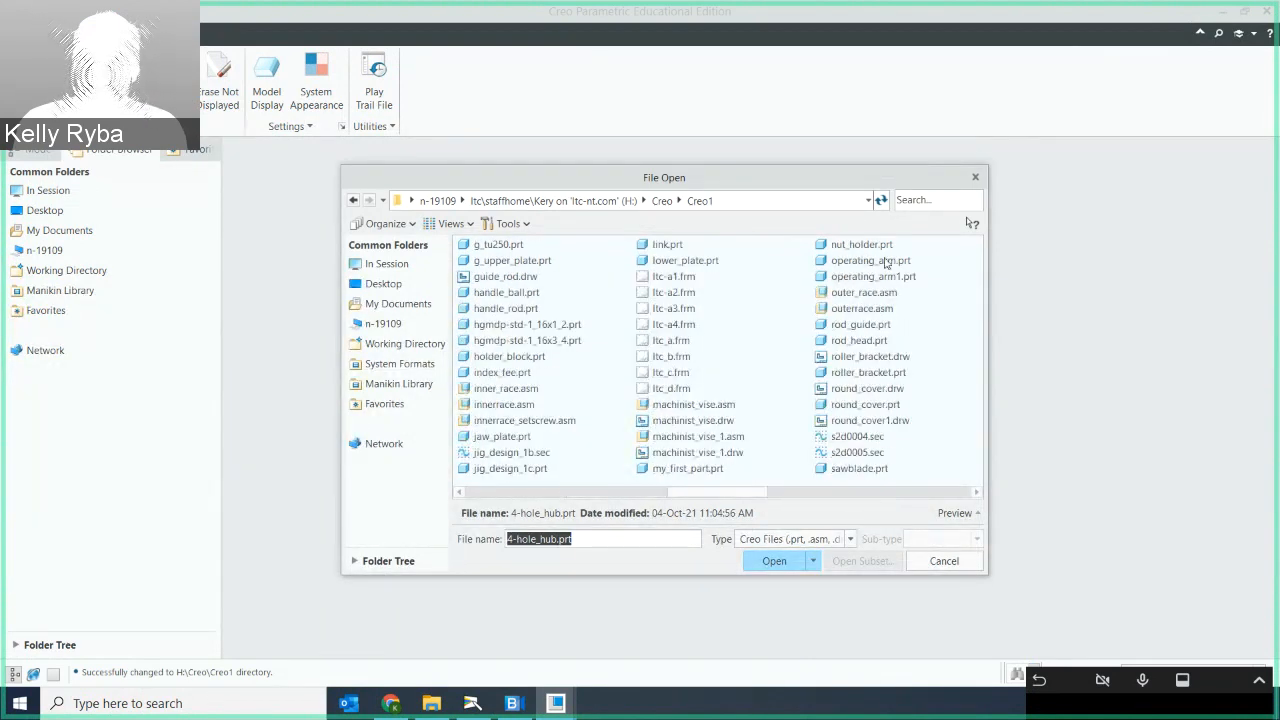
click(888, 275)
click(778, 561)
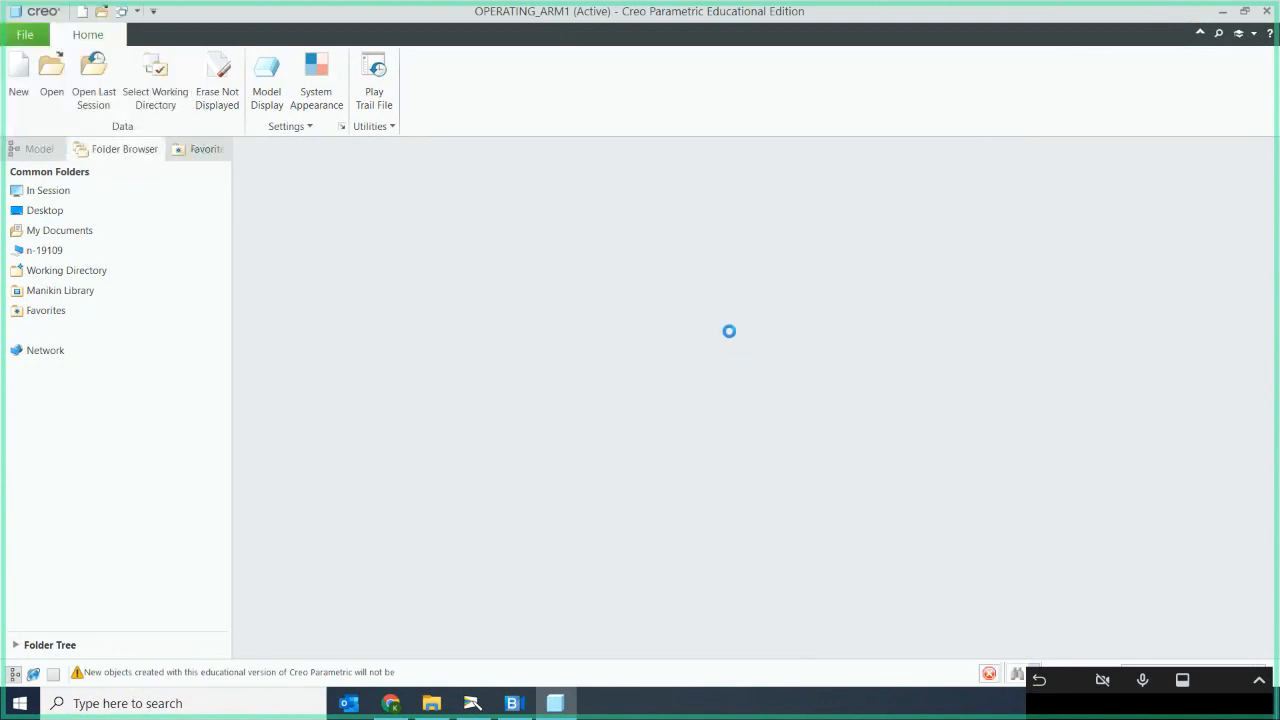
mouse_move(734, 331)
middle_down()
mouse_move(749, 309)
mouse_move(723, 291)
mouse_move(788, 352)
mouse_move(771, 283)
mouse_move(726, 337)
middle_up()
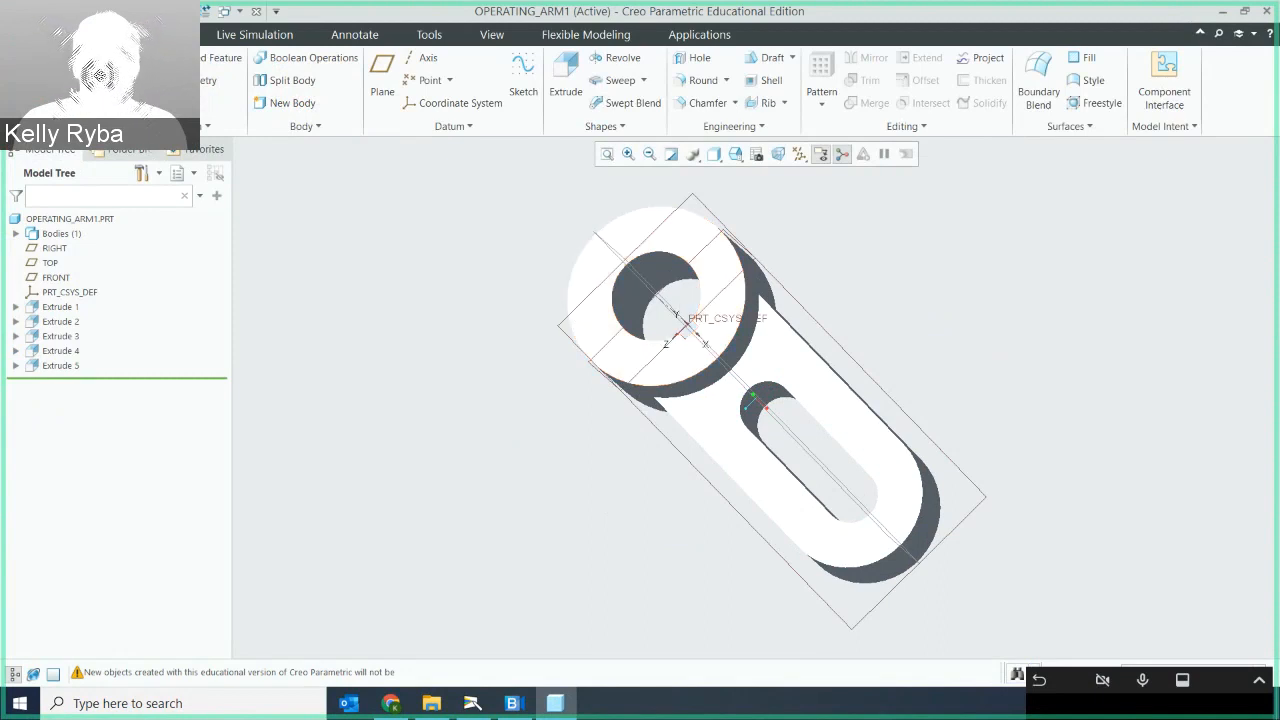
Step: Create a new solid part named OPERATING_ARM_3 with the default template and maximize its window
click(30, 34)
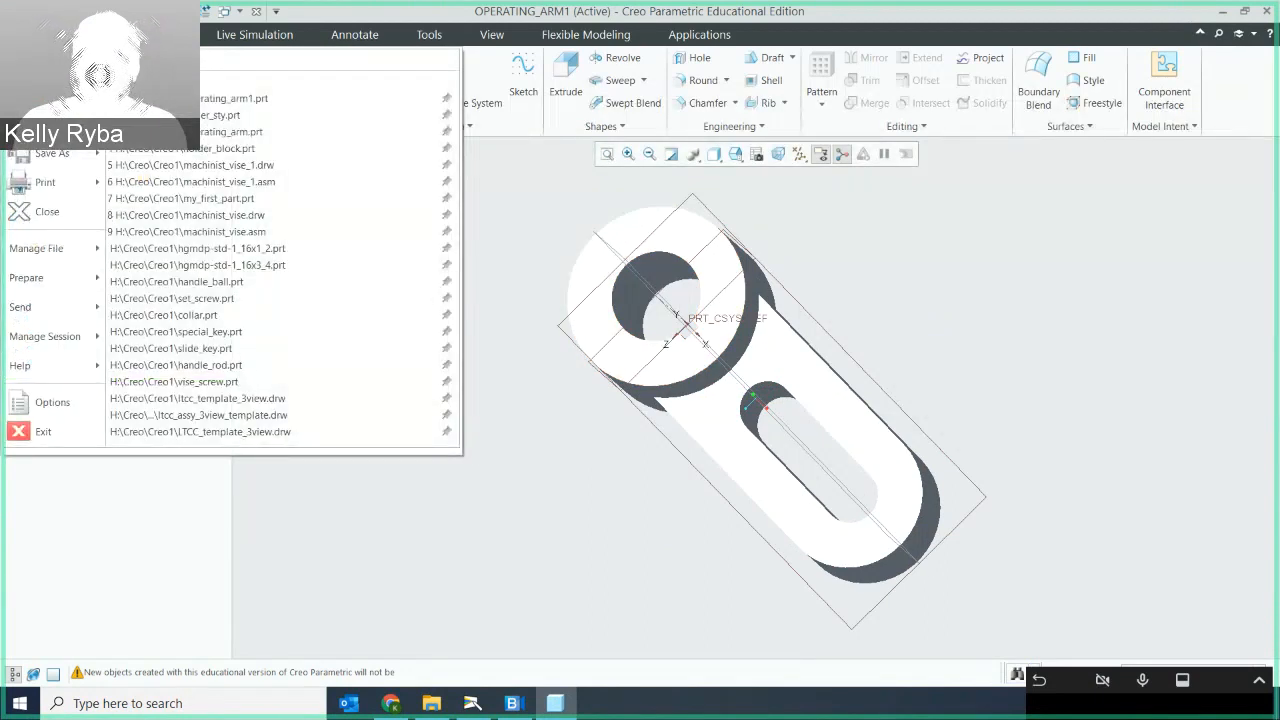
click(42, 65)
text(OP)
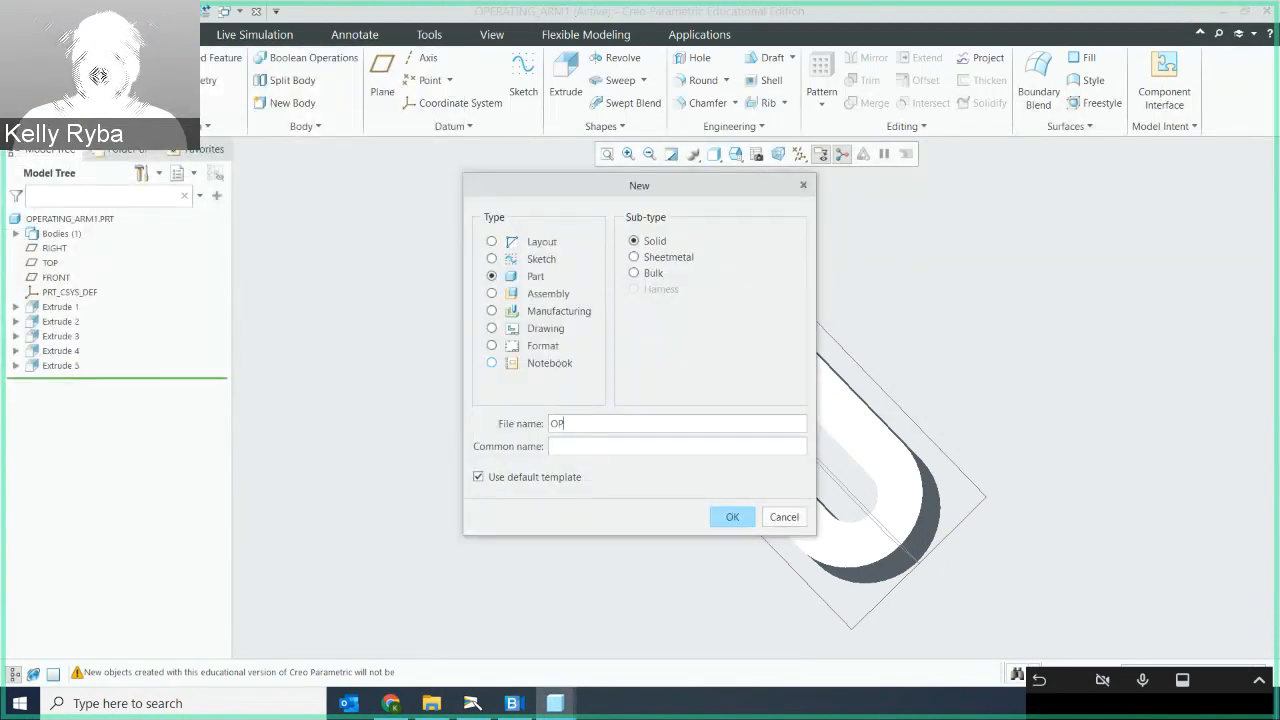
text(ERATING_ARM_3)
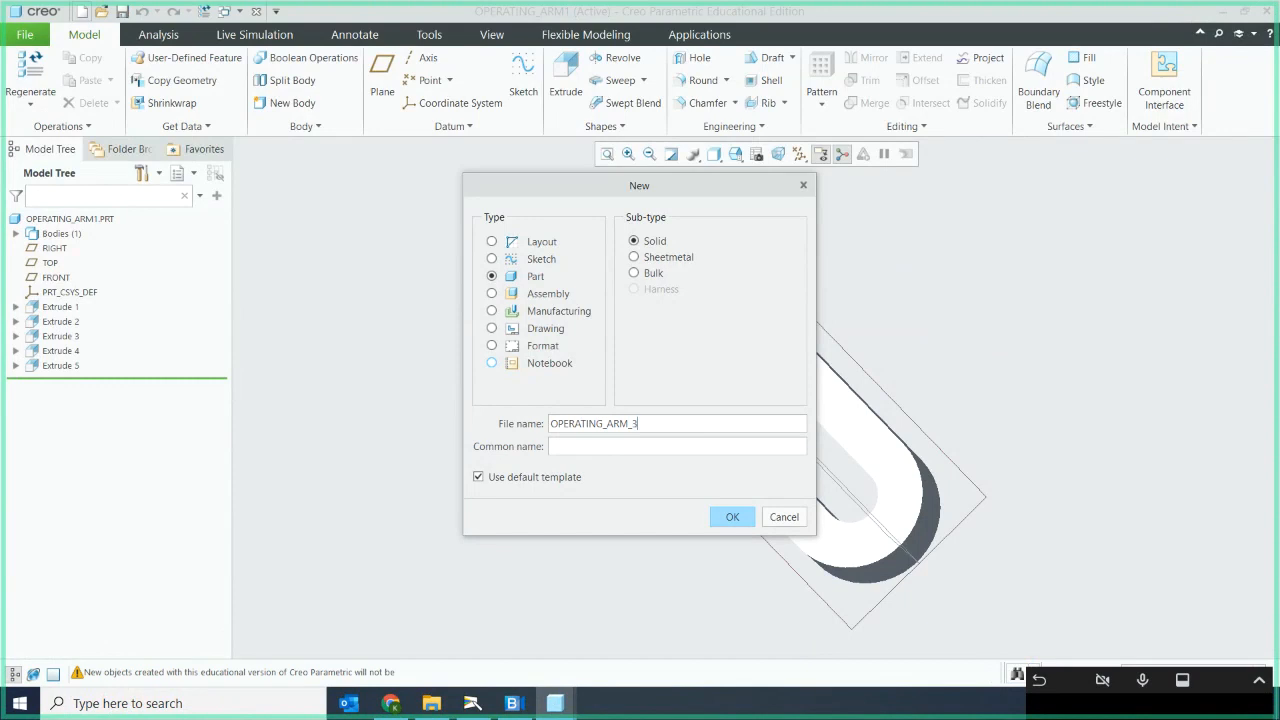
click(733, 518)
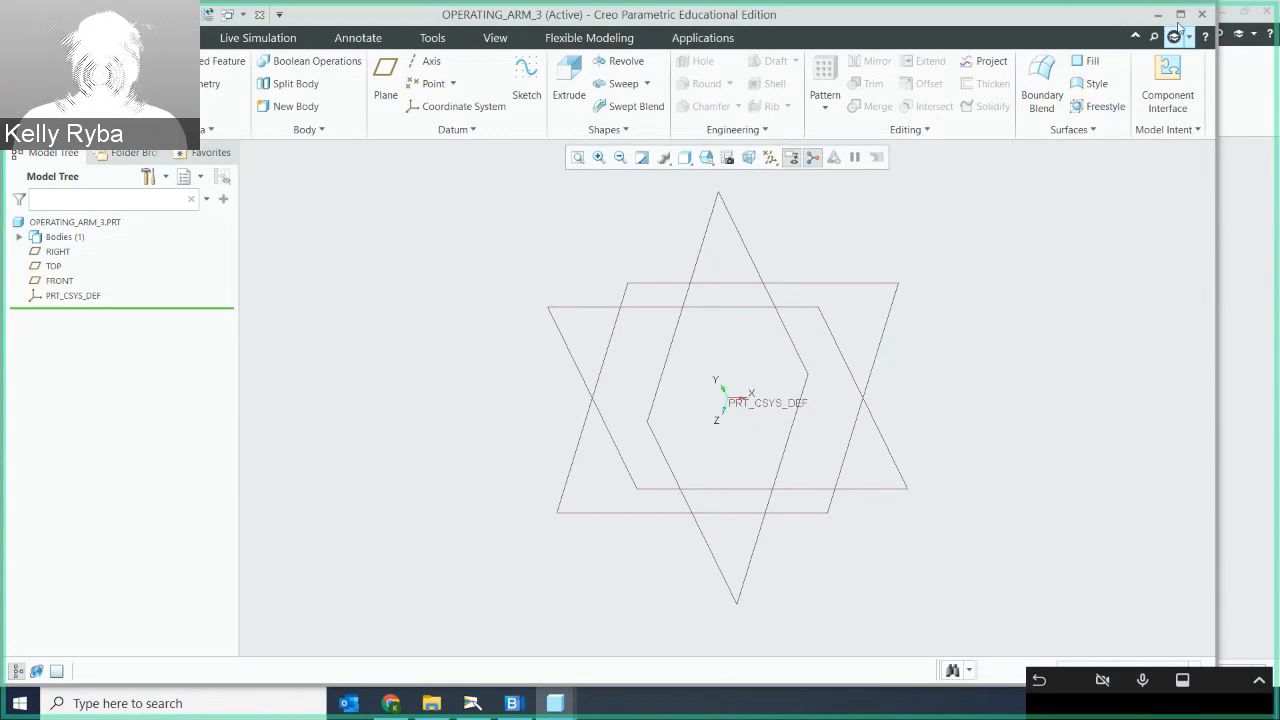
click(1181, 15)
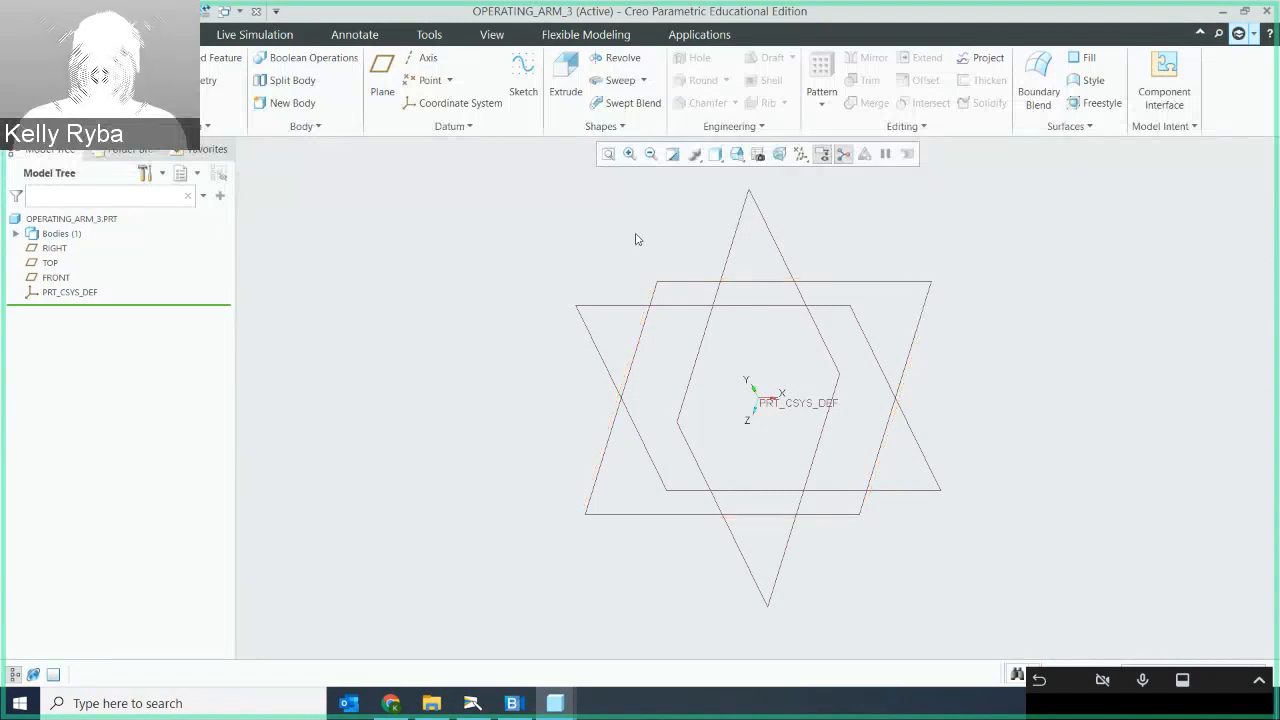
Step: Start an Extrude with an internal sketch on the TOP datum plane, using RIGHT as the orientation reference, and align the sketch parallel to the screen
click(558, 100)
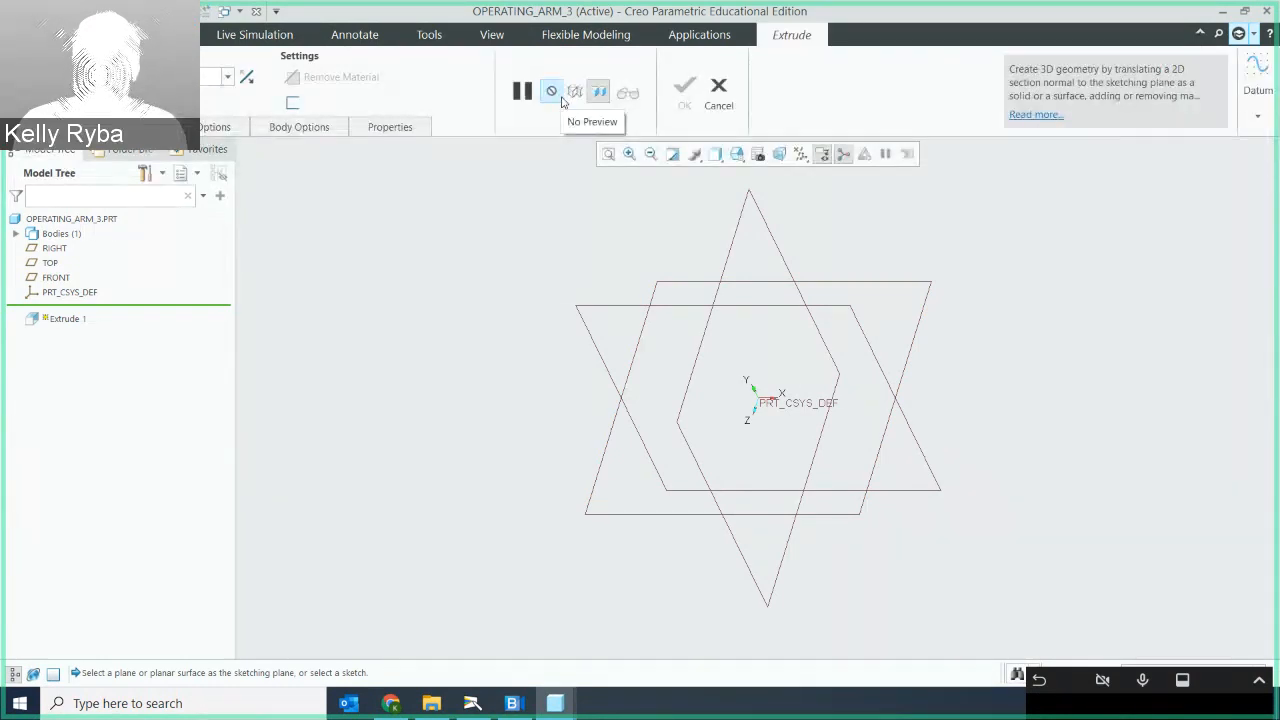
click(135, 127)
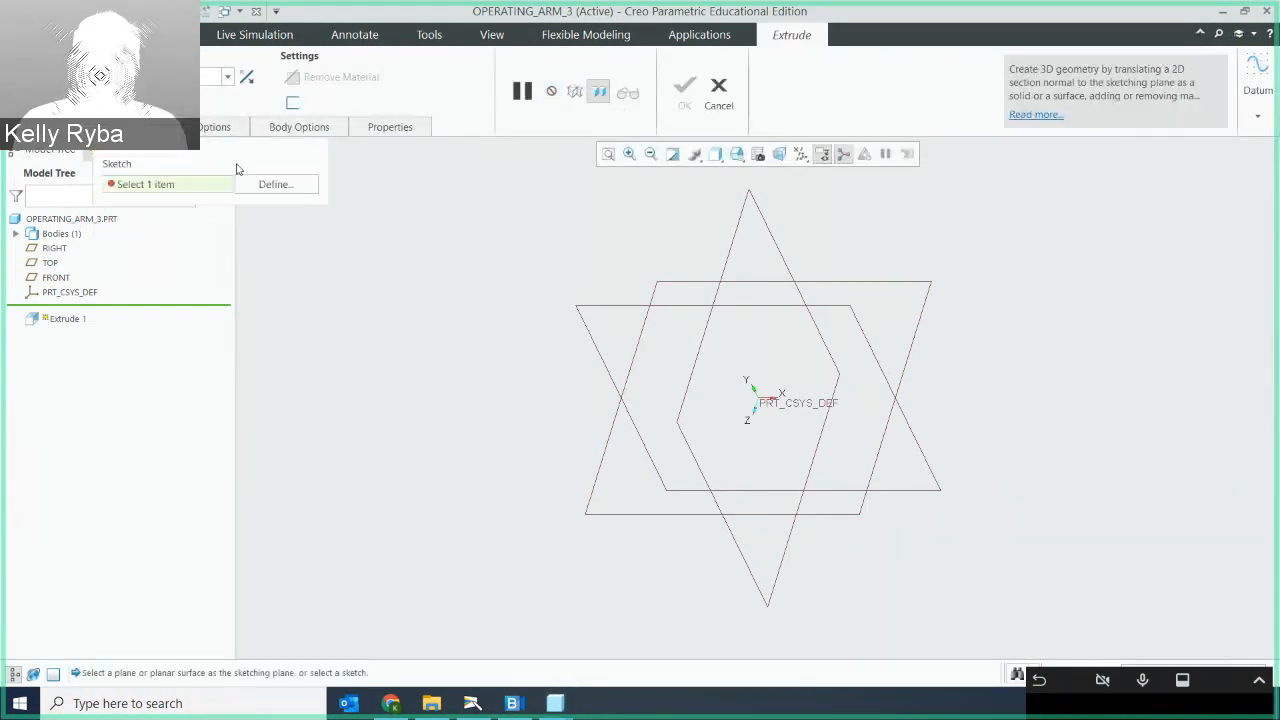
click(276, 186)
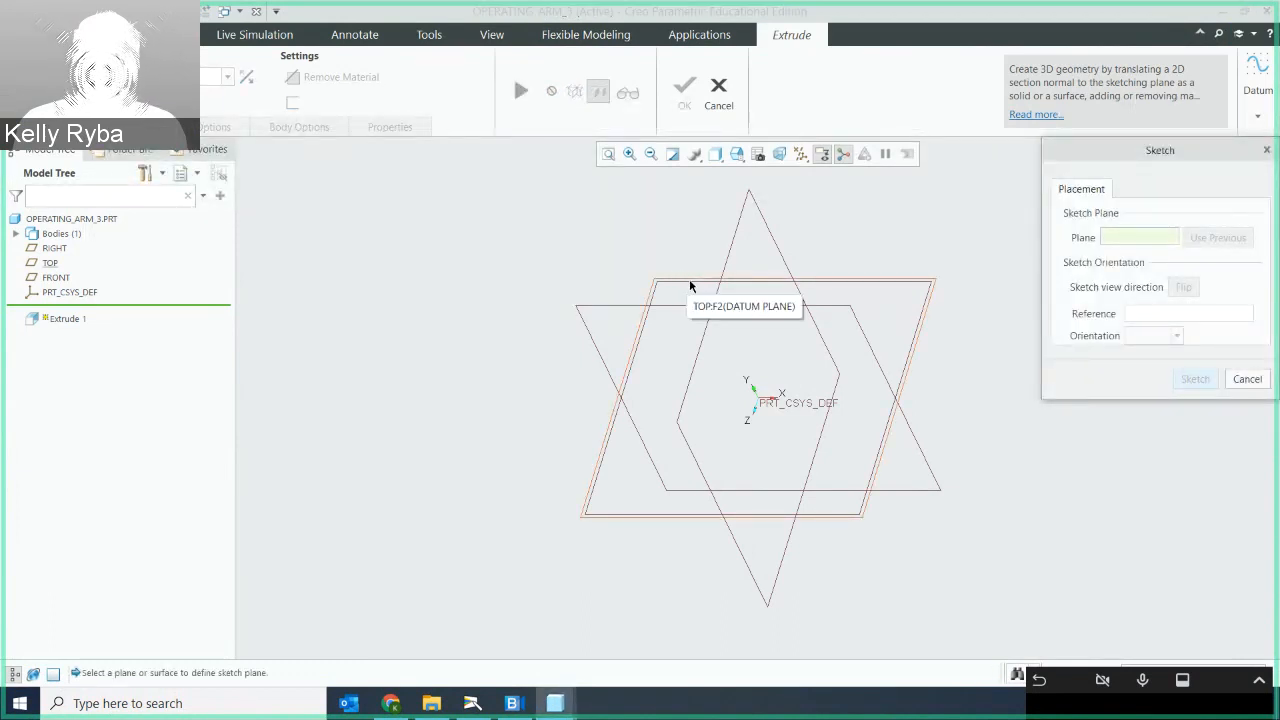
click(690, 290)
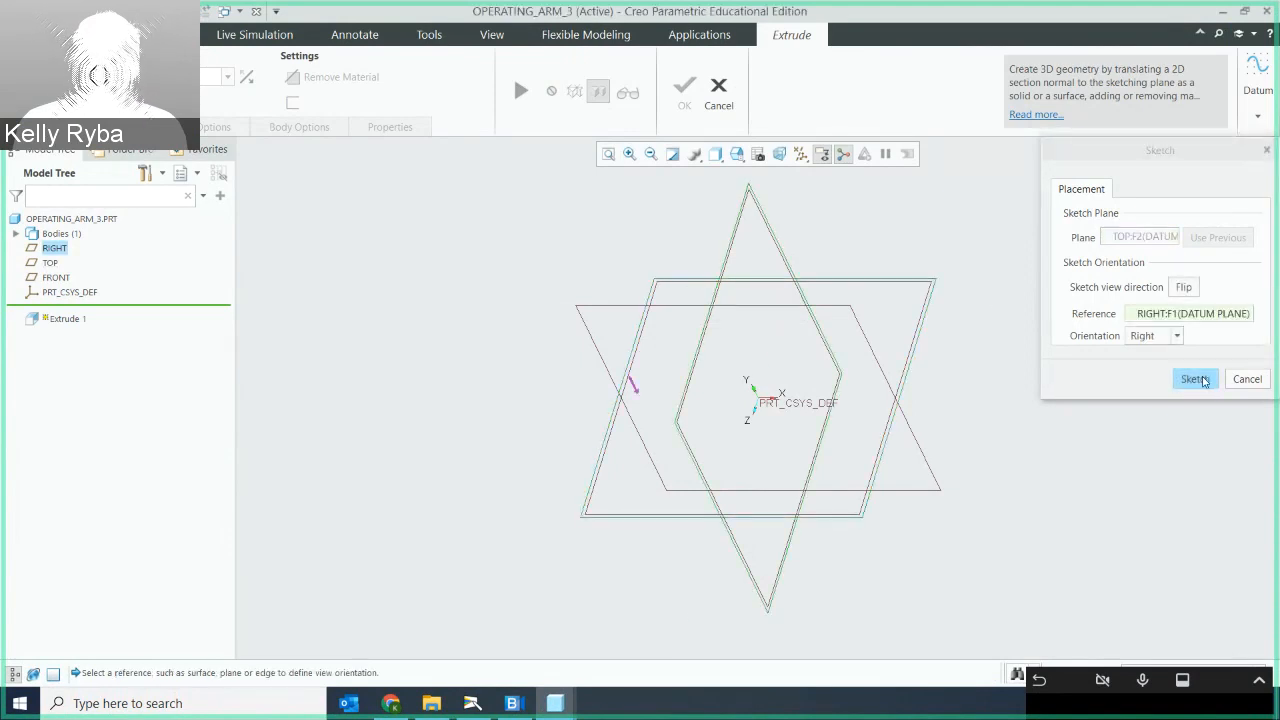
click(1195, 379)
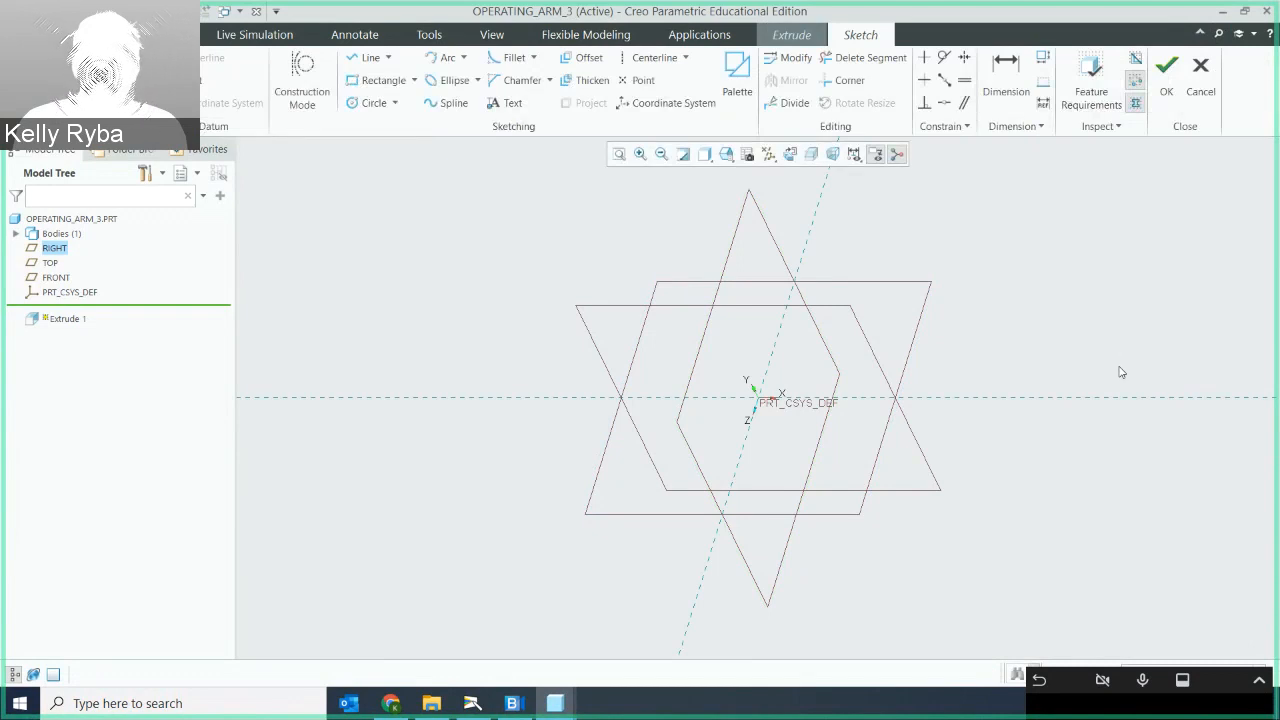
click(789, 154)
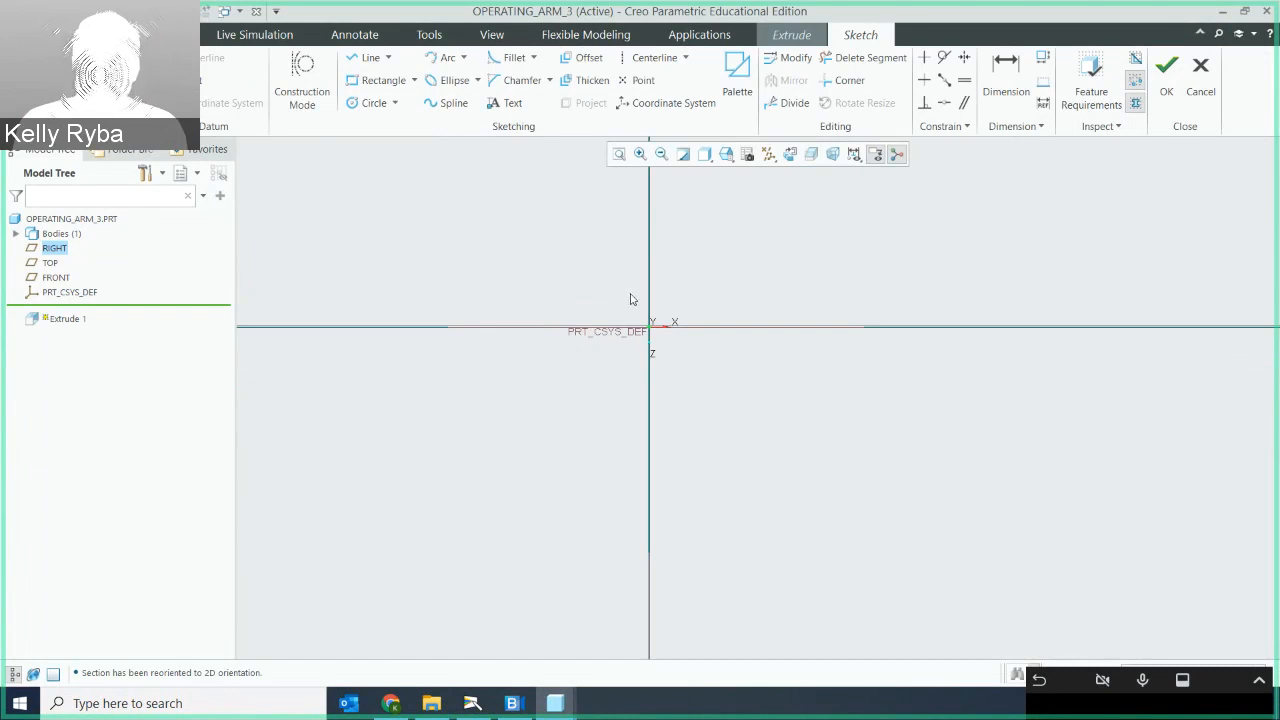
Step: Sketch a circle centred on the origin and set its diameter to 2.5
click(373, 103)
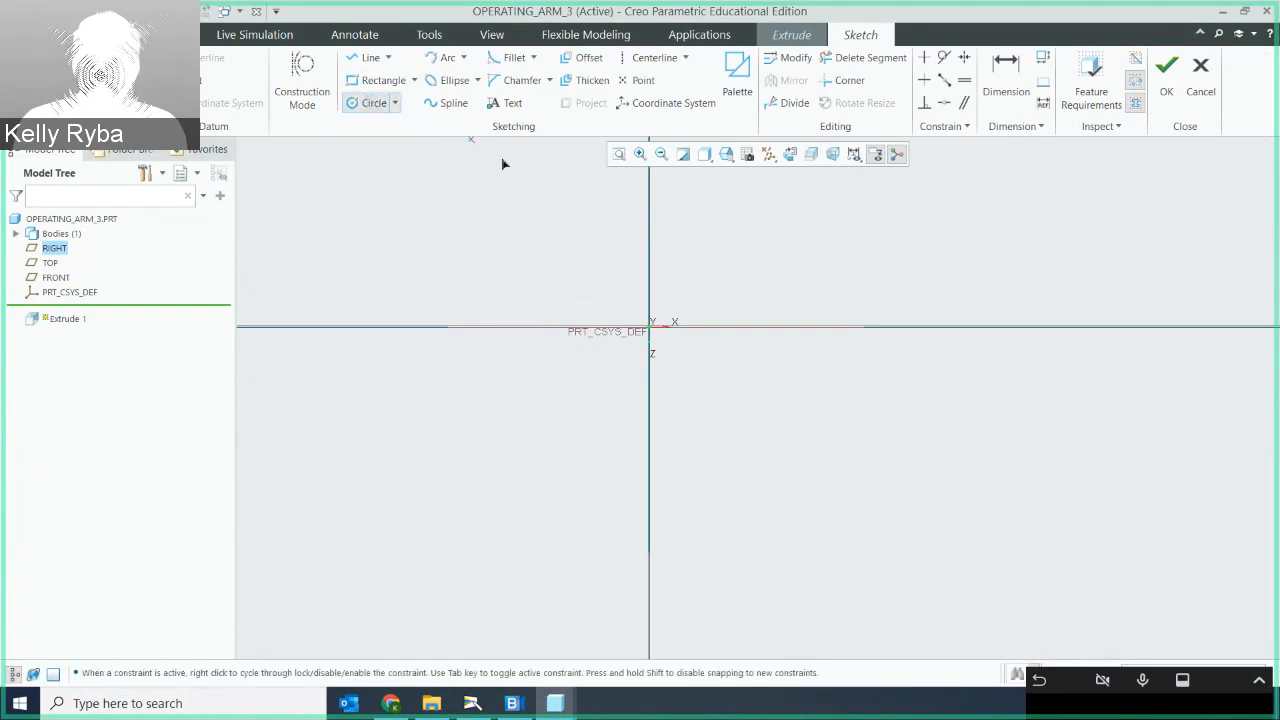
click(650, 326)
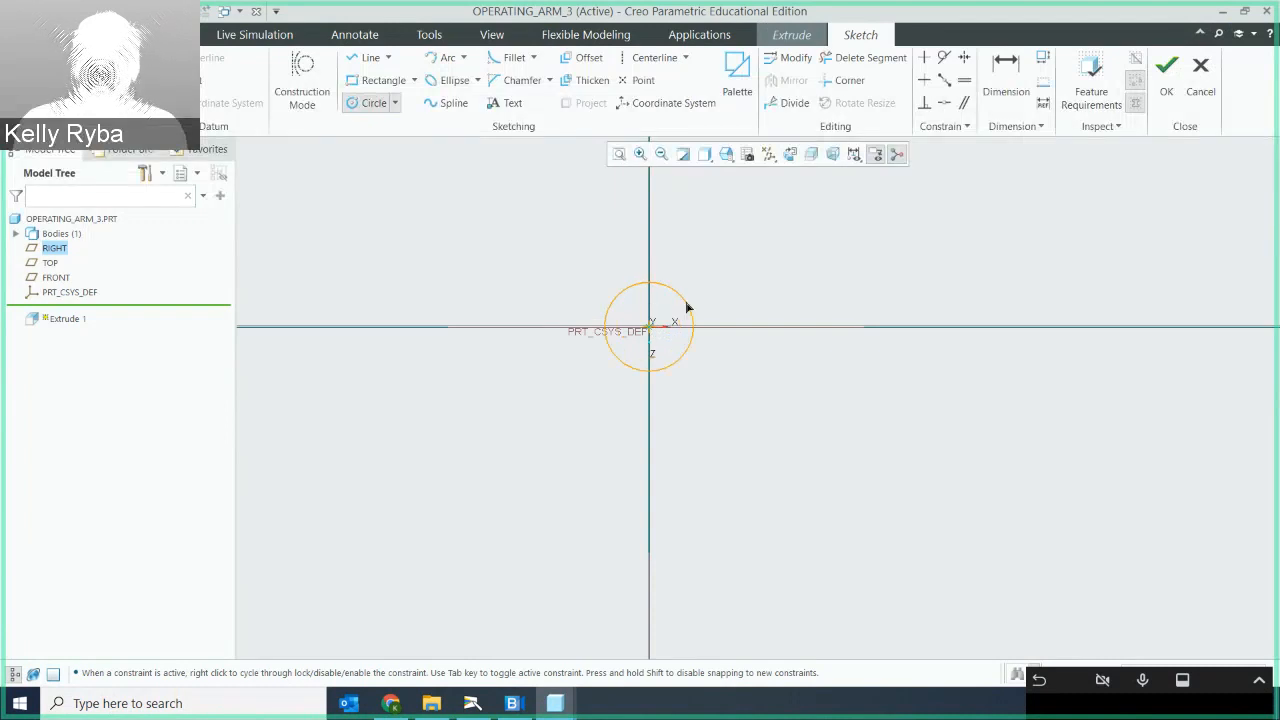
click(697, 300)
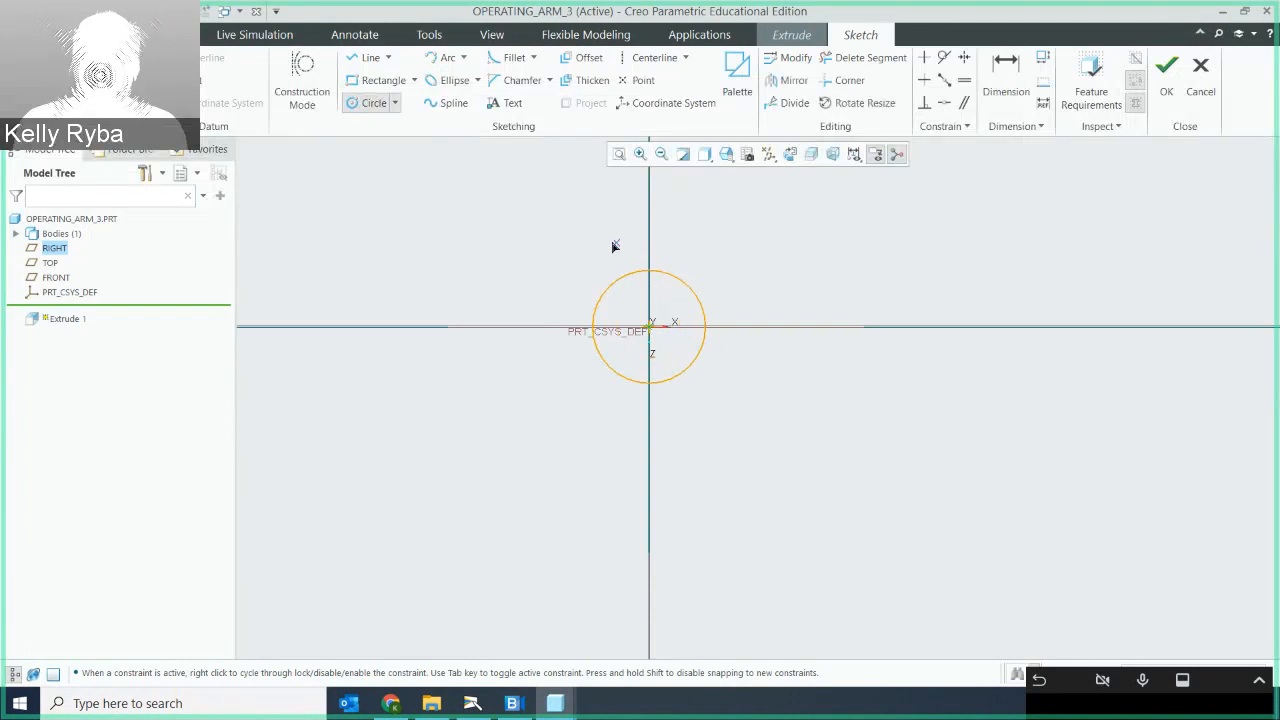
middle_click(568, 247)
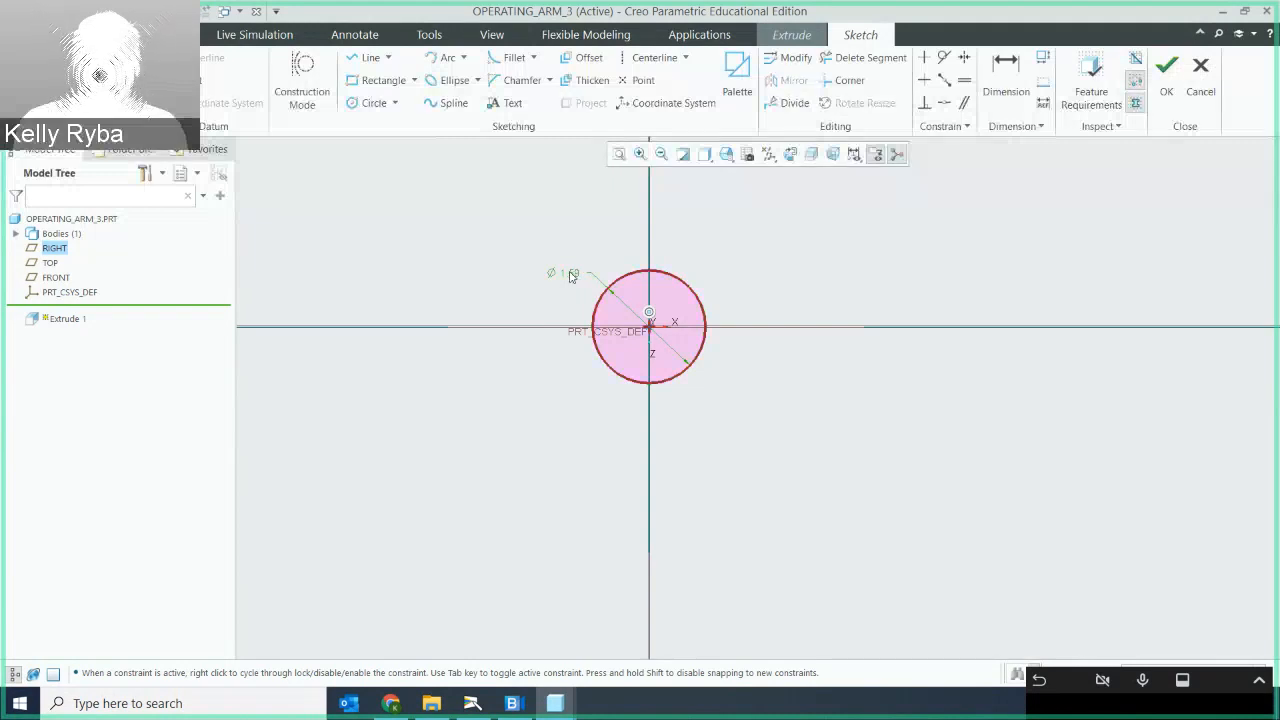
double_click(566, 273)
text(2.5)
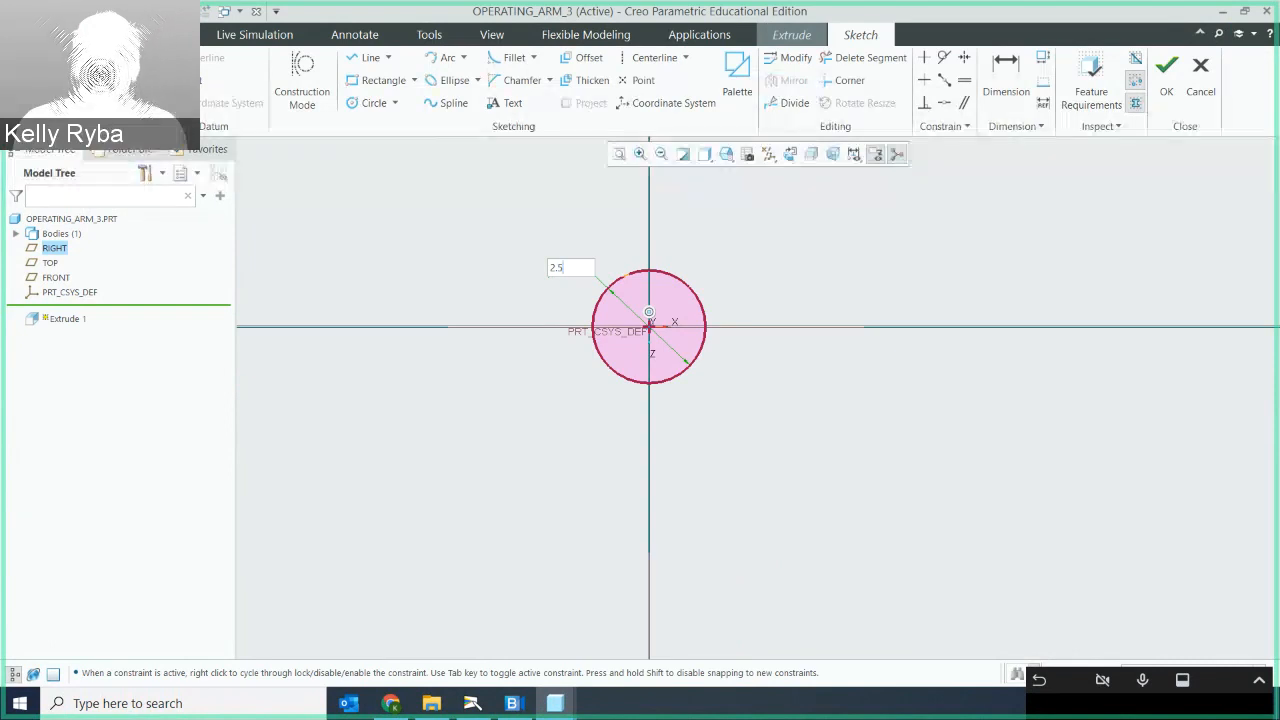
key(Return)
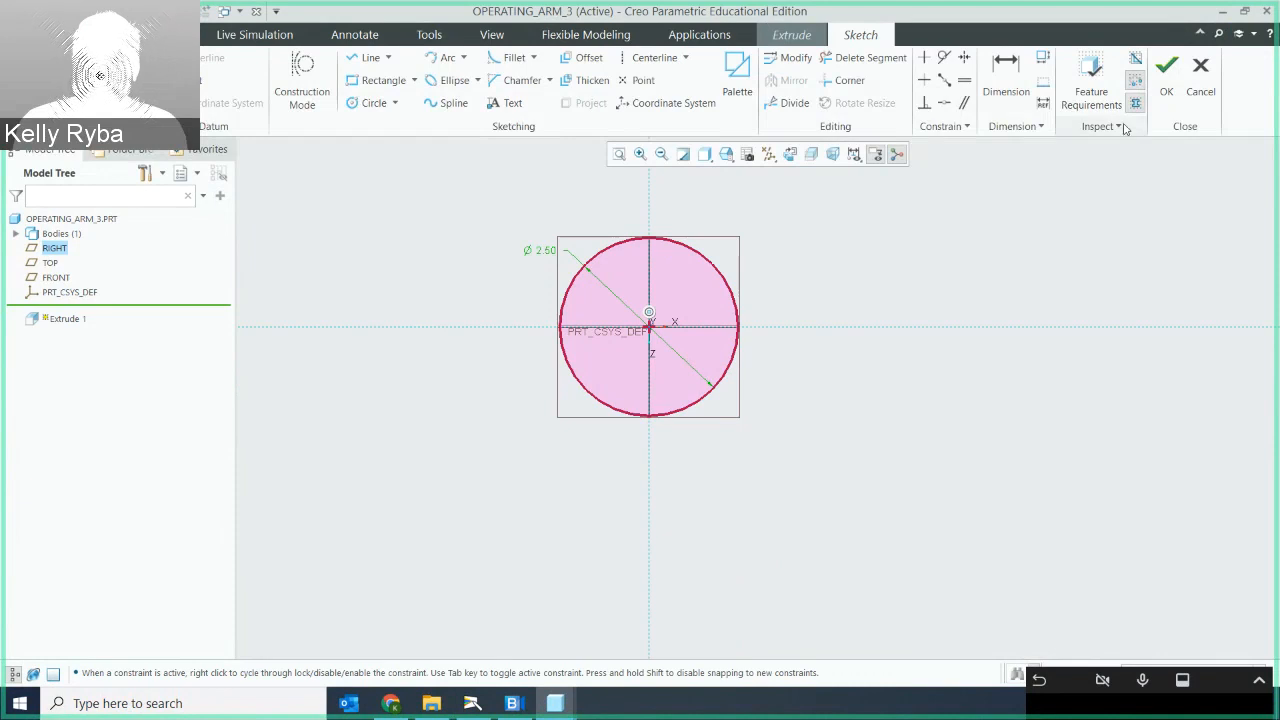
Step: Check the circle sketch against the feature requirements and finish the sketch to preview the extrusion
click(1101, 97)
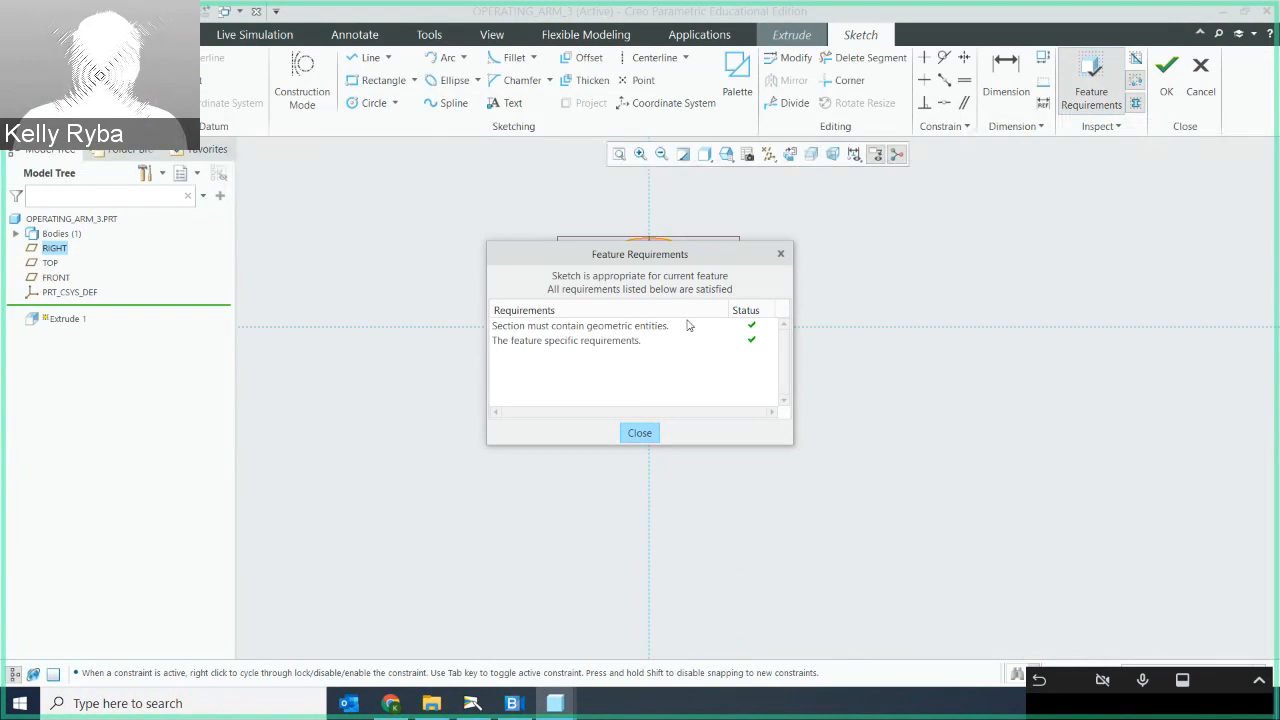
click(639, 433)
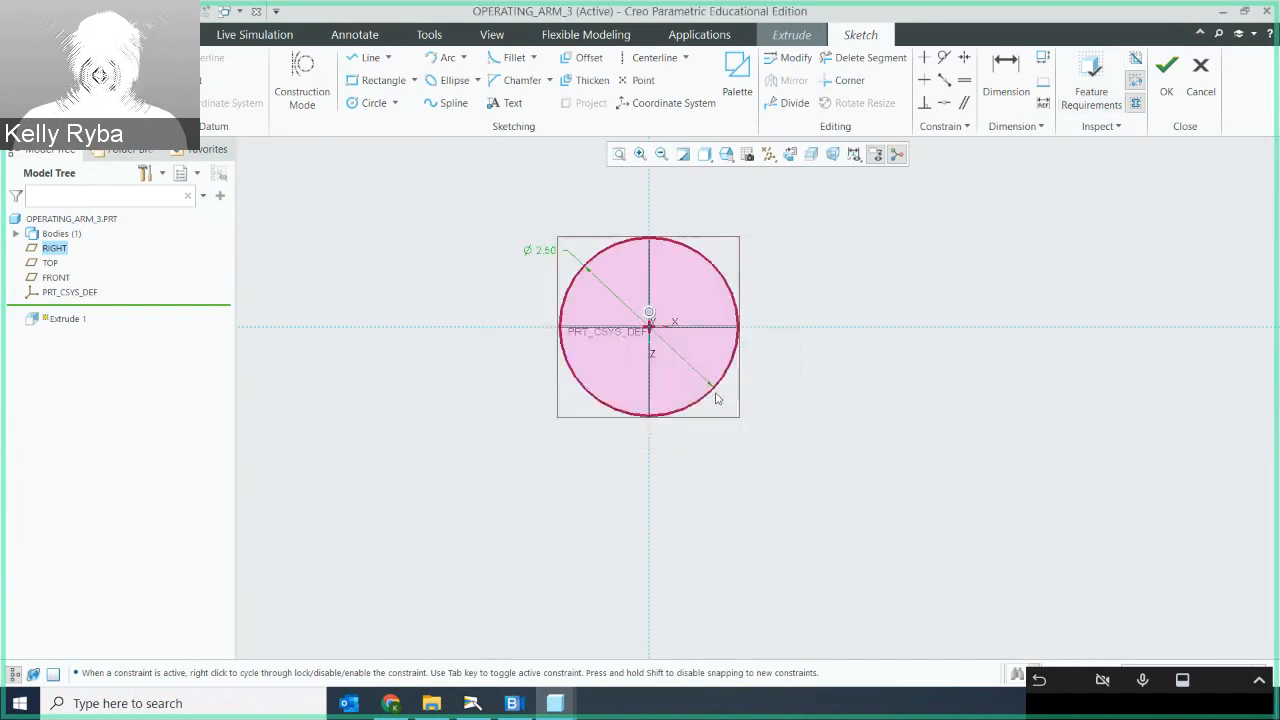
click(1168, 78)
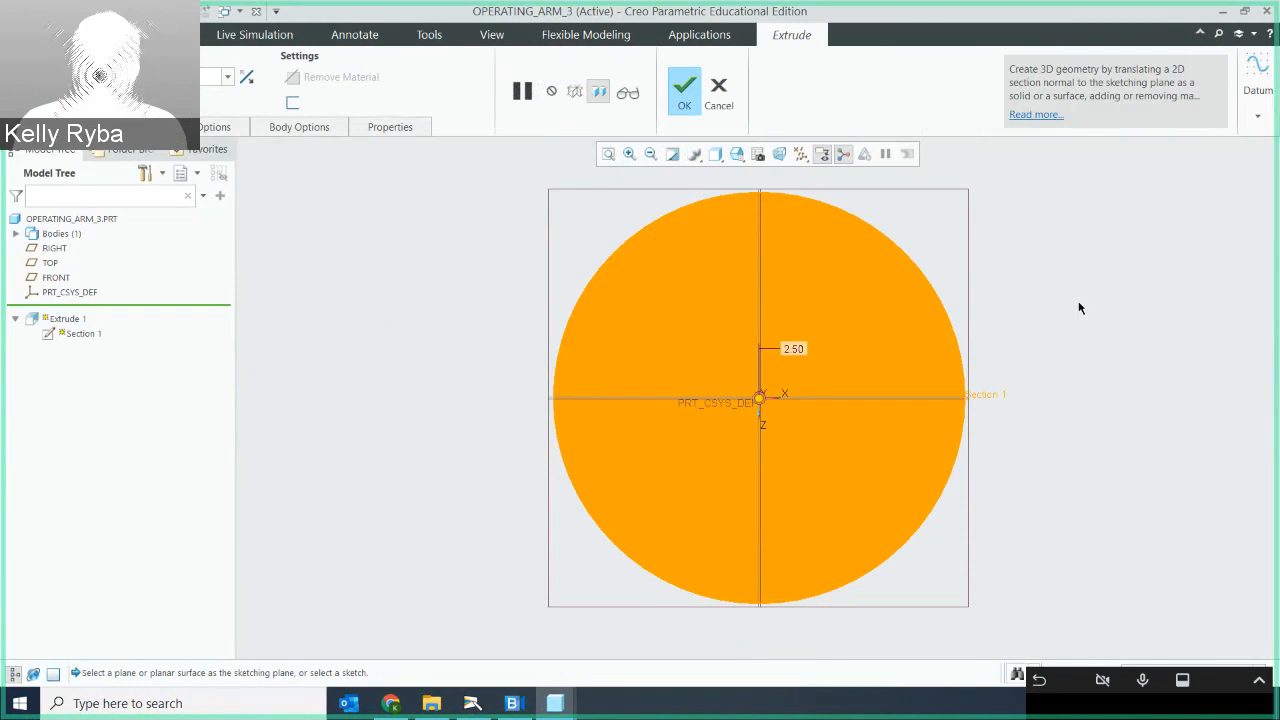
middle_drag(1074, 308, 1002, 310)
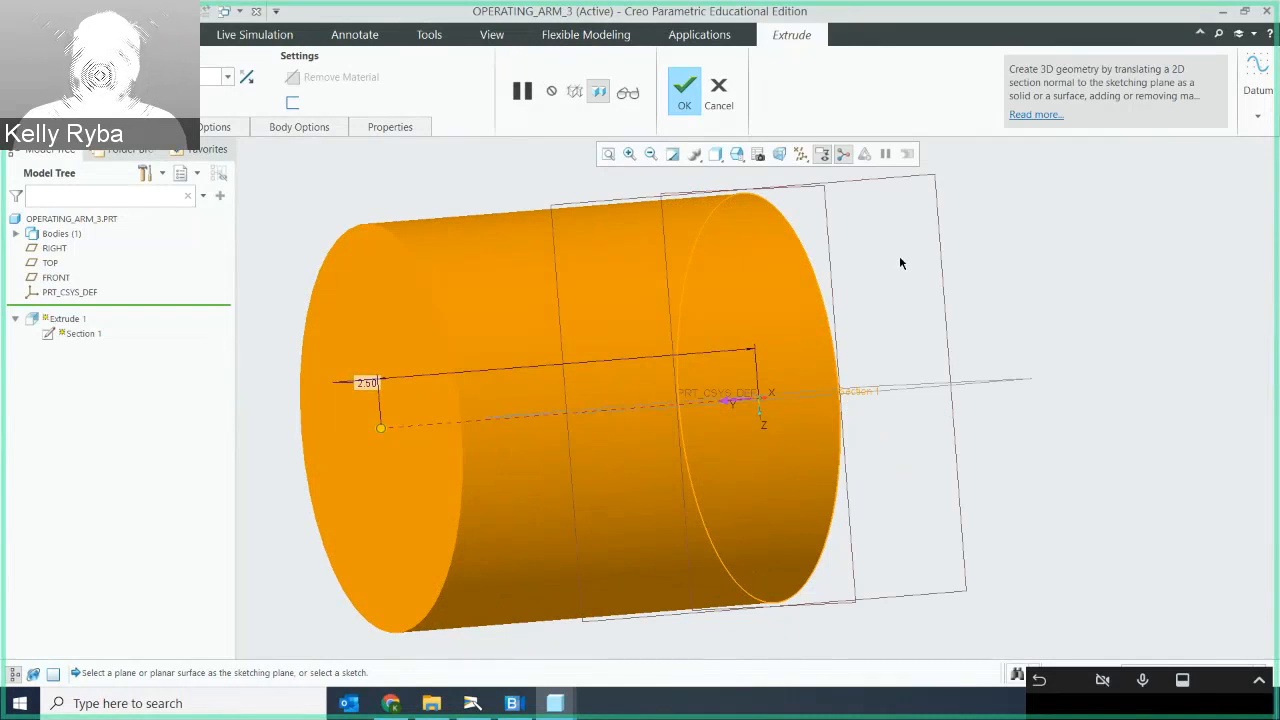
middle_drag(900, 263, 782, 206)
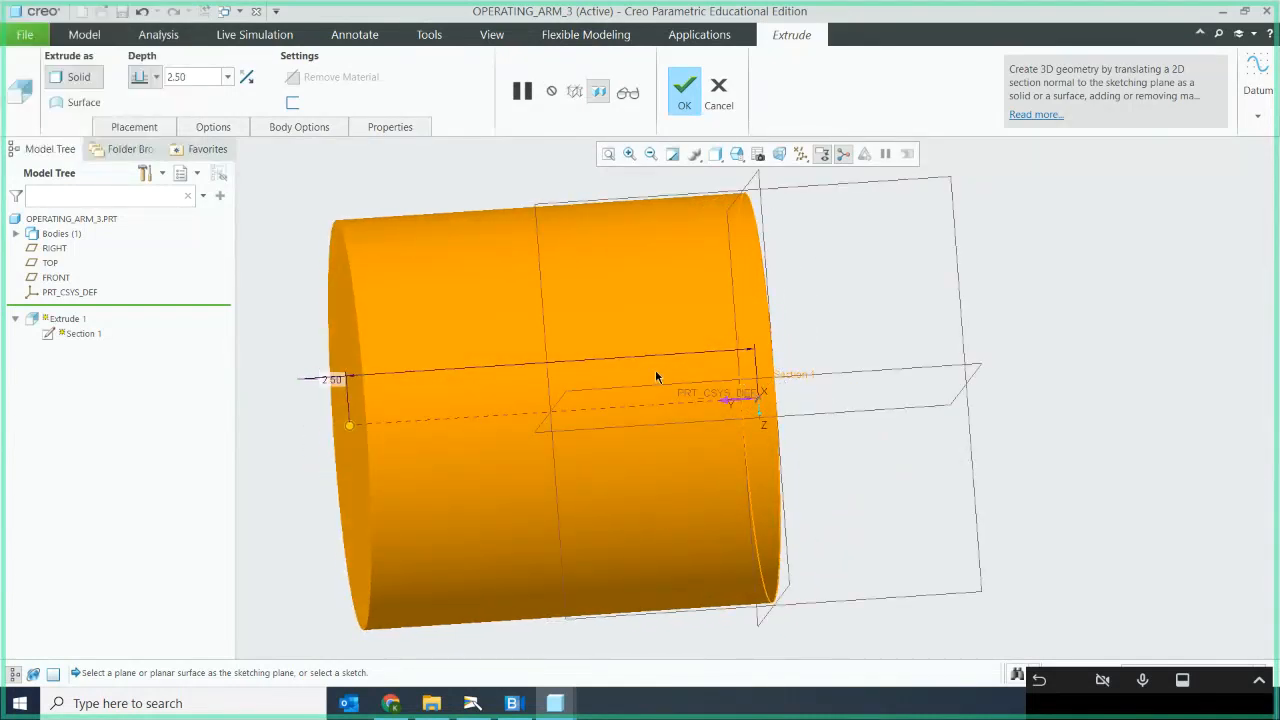
Step: Set the cylinder's extrusion depth to 1.75 and complete the extrude feature
middle_drag(586, 371, 614, 351)
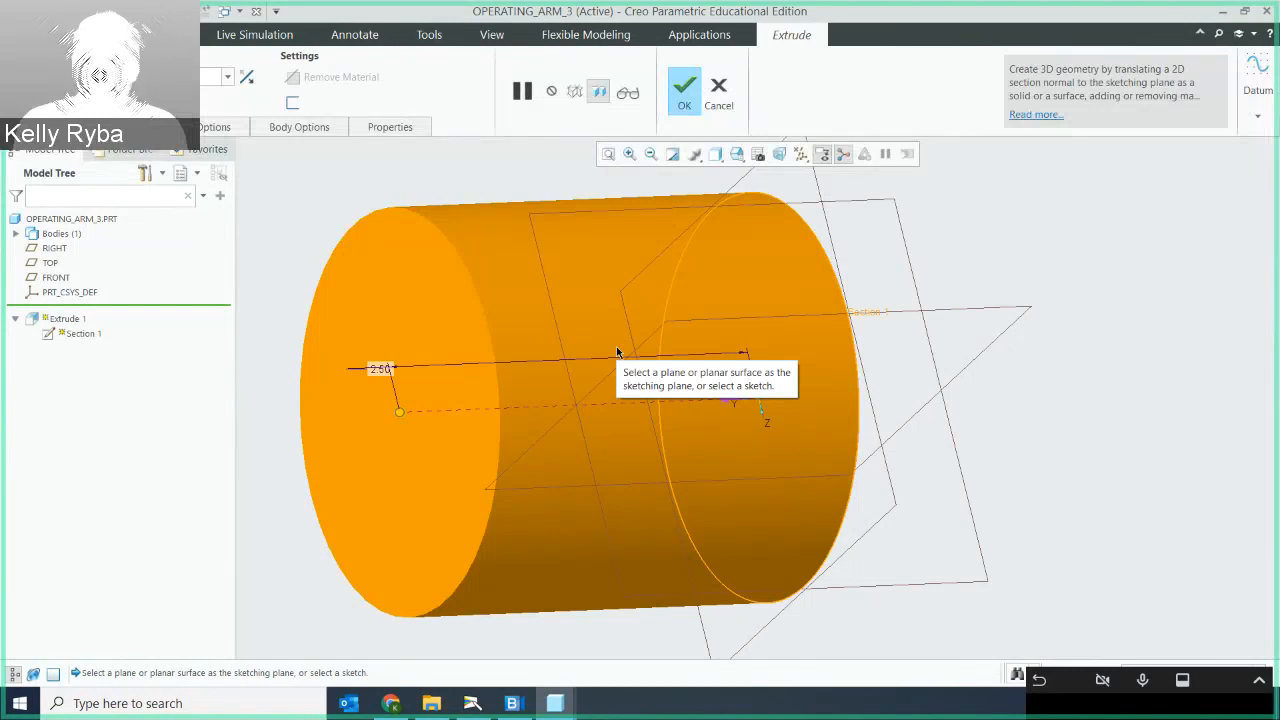
click(381, 372)
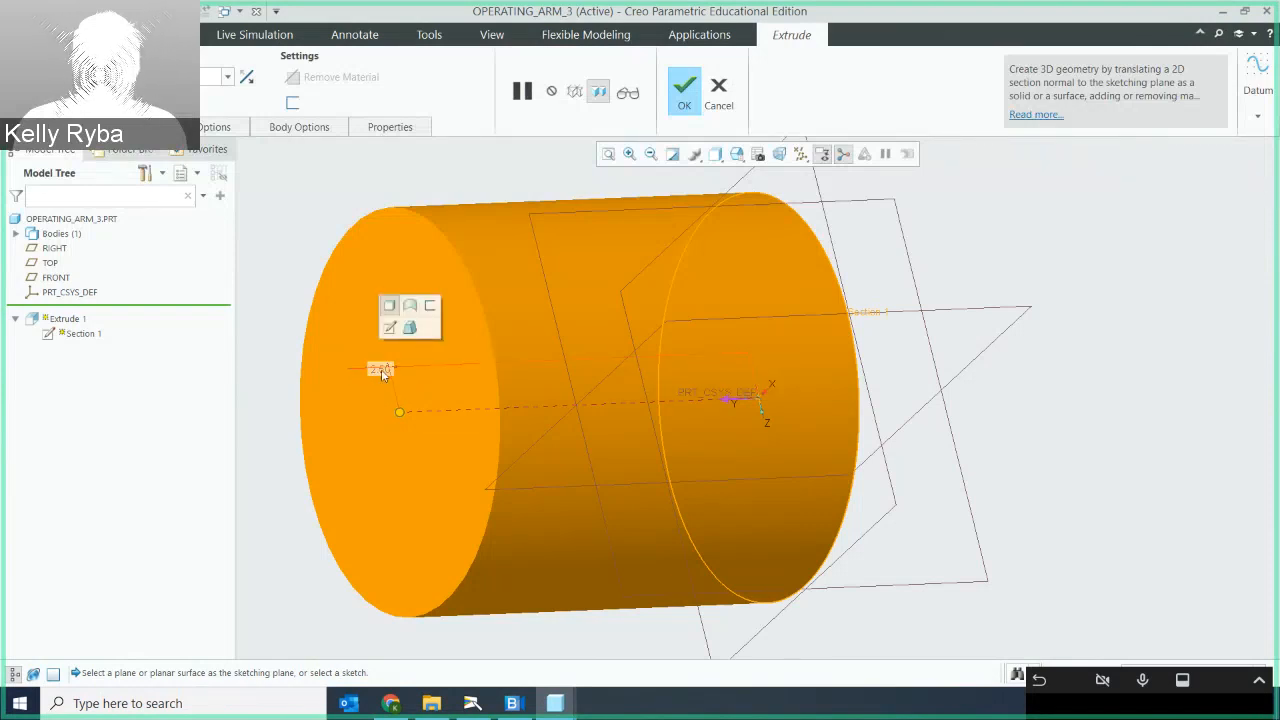
double_click(381, 370)
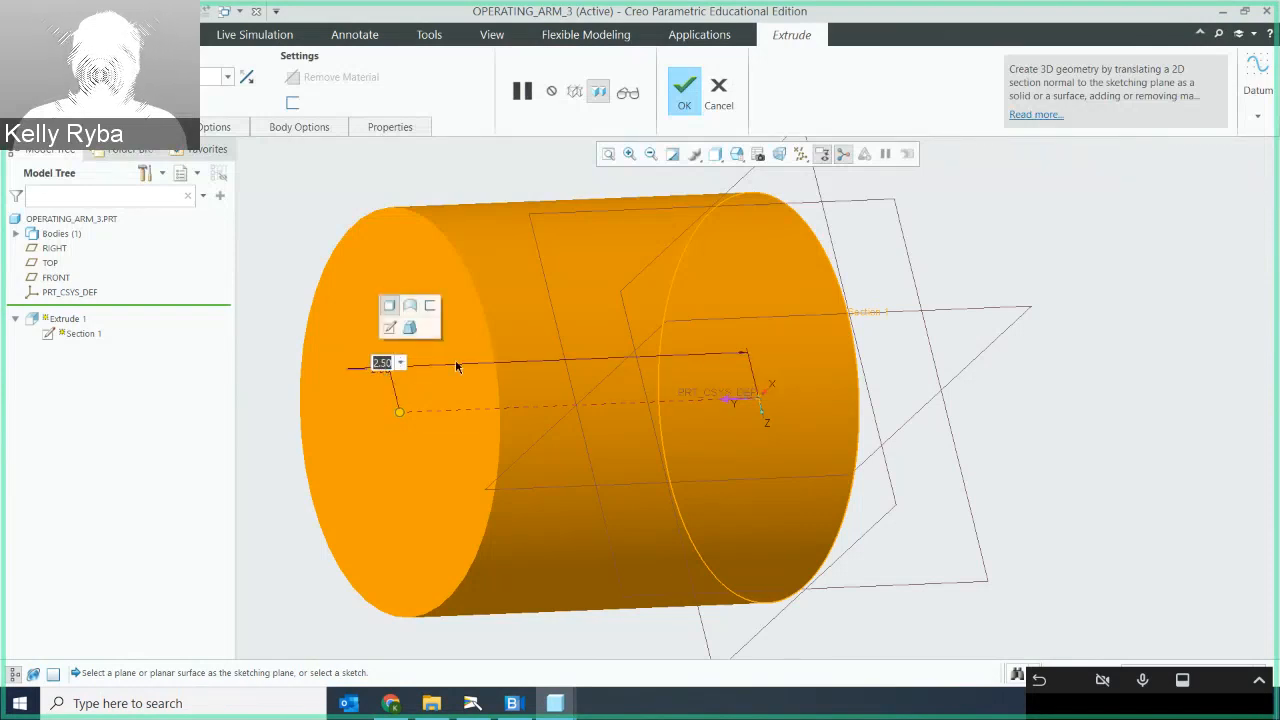
text(1.75)
key(Return)
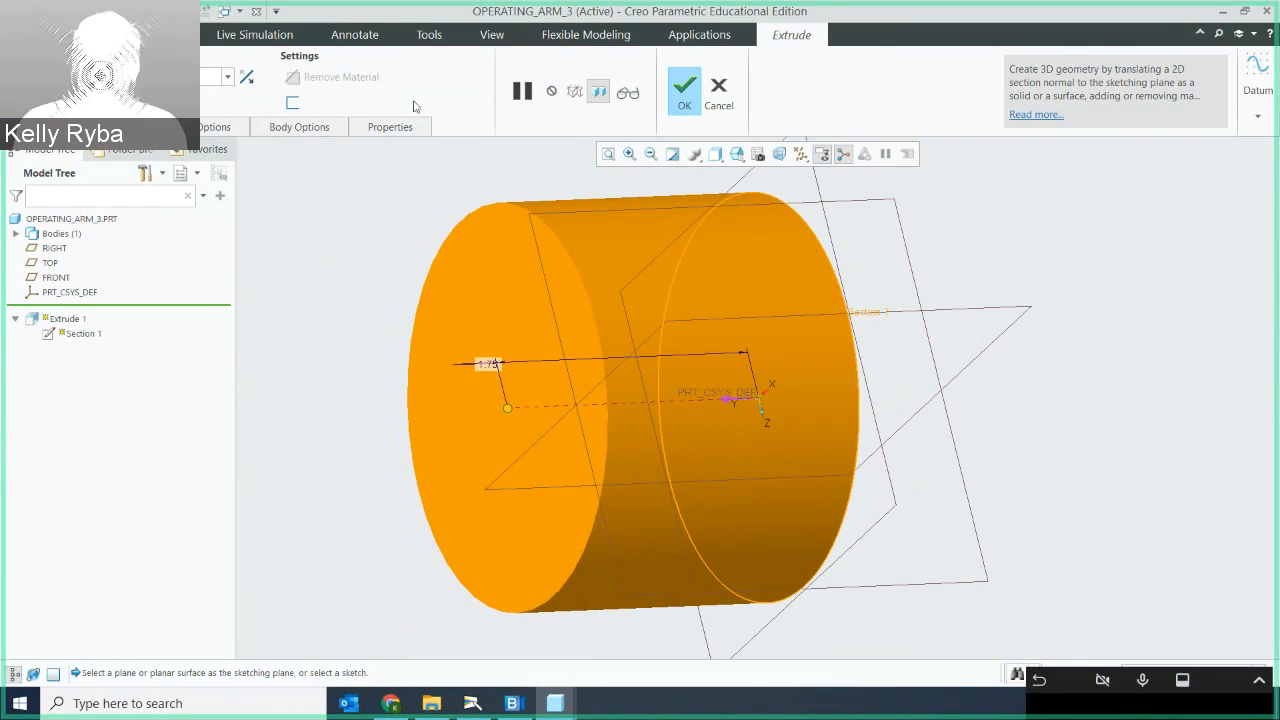
middle_drag(743, 287, 714, 271)
click(684, 100)
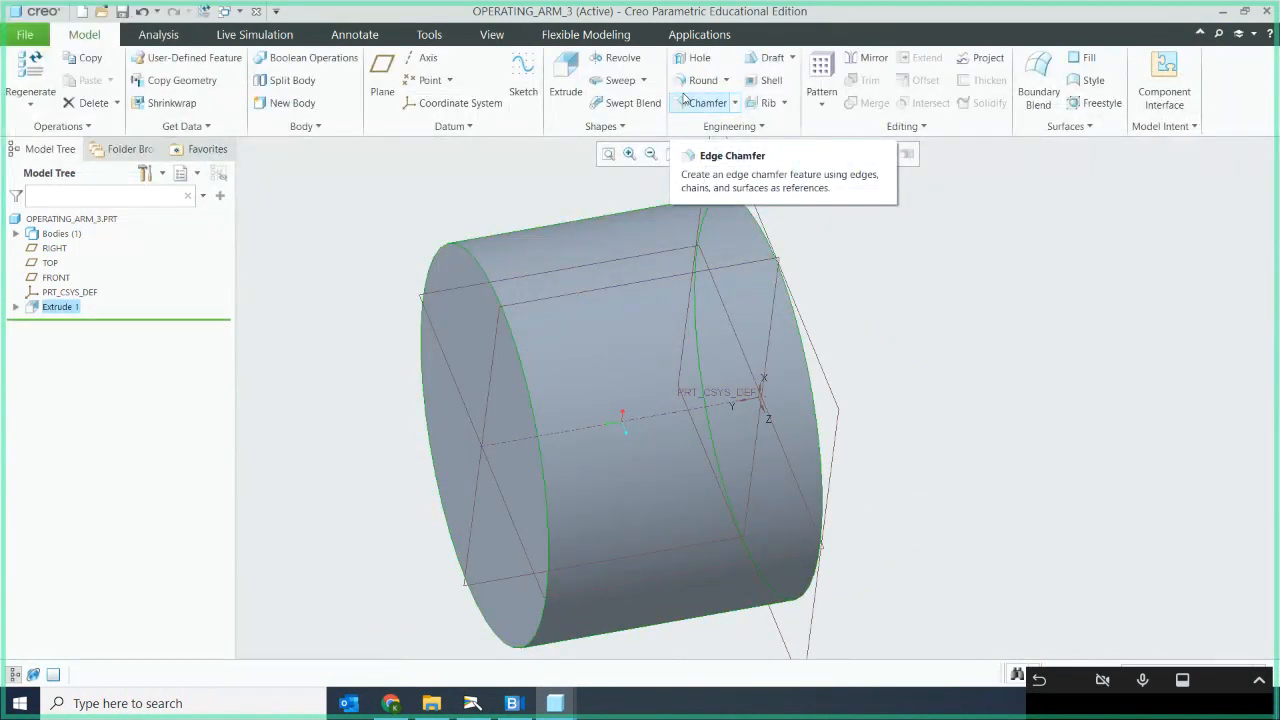
Step: Start an Extrude sketch on the cylinder's flat end face opposite the TOP plane and align the sketch parallel to the screen
middle_drag(696, 366, 752, 344)
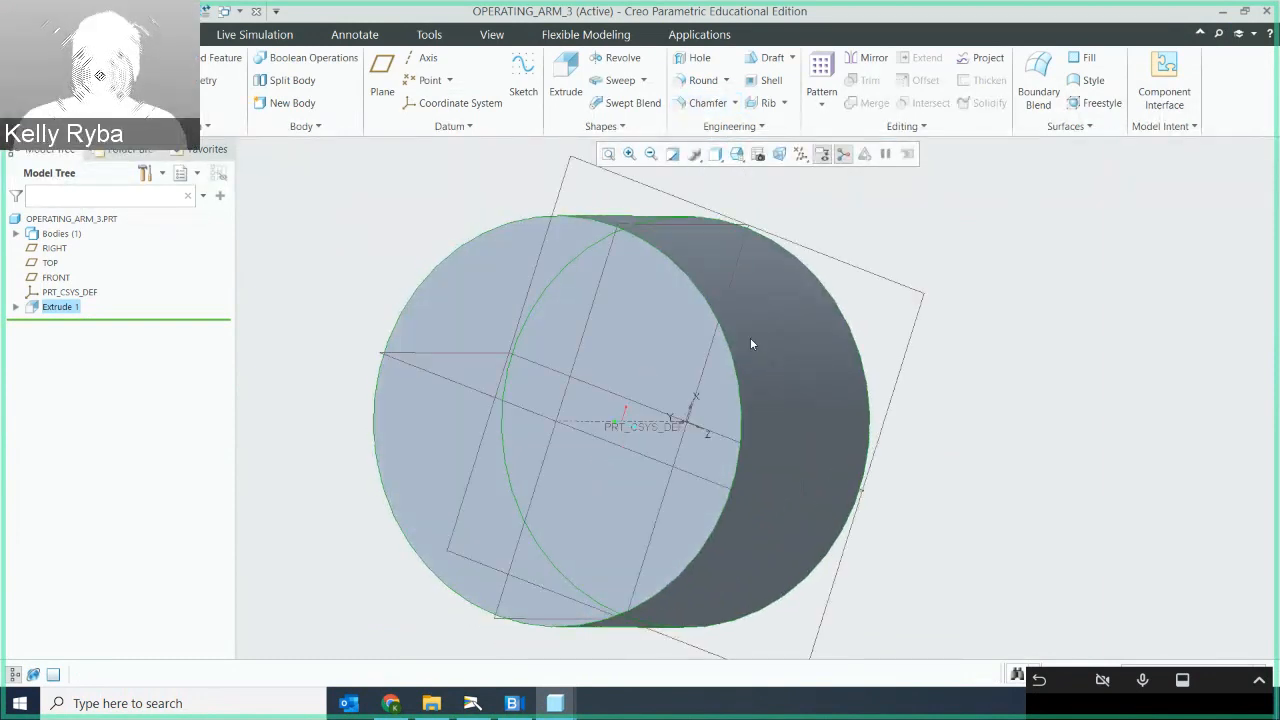
click(646, 288)
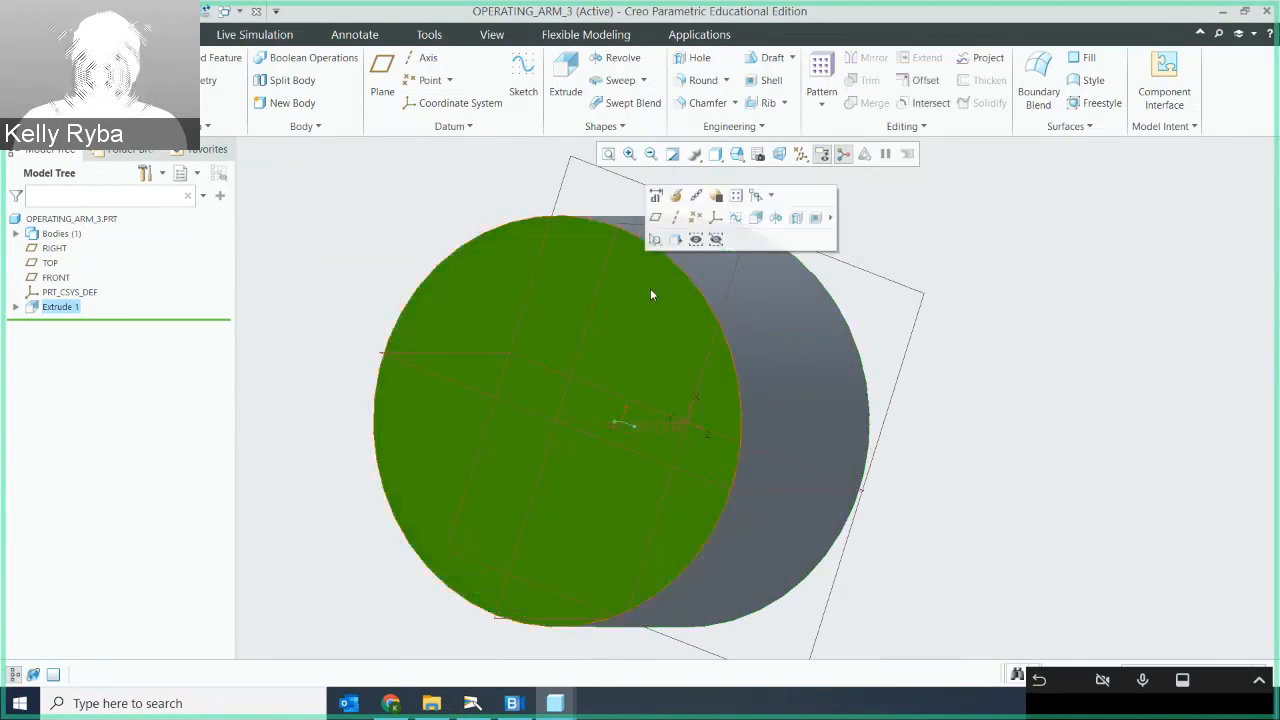
click(561, 78)
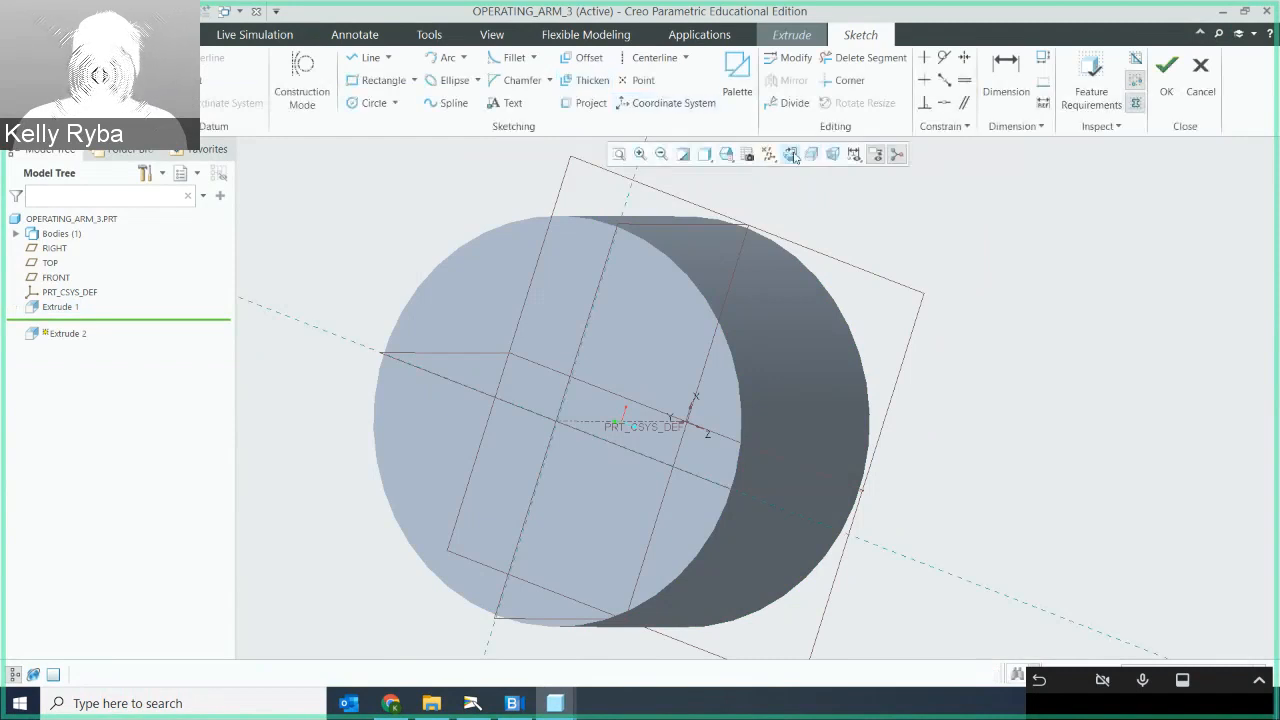
click(790, 154)
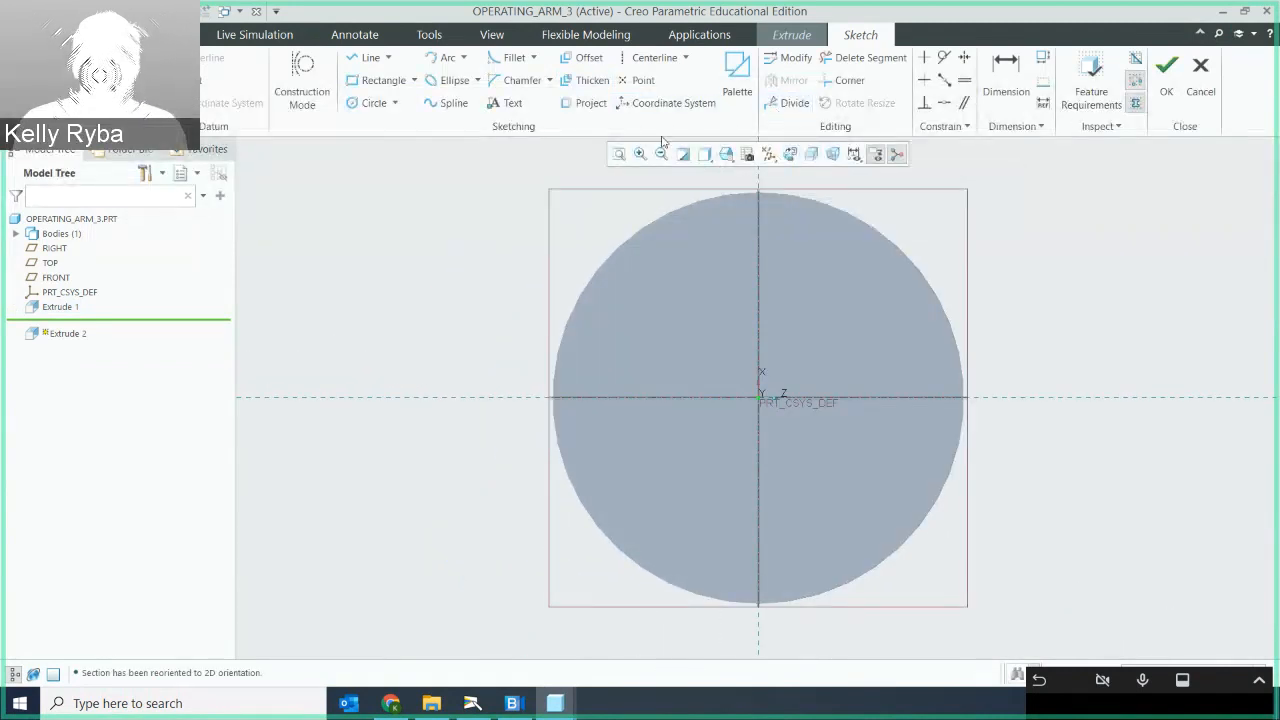
Step: Sketch a circle centred on the origin of the end face and set its diameter to 1.25
click(374, 103)
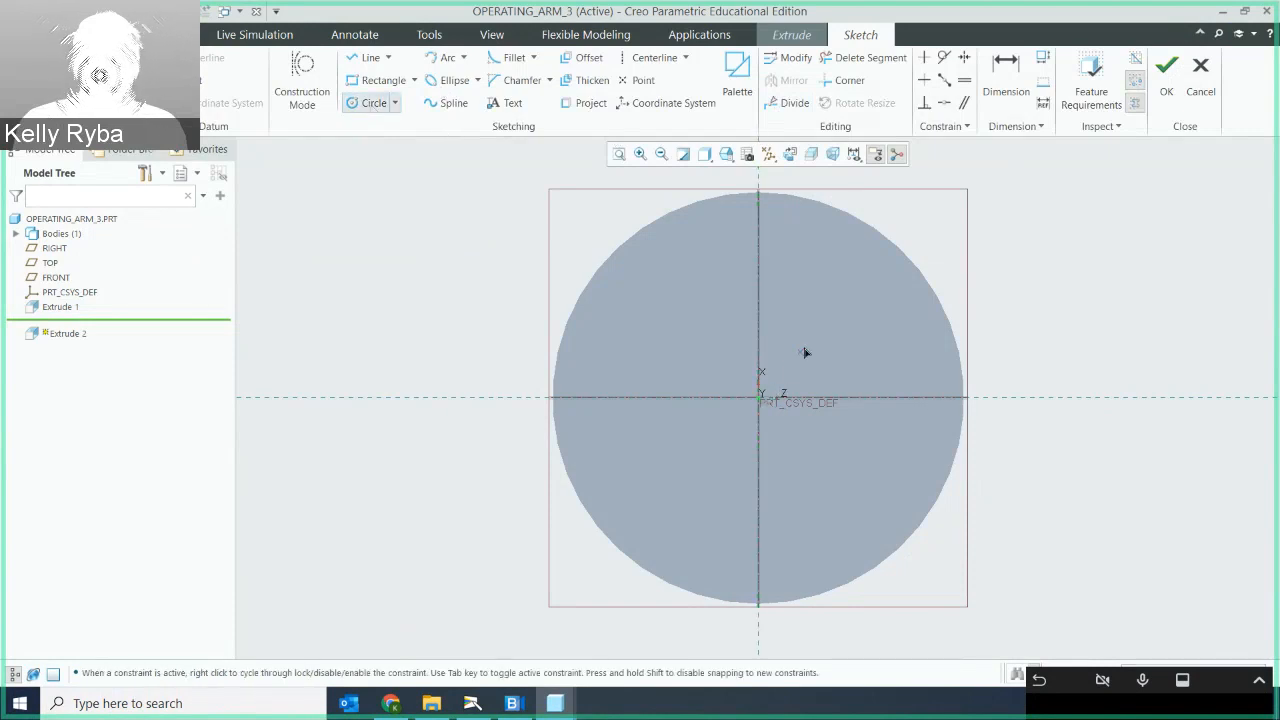
click(759, 399)
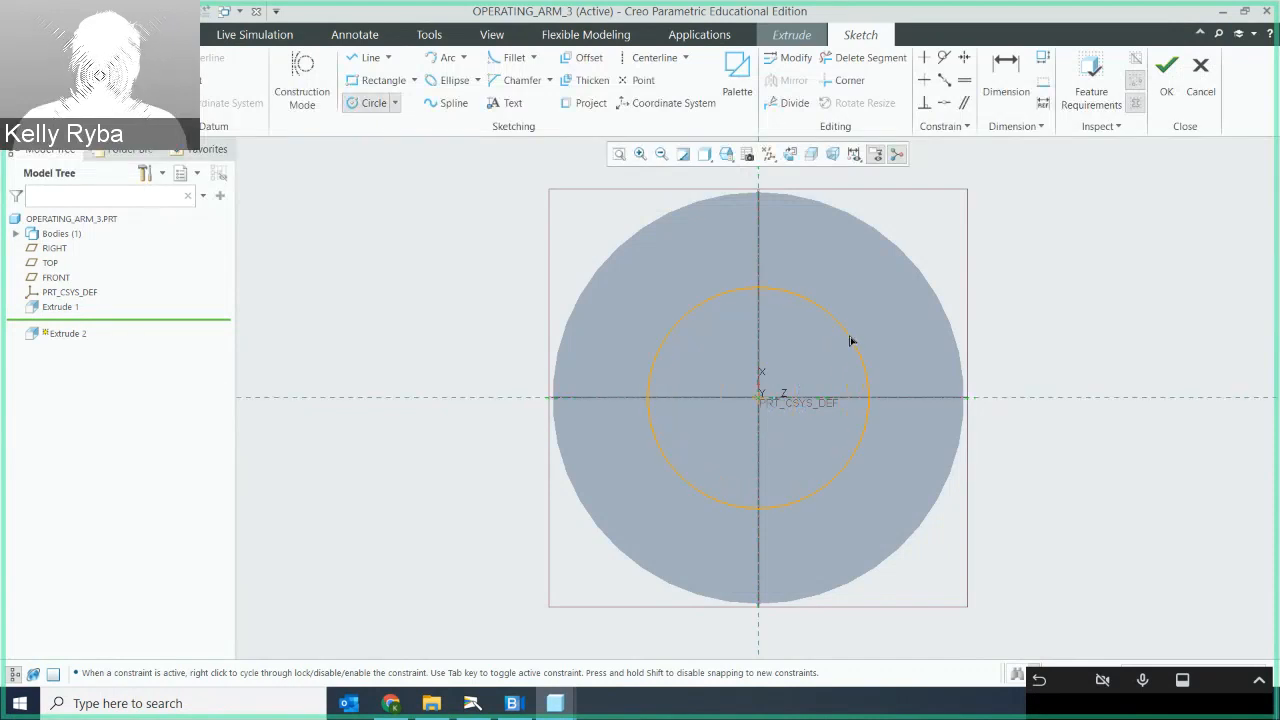
click(851, 342)
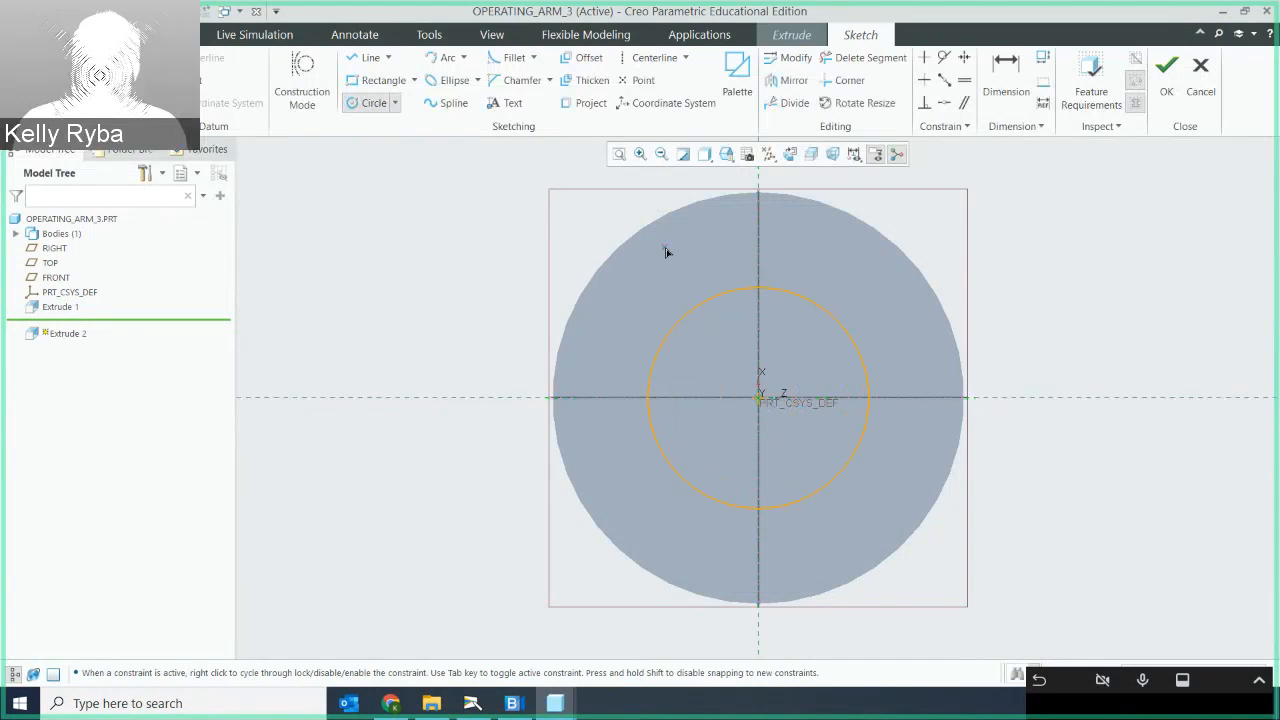
middle_drag(666, 252, 704, 286)
middle_click(679, 294)
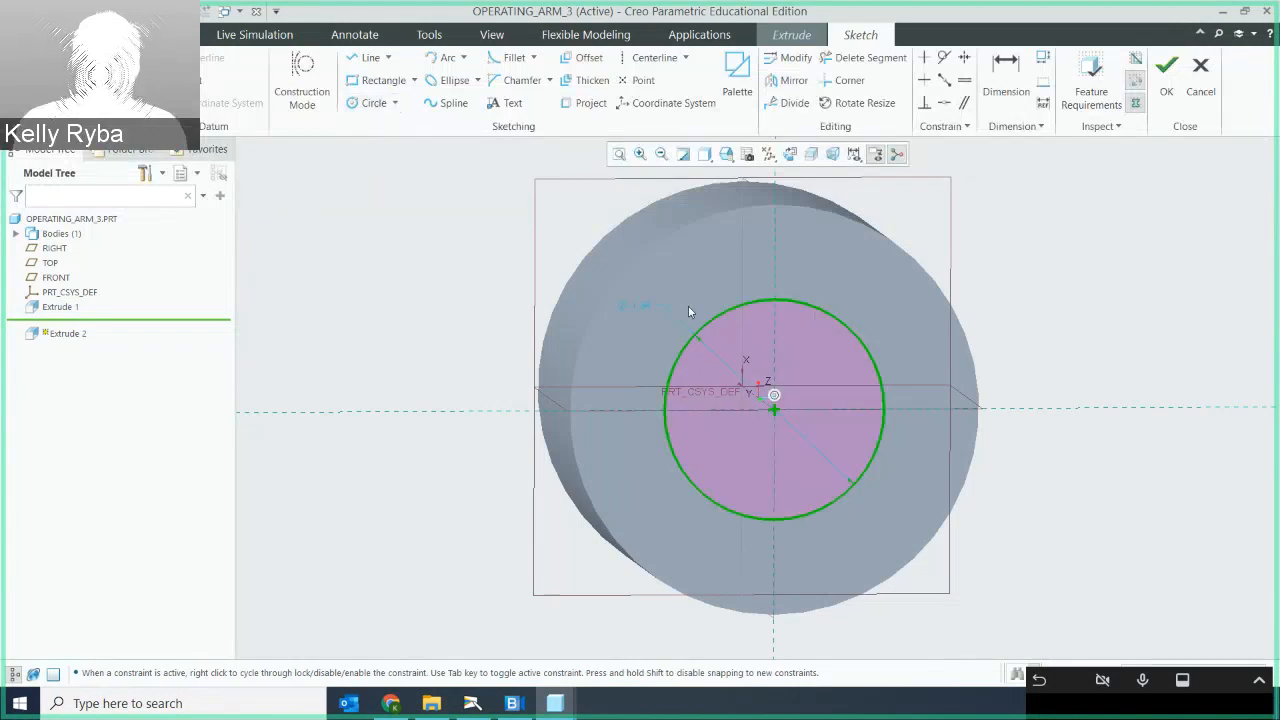
double_click(643, 308)
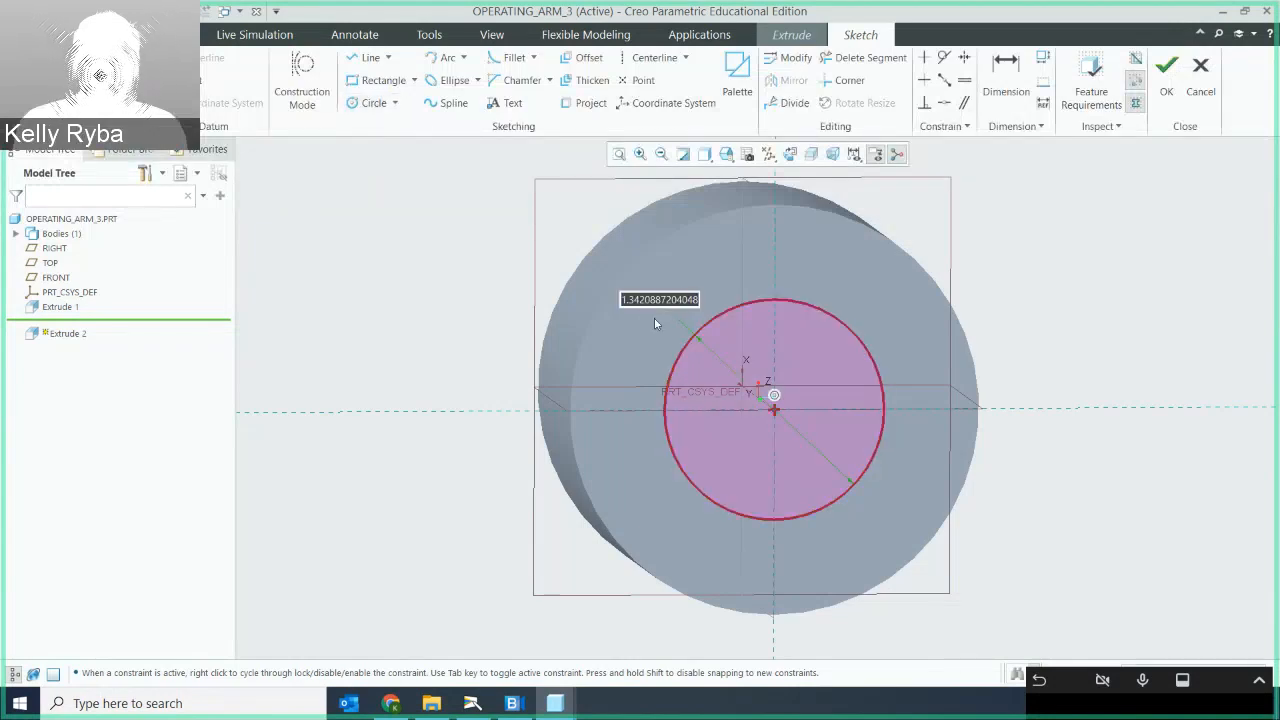
text(1)
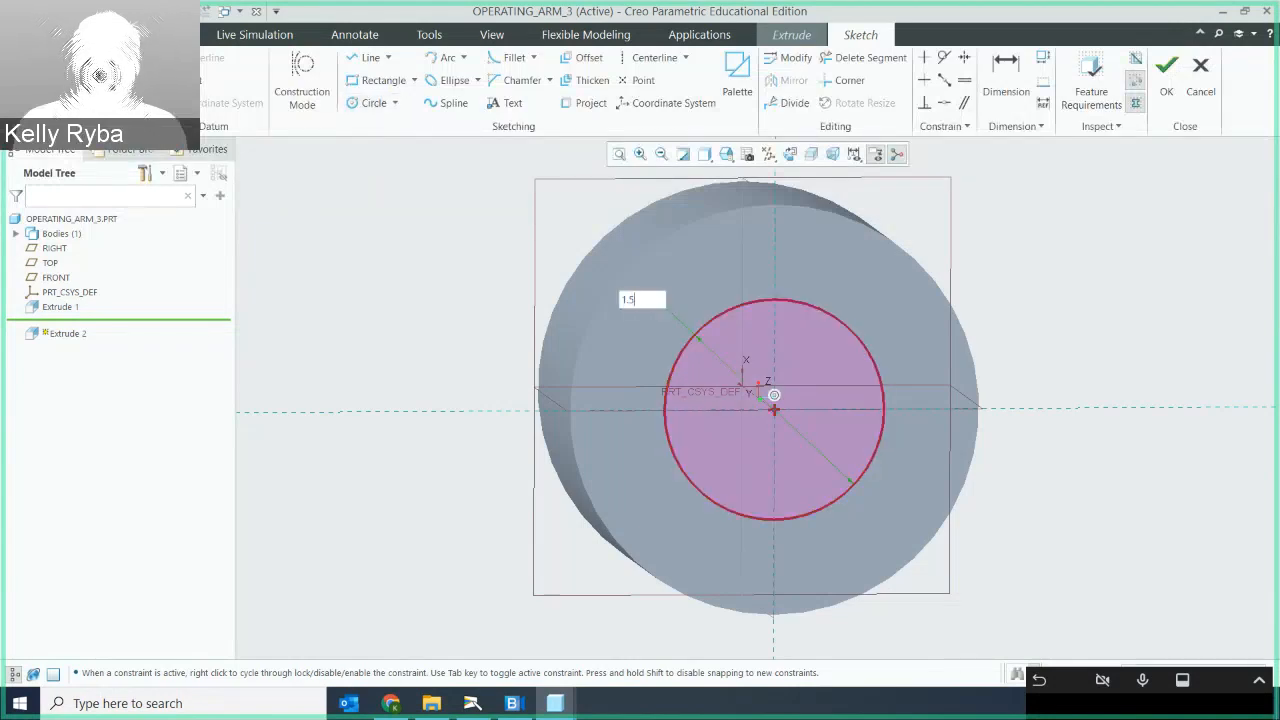
text(.25)
key(Return)
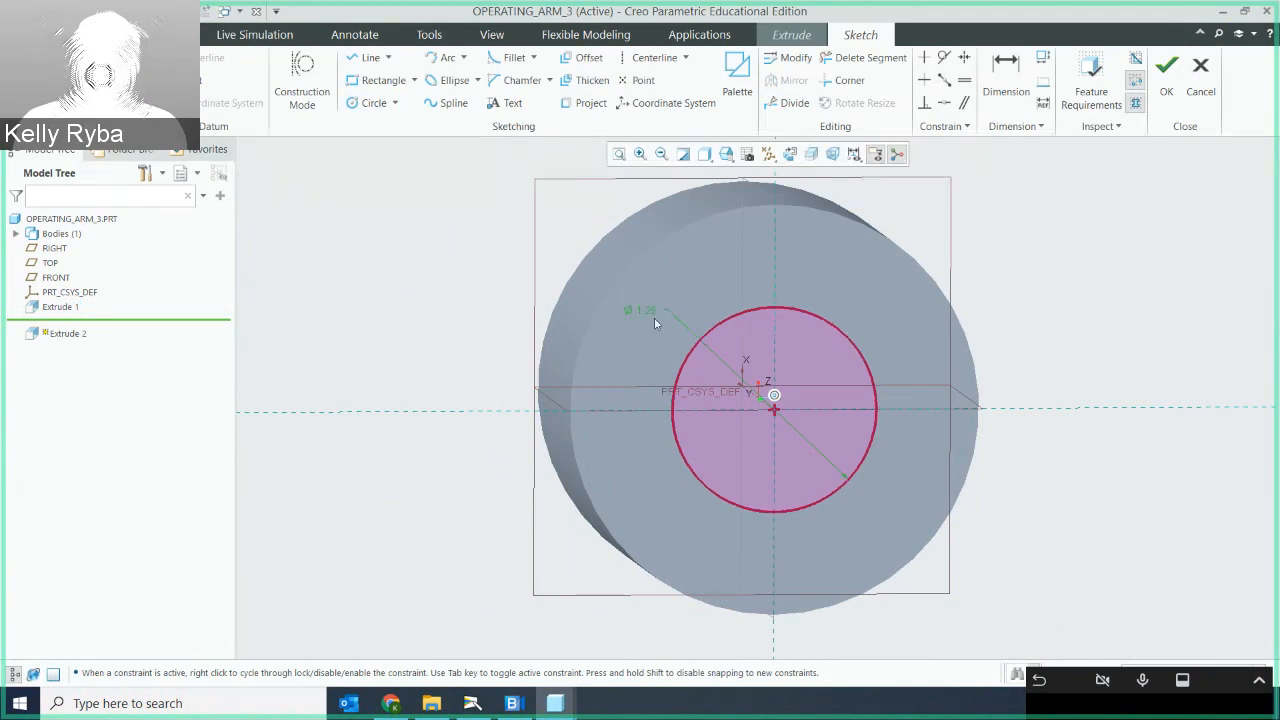
Step: Check the 1.25 circle sketch against the feature requirements and finish the sketch
mouse_move(850, 324)
middle_down()
mouse_move(829, 223)
mouse_move(808, 326)
mouse_move(751, 314)
mouse_move(654, 349)
middle_up()
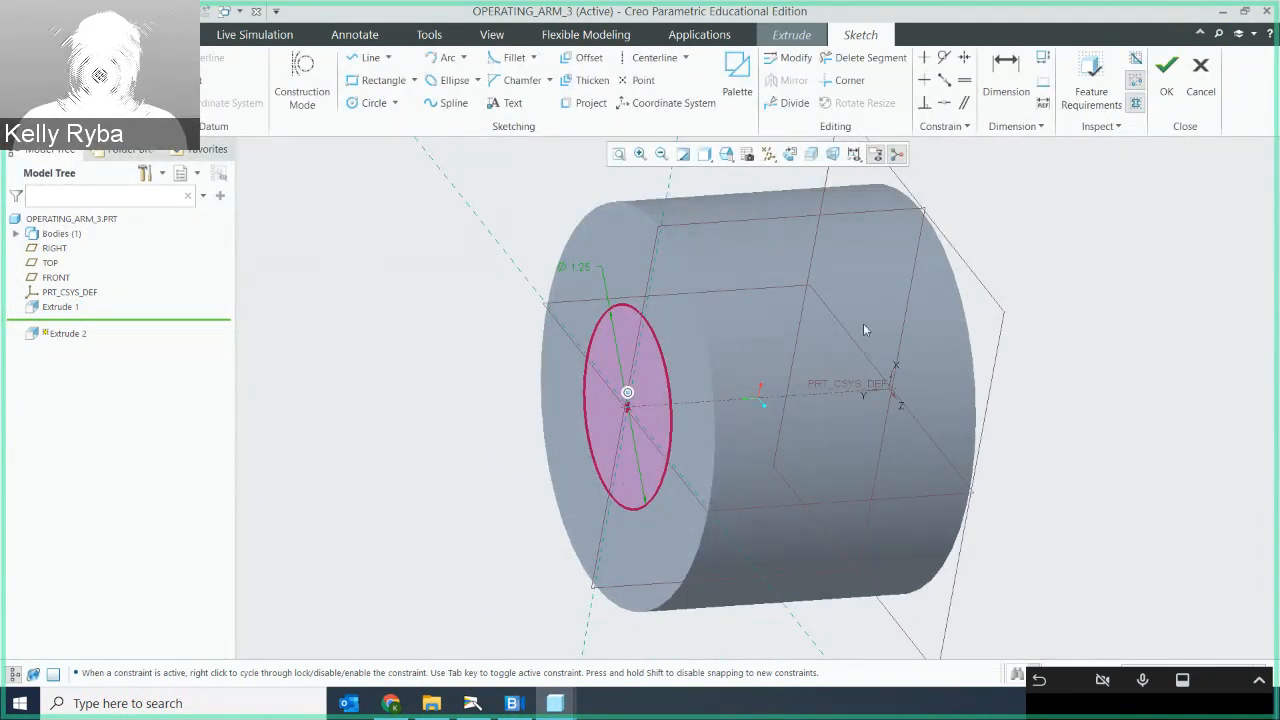
click(1090, 84)
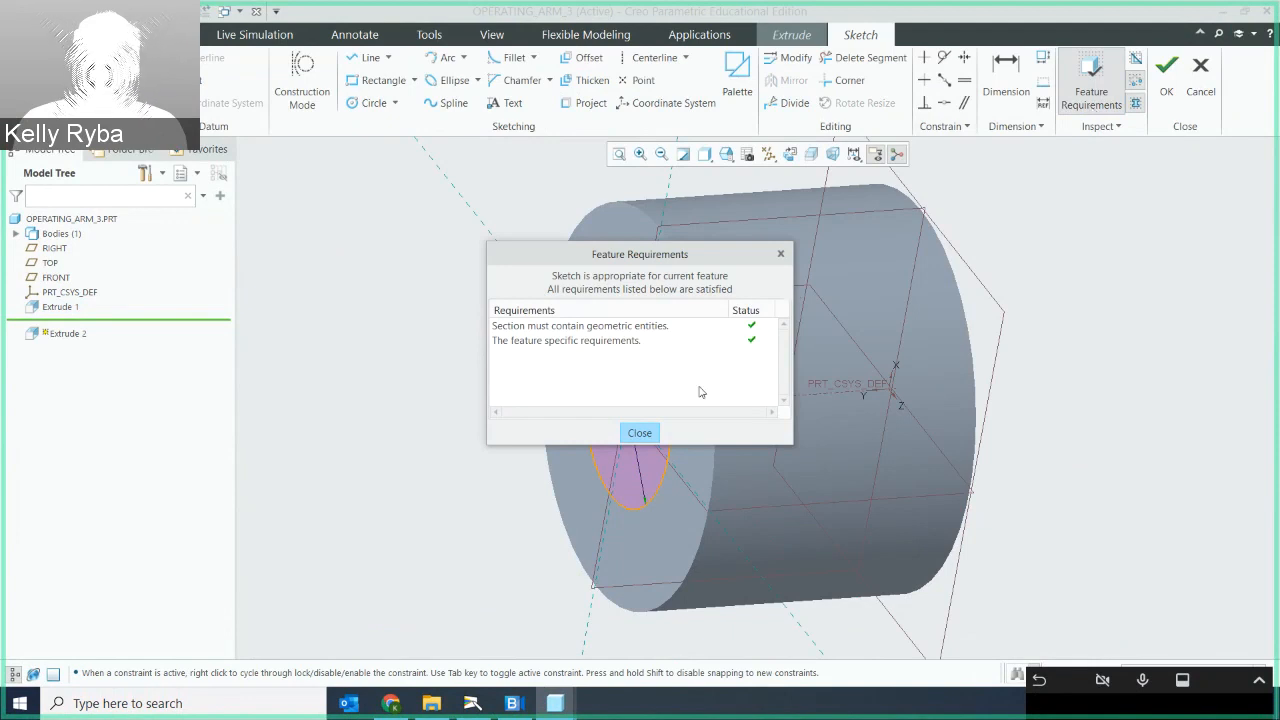
click(651, 434)
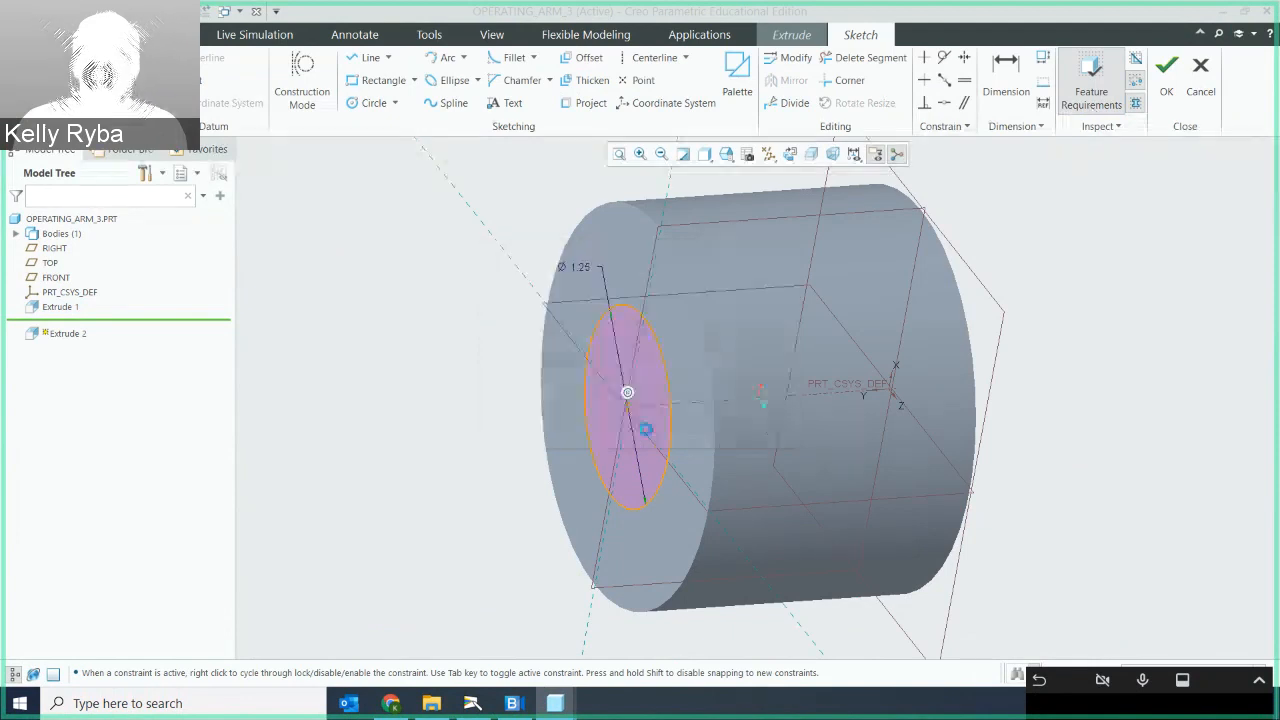
click(1166, 86)
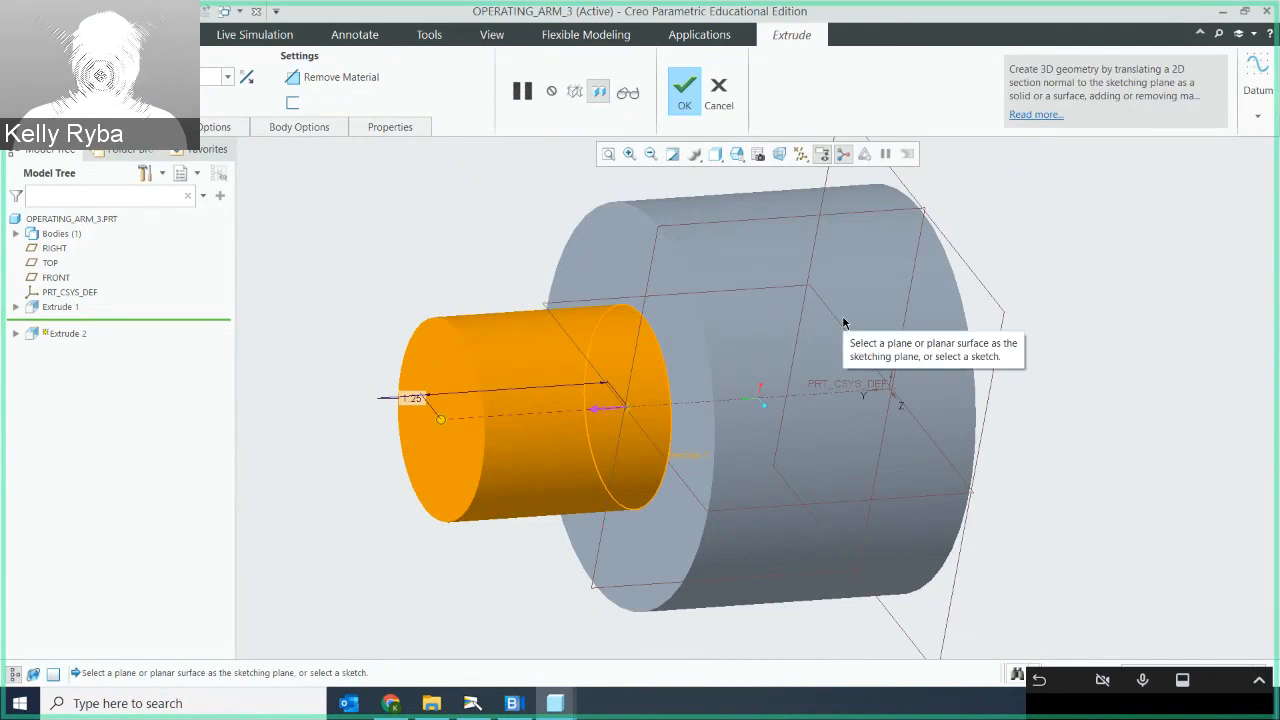
Step: Flip the extrusion into the cylinder, remove material through all, and complete the central bore
click(604, 406)
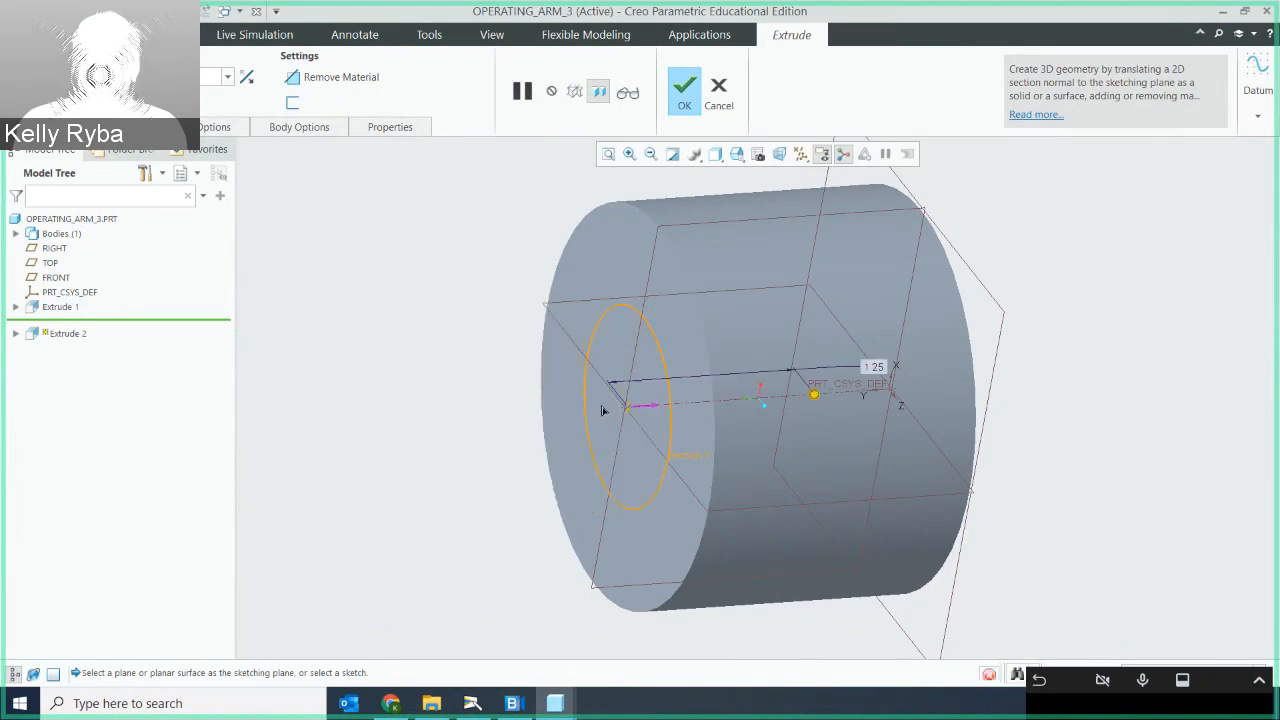
mouse_move(690, 401)
middle_down()
mouse_move(748, 386)
mouse_move(757, 397)
mouse_move(886, 395)
middle_up()
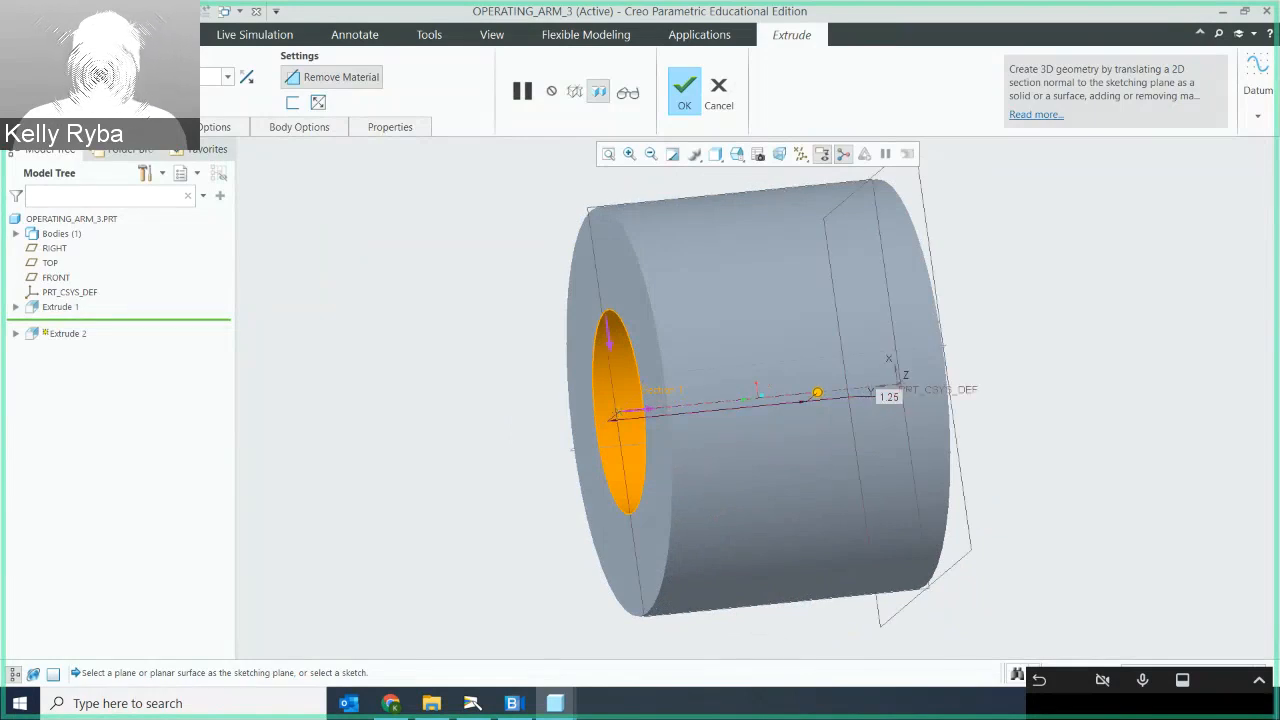
click(148, 77)
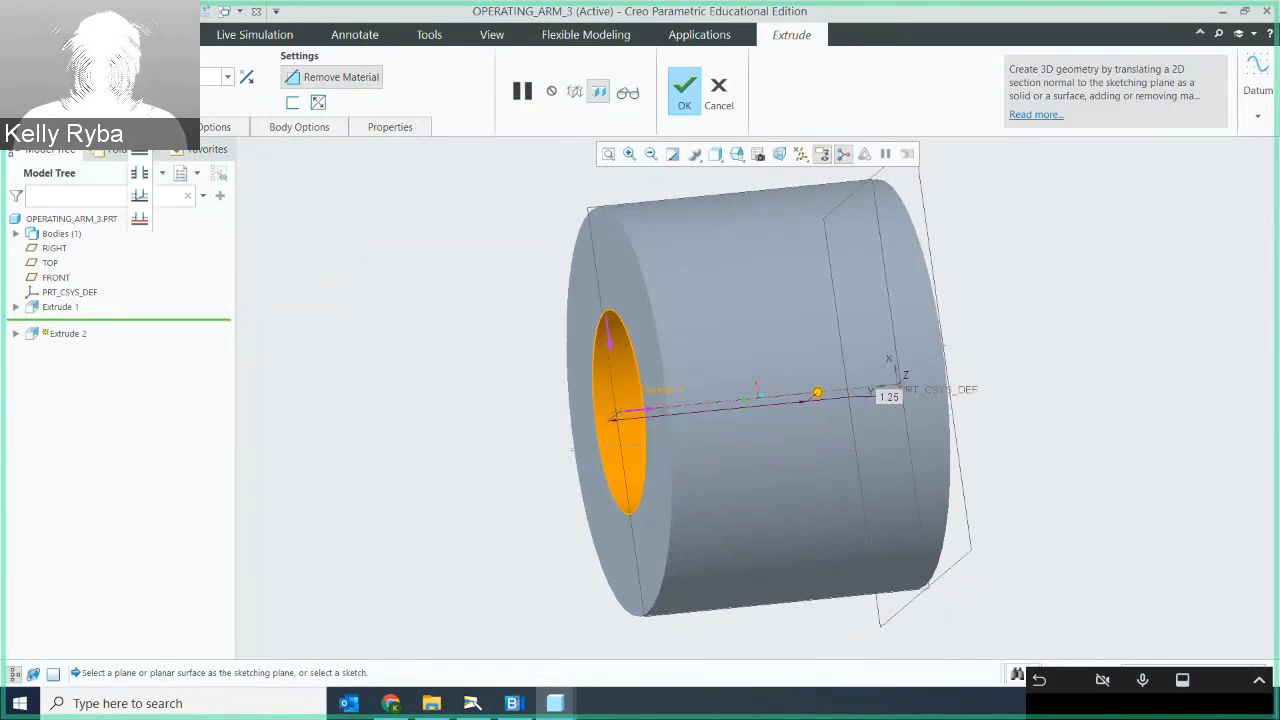
click(142, 176)
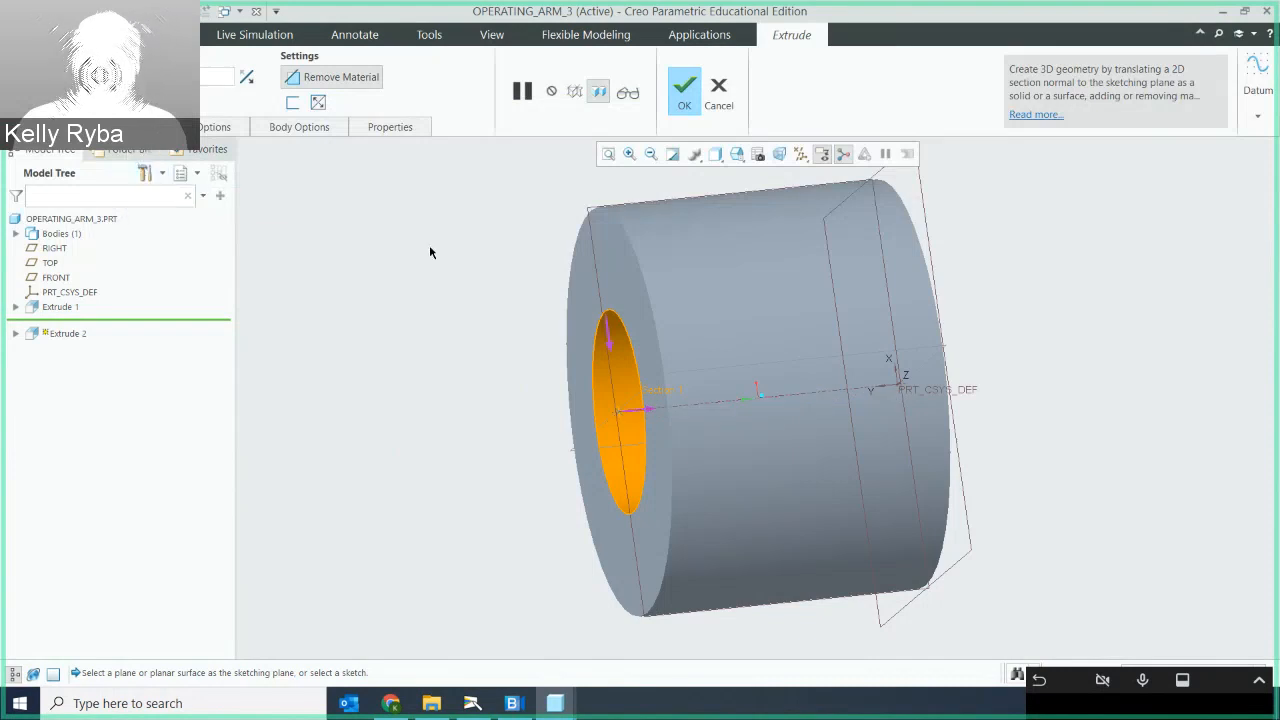
middle_drag(486, 274, 546, 254)
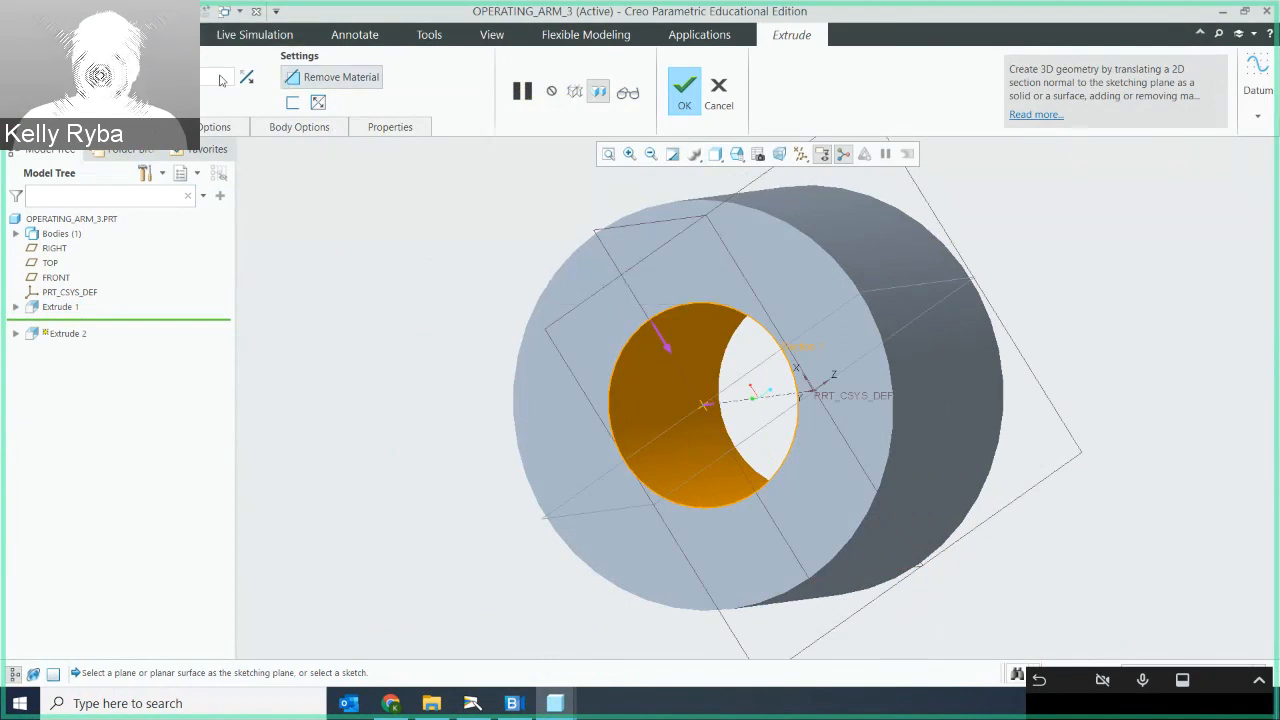
click(684, 101)
Step: Start another Extrude sketch on the bored cylinder's ring-shaped end face and align the sketch parallel to the screen
middle_drag(738, 306, 775, 314)
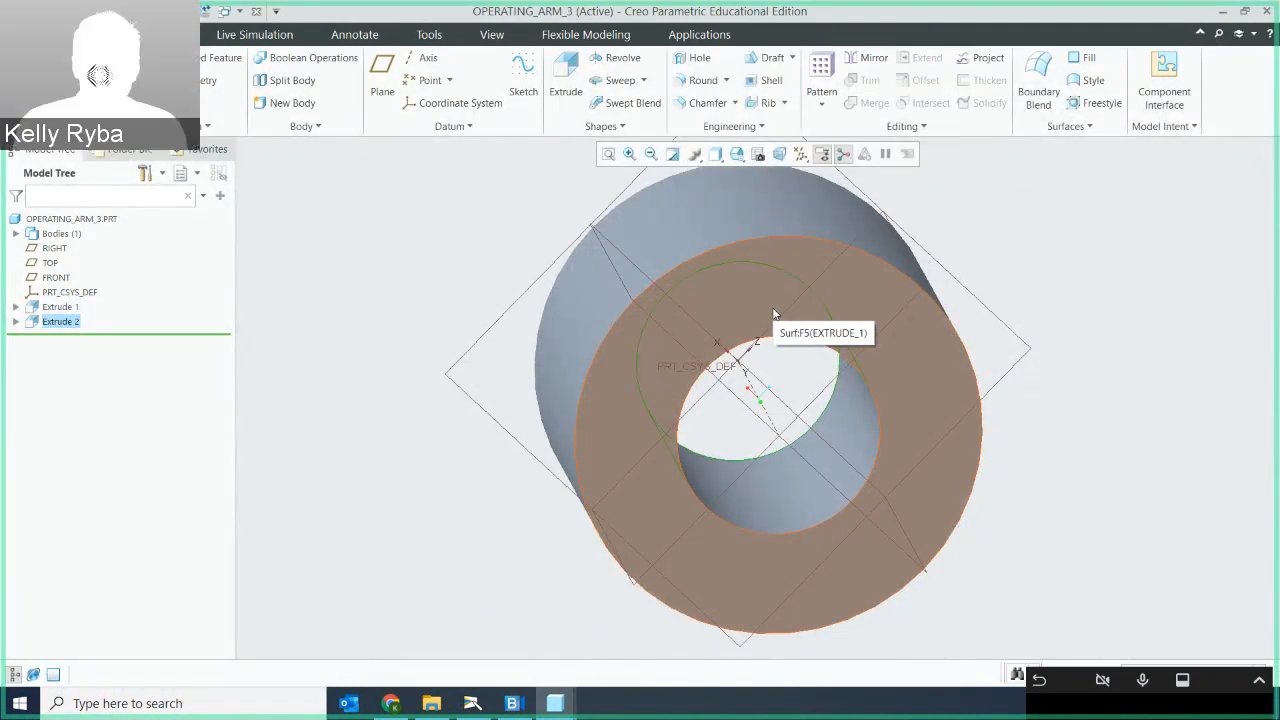
middle_drag(894, 461, 867, 408)
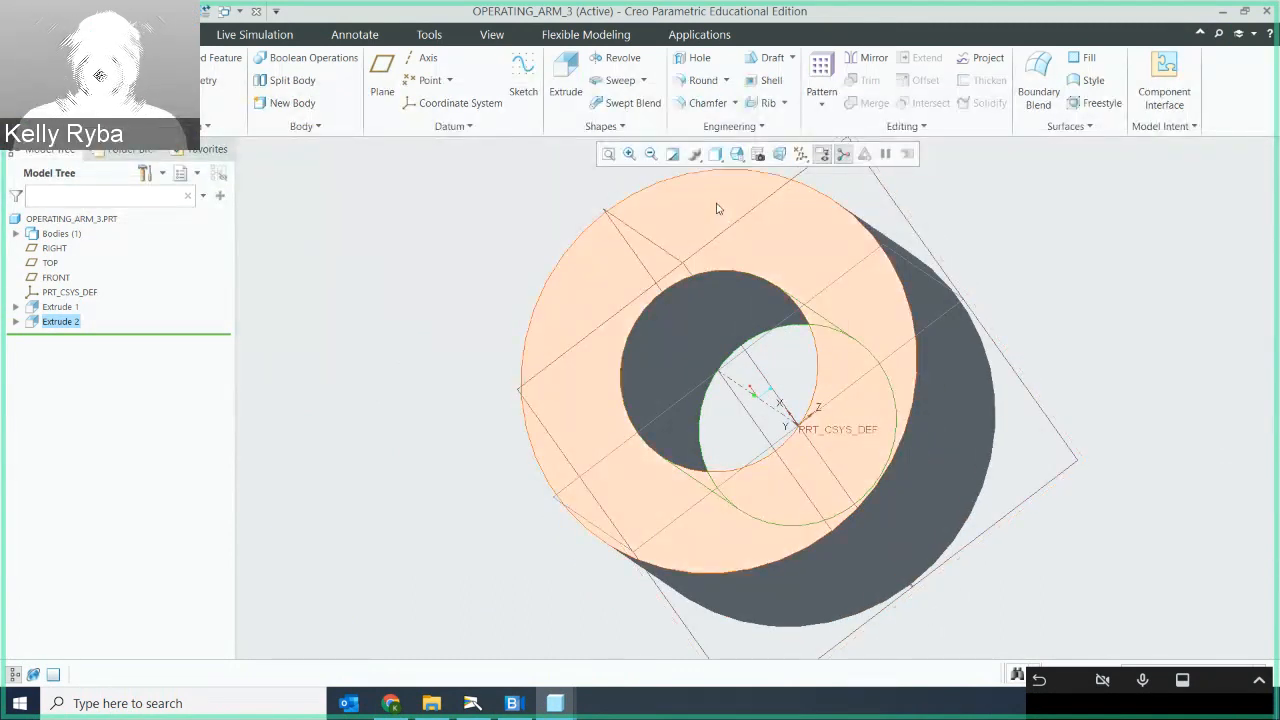
click(708, 212)
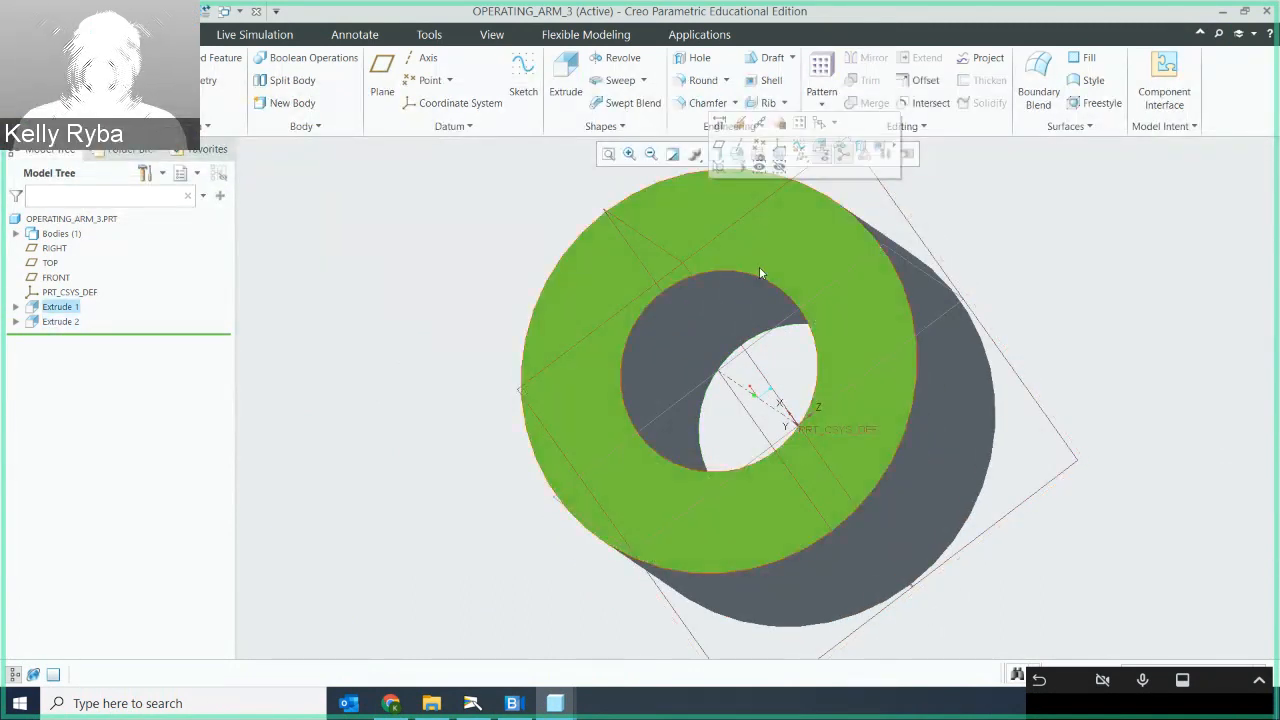
middle_drag(759, 266, 755, 300)
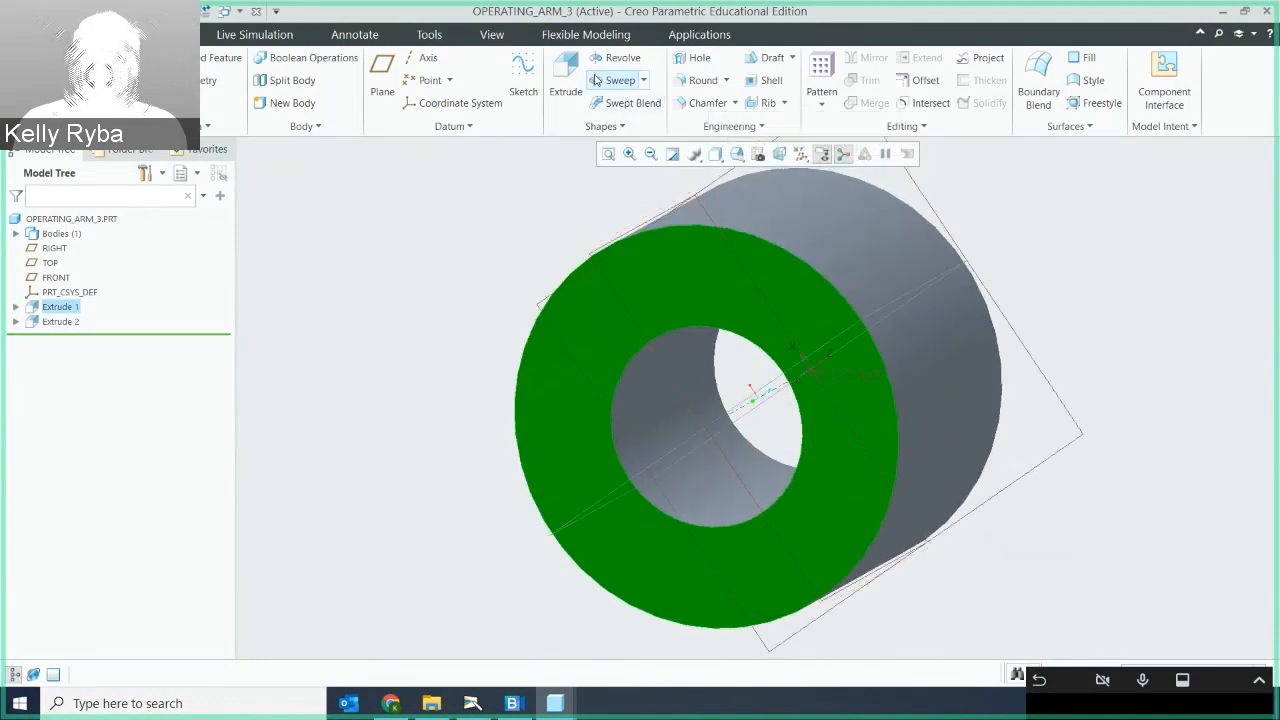
click(565, 72)
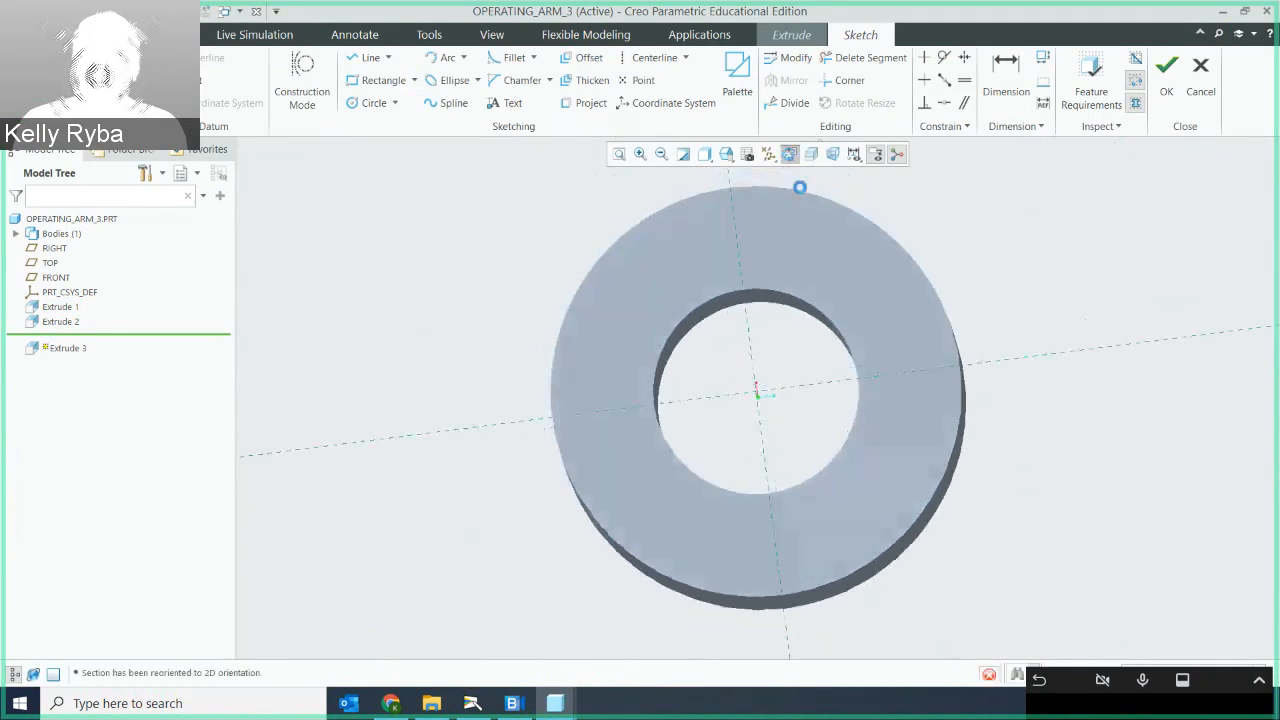
scroll(904, 413, down, 2)
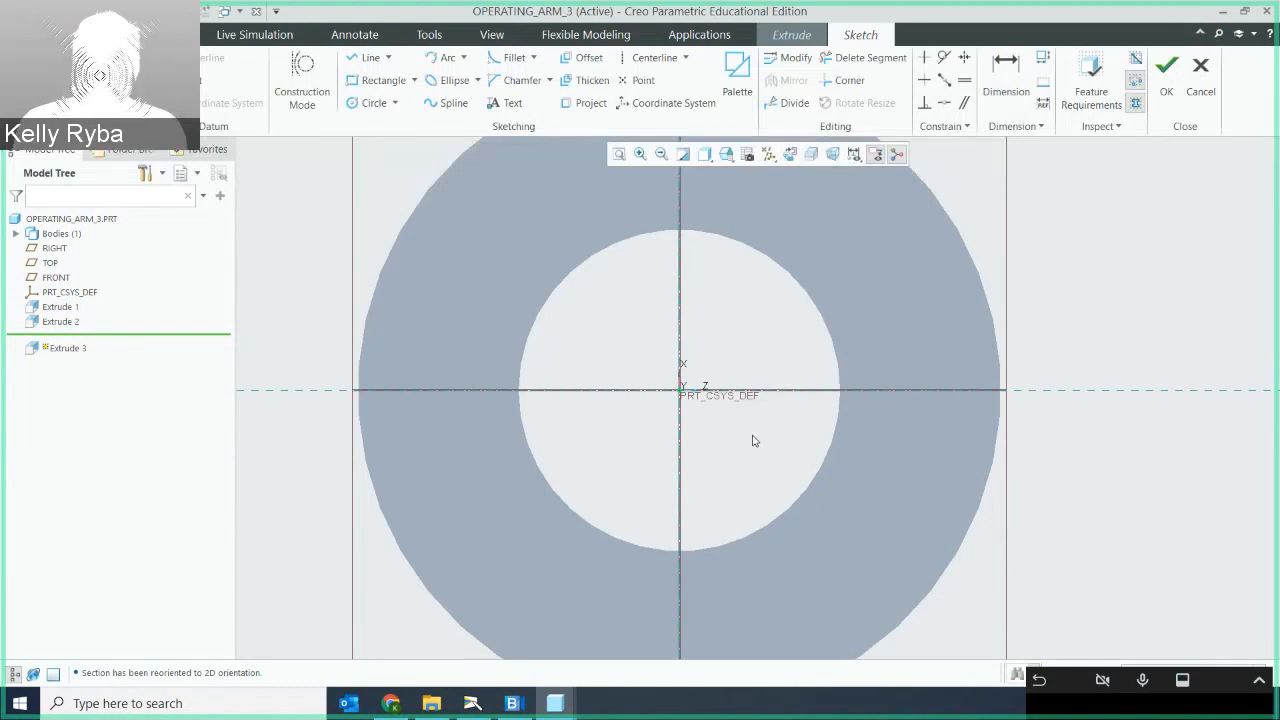
Step: Project both semicircular edges of the central bore into the sketch as single edges
click(583, 103)
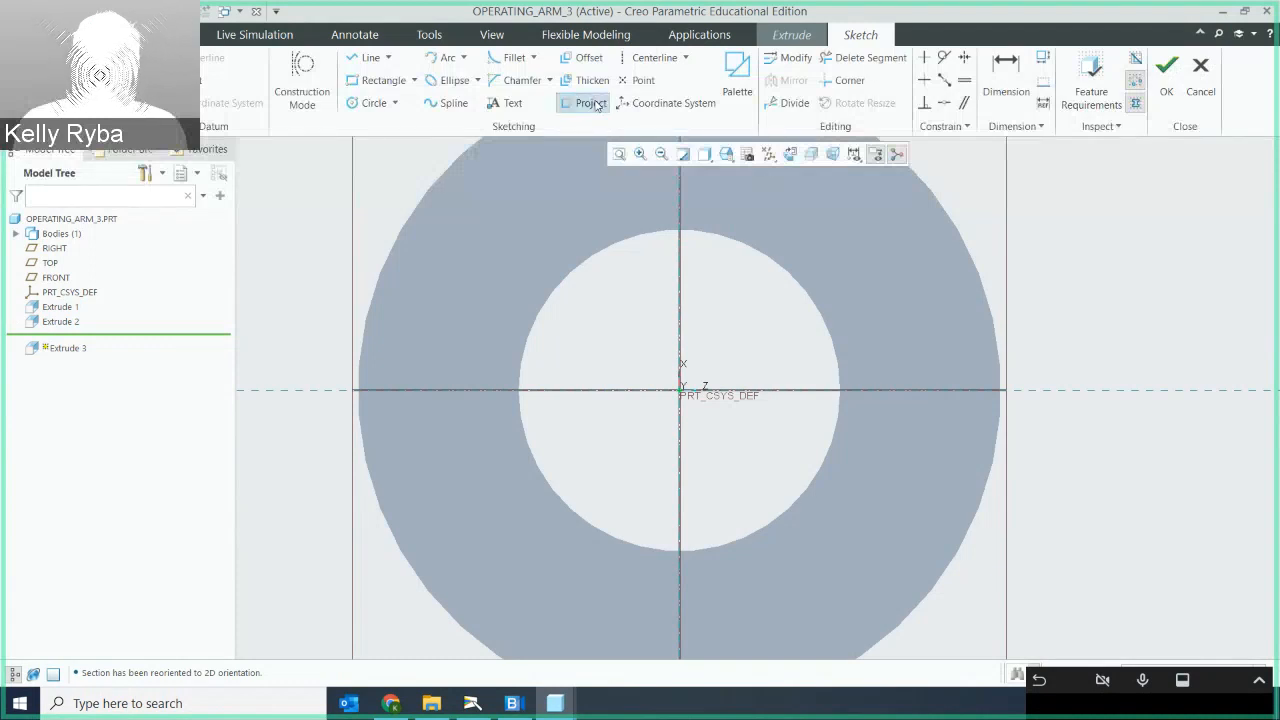
click(797, 287)
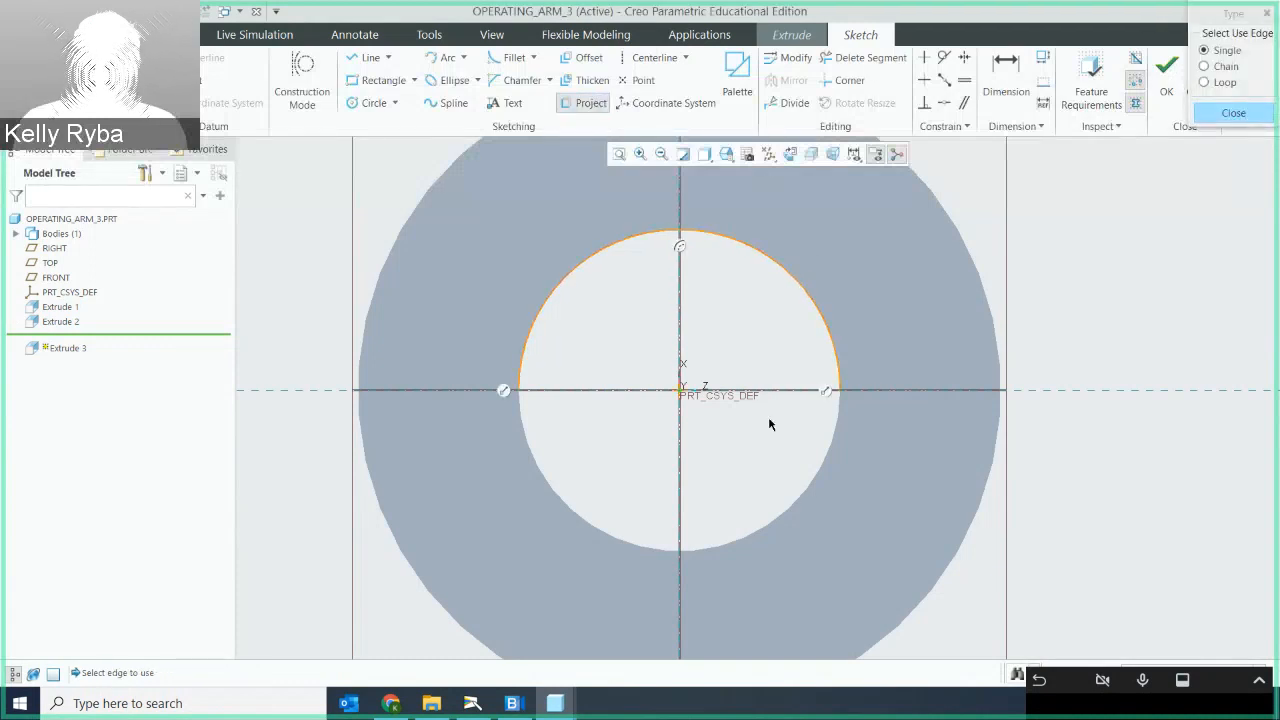
click(783, 517)
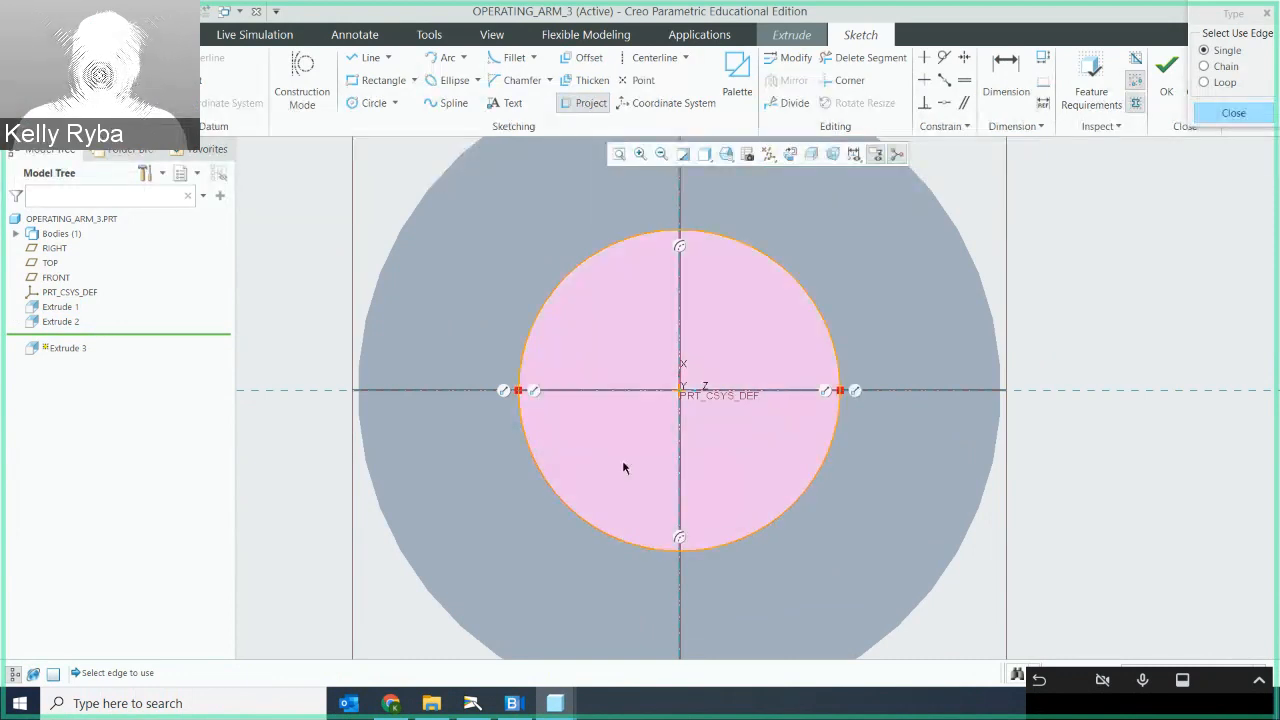
click(1242, 110)
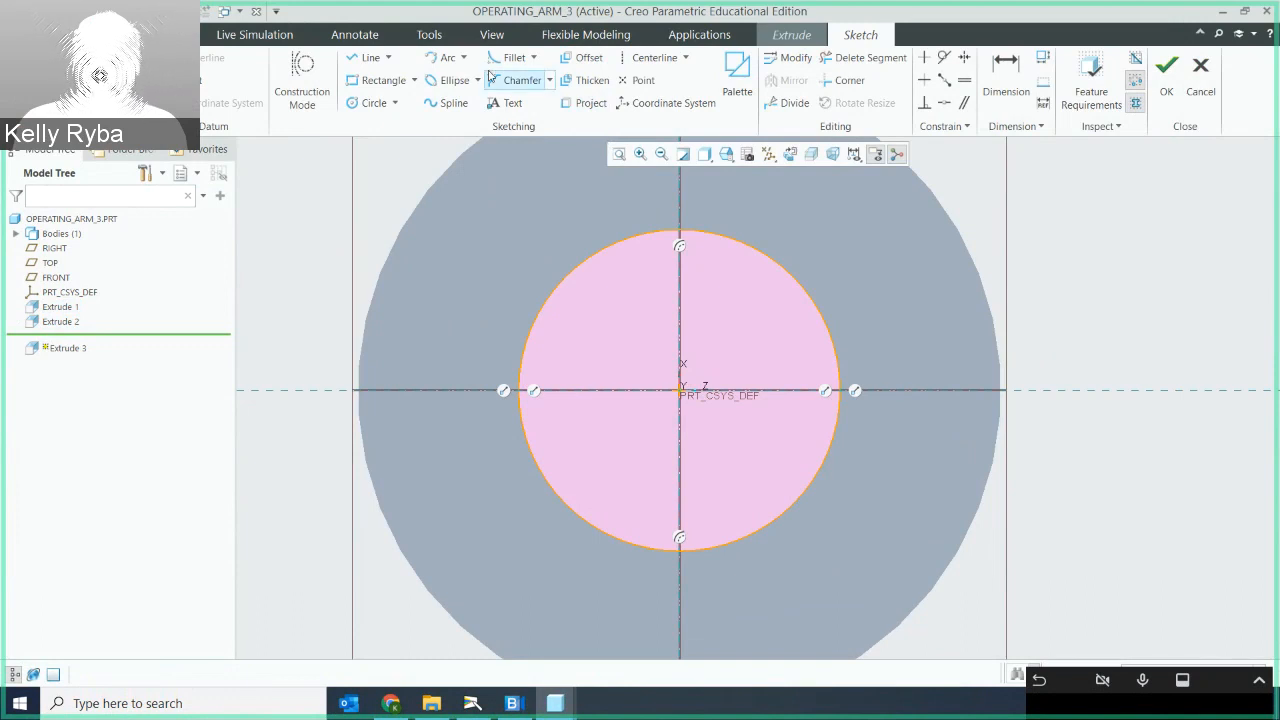
Step: Sketch an open three-sided keyway profile with lines across the bore's edge on the horizontal axis, about 0.39 long and 0.31 high
click(369, 58)
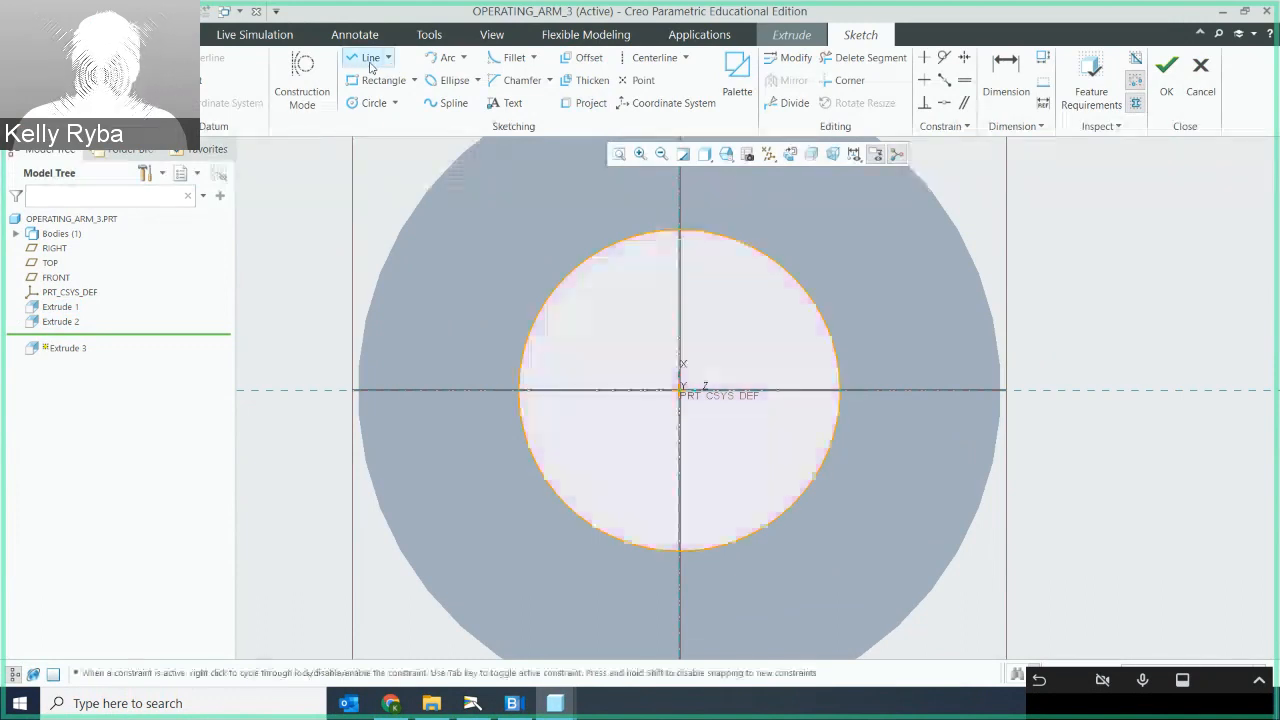
click(788, 350)
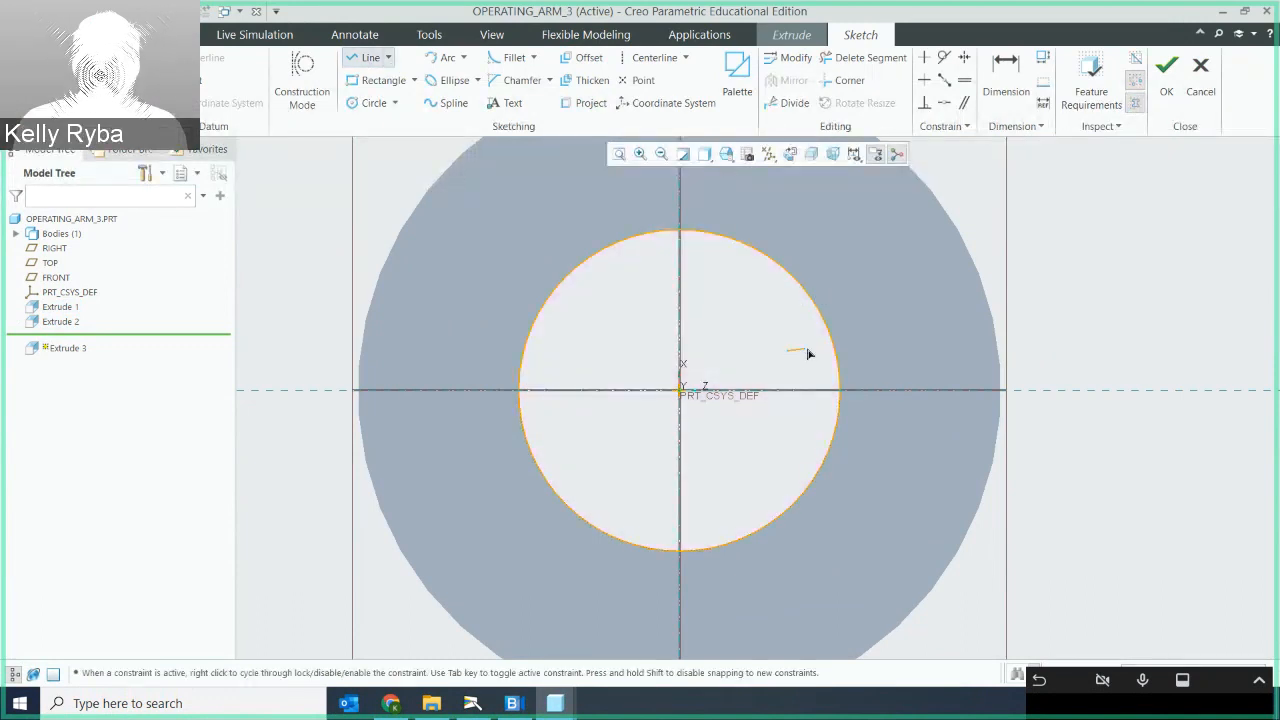
click(888, 350)
click(888, 429)
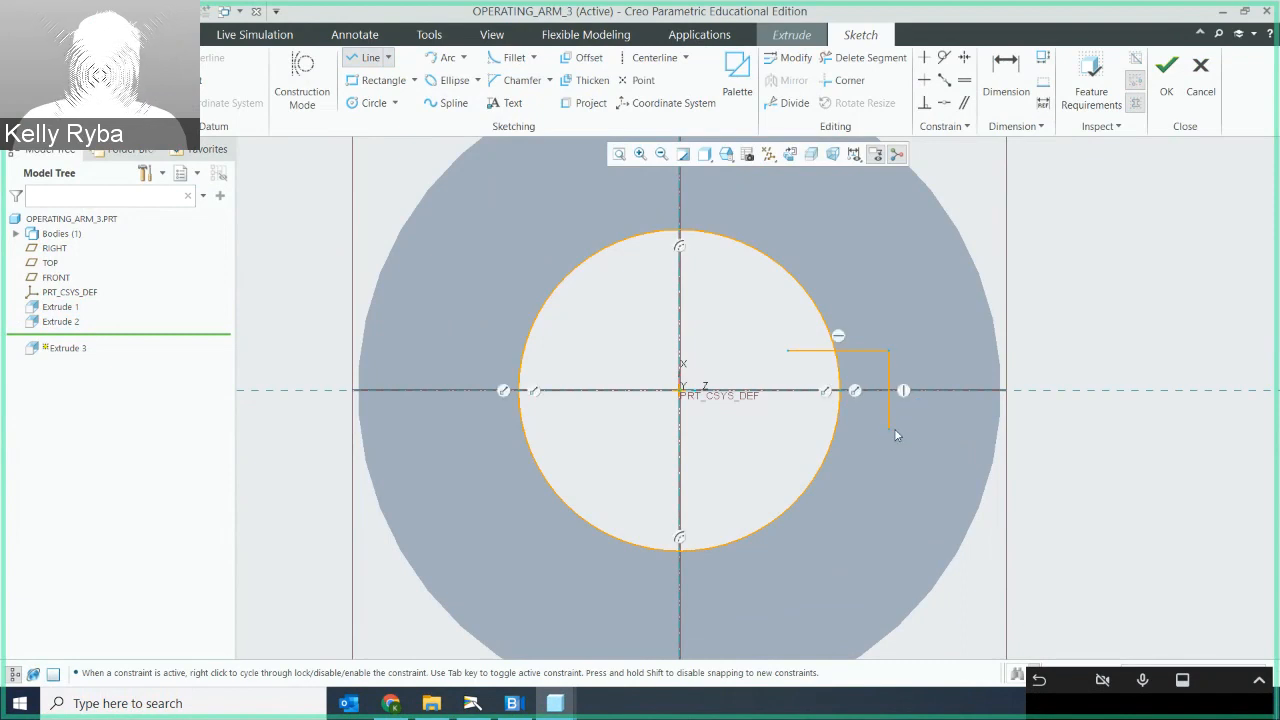
click(800, 430)
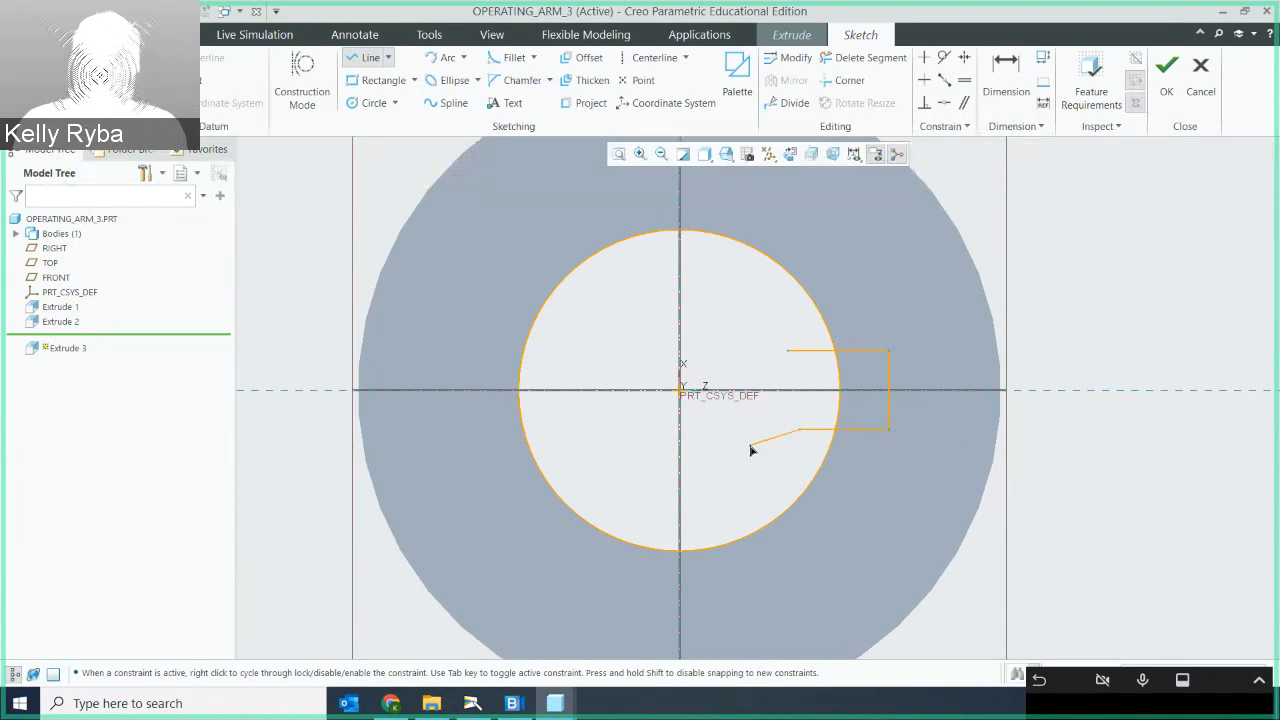
middle_click(757, 460)
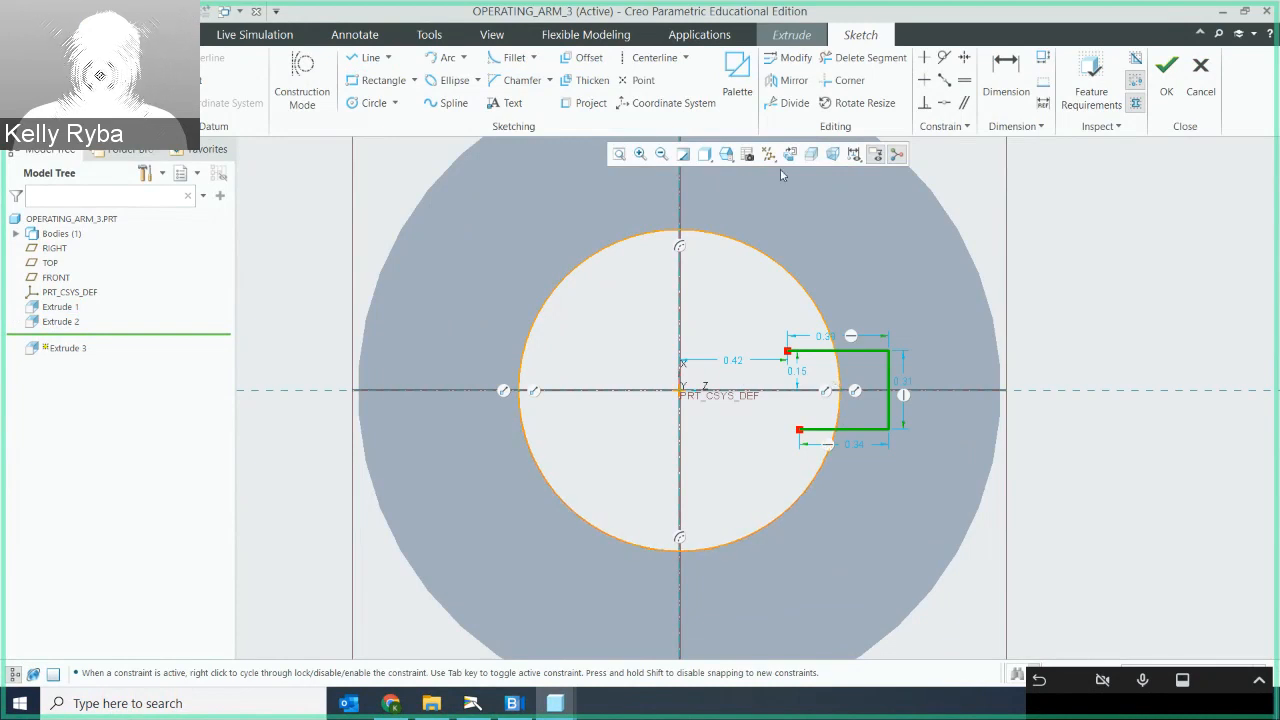
Step: Trim away the rest of the bore circle and the line ends inside it, leaving a closed keyway section
click(847, 64)
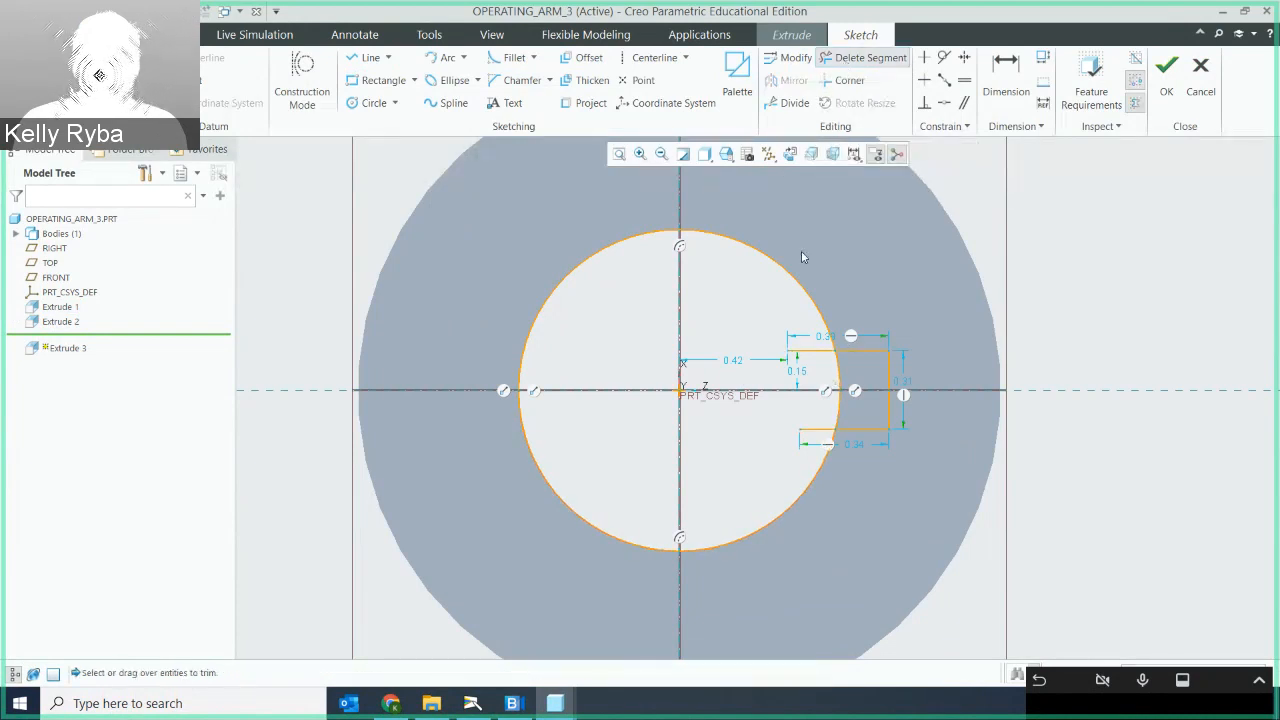
mouse_move(801, 250)
mouse_down()
mouse_move(768, 268)
mouse_move(572, 278)
mouse_up()
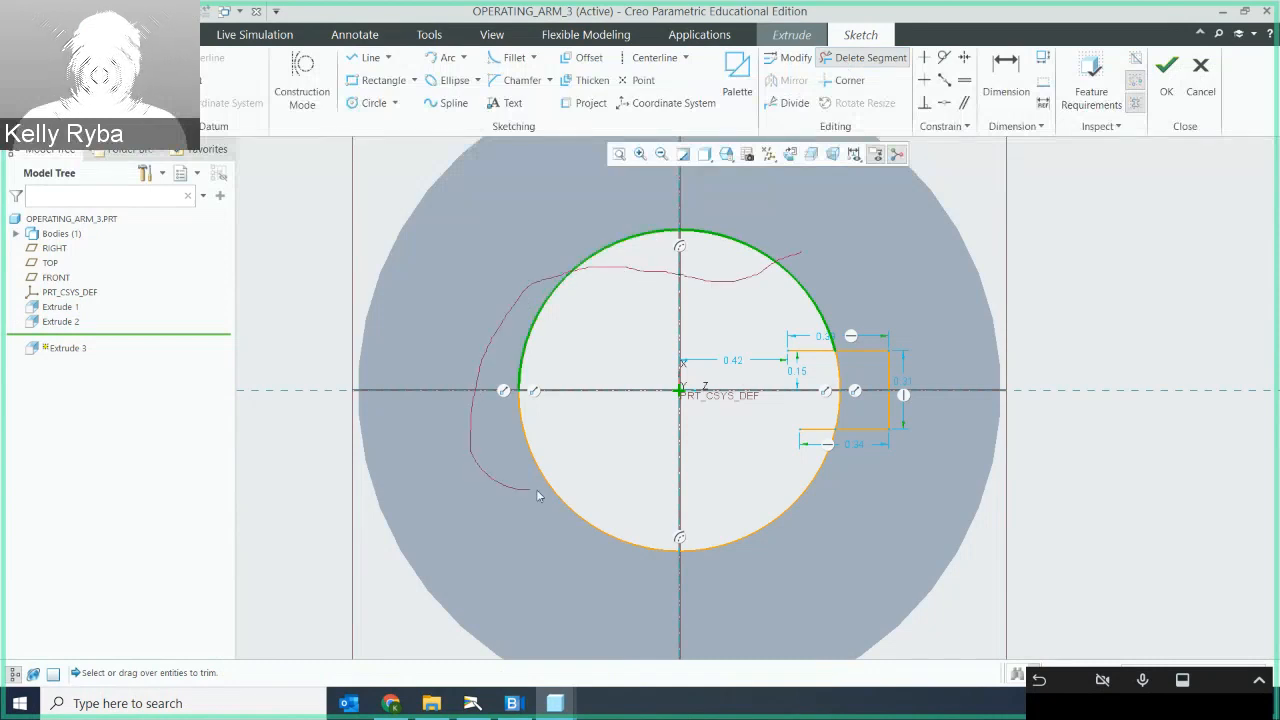
mouse_move(536, 492)
mouse_down()
mouse_move(714, 510)
mouse_move(746, 540)
mouse_move(808, 458)
mouse_move(800, 346)
mouse_up()
scroll(874, 383, up, 2)
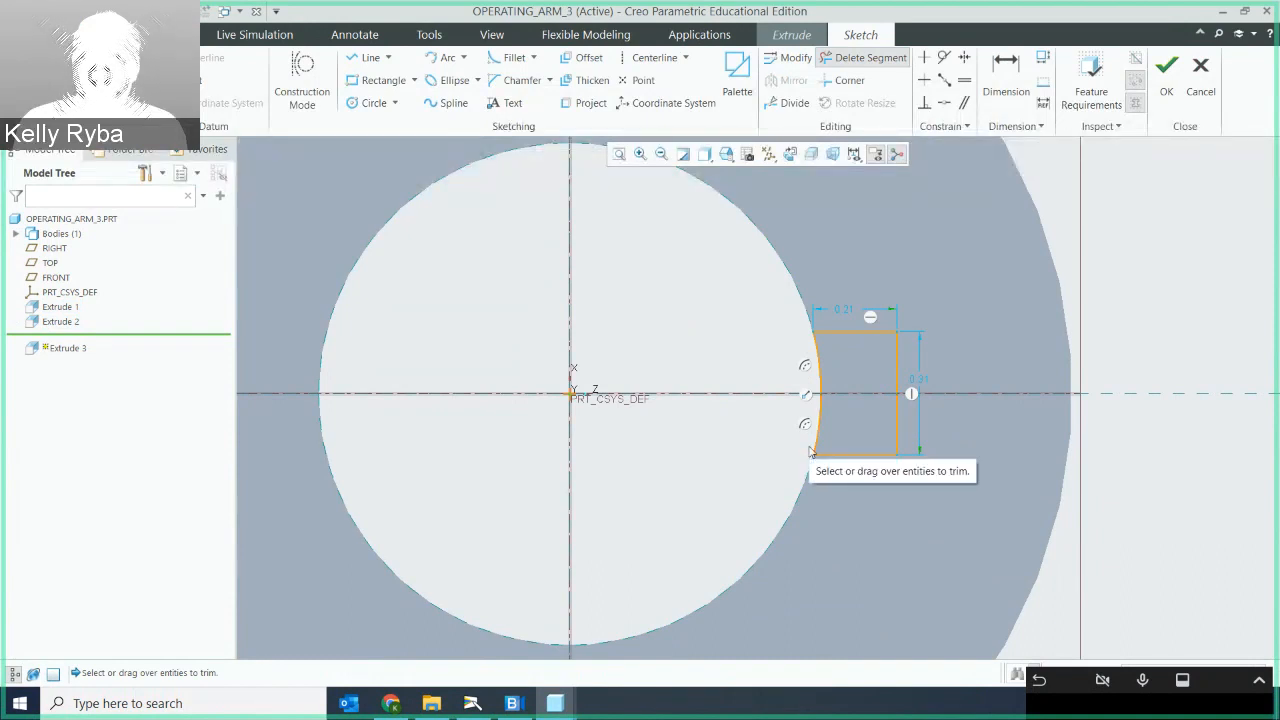
scroll(860, 440, up, 3)
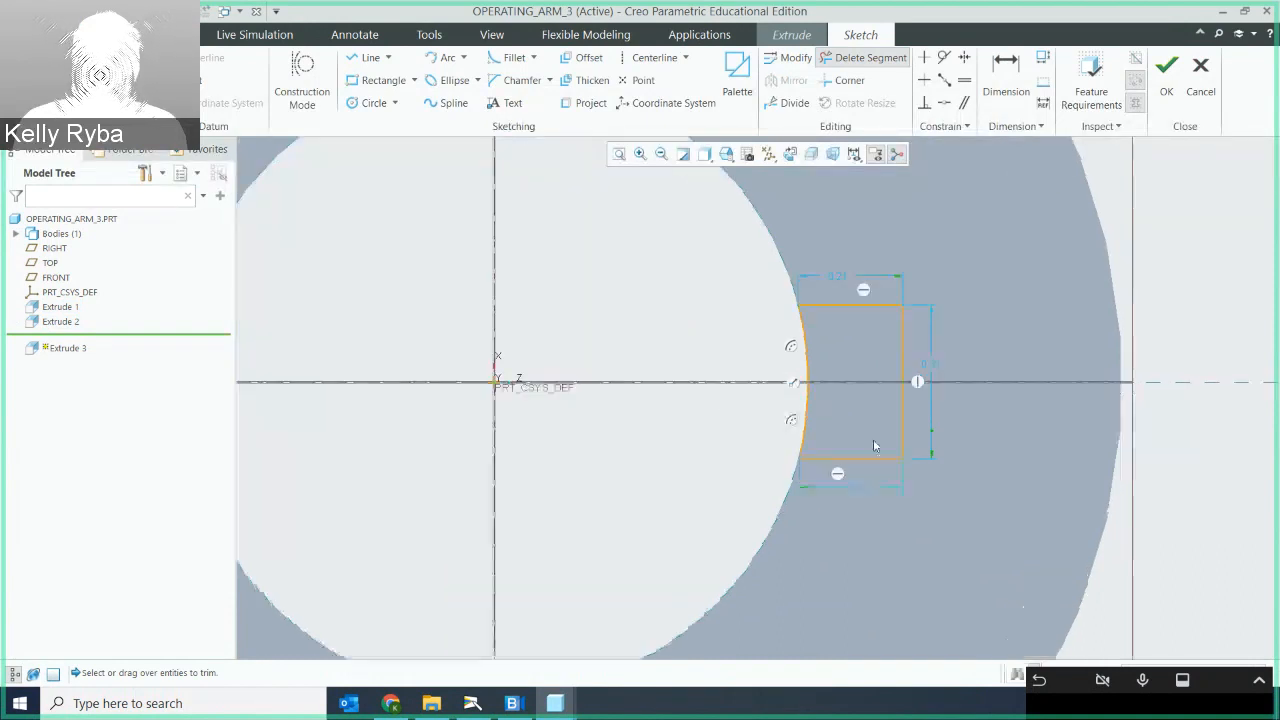
scroll(872, 451, down, 4)
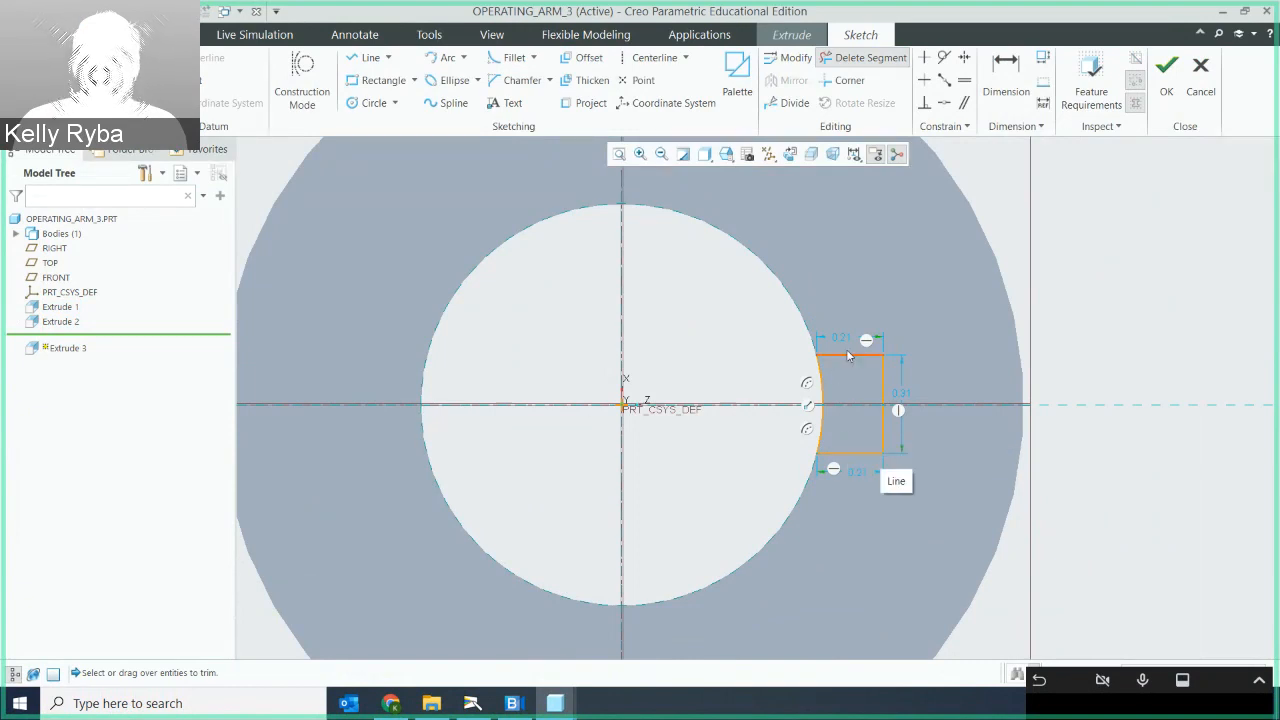
middle_click(931, 394)
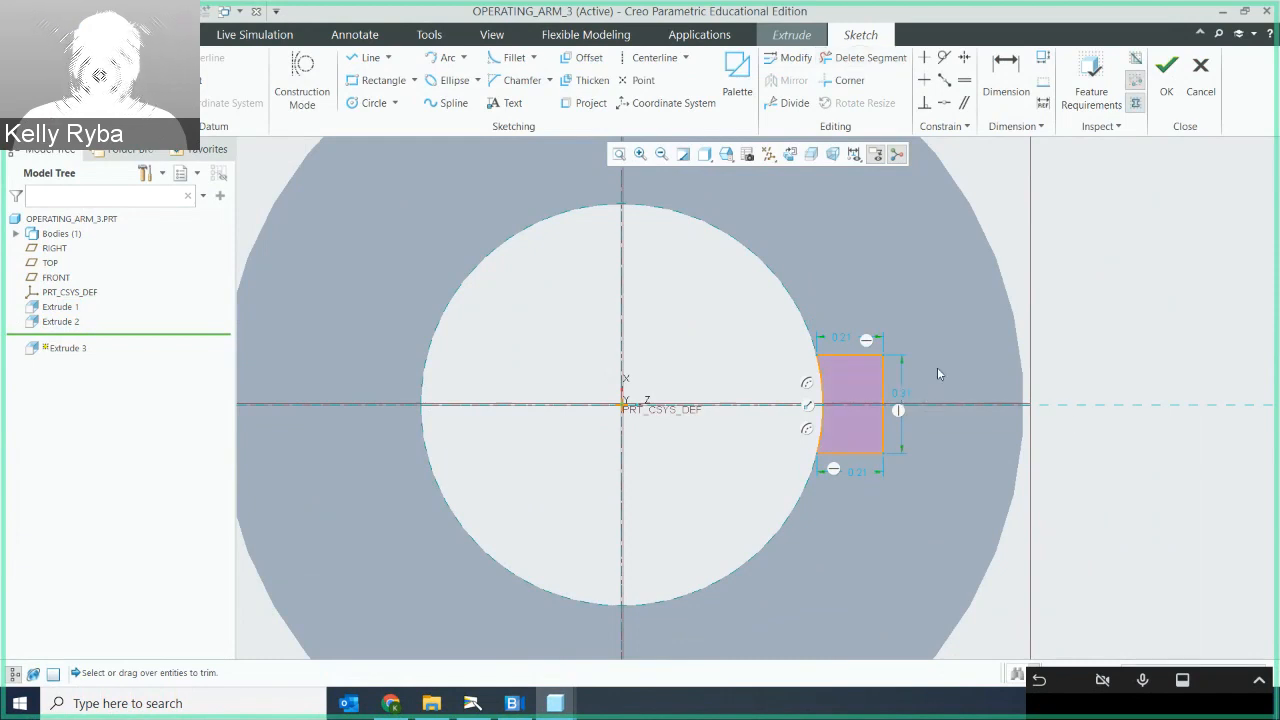
Step: Set the keyway's height to 0.25 and place its dimension clear of the profile
double_click(907, 397)
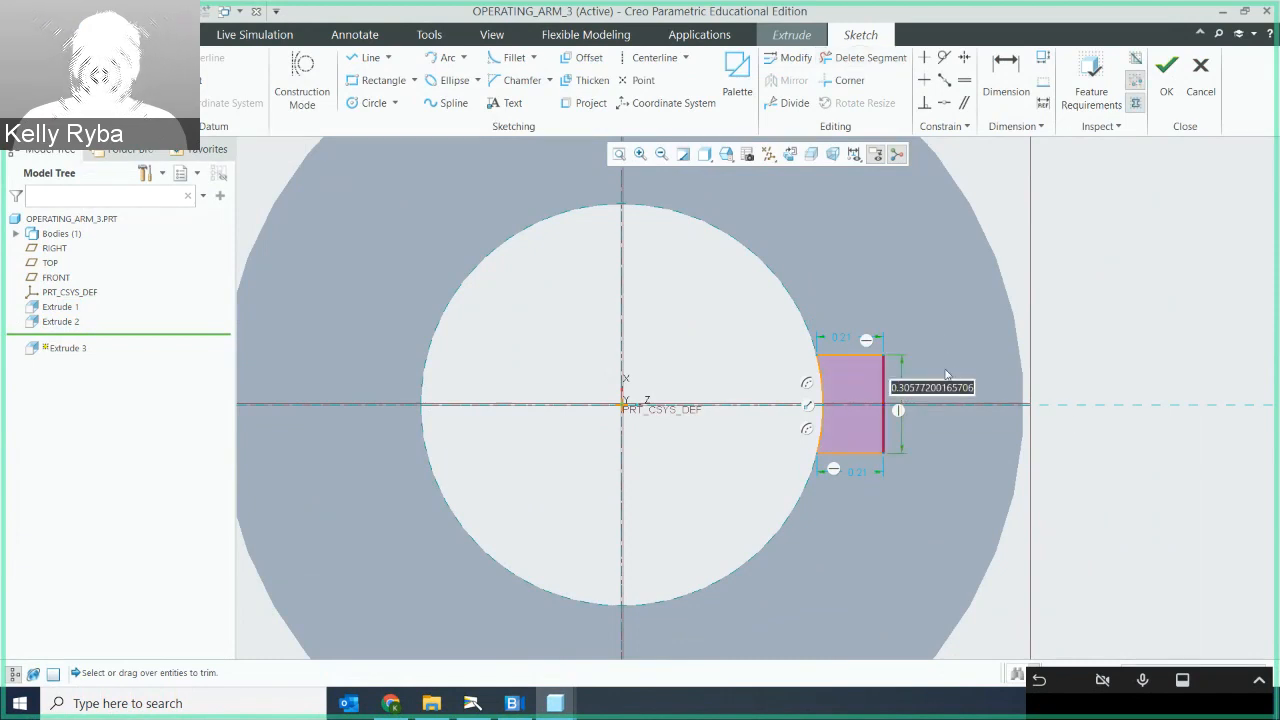
text(0.25)
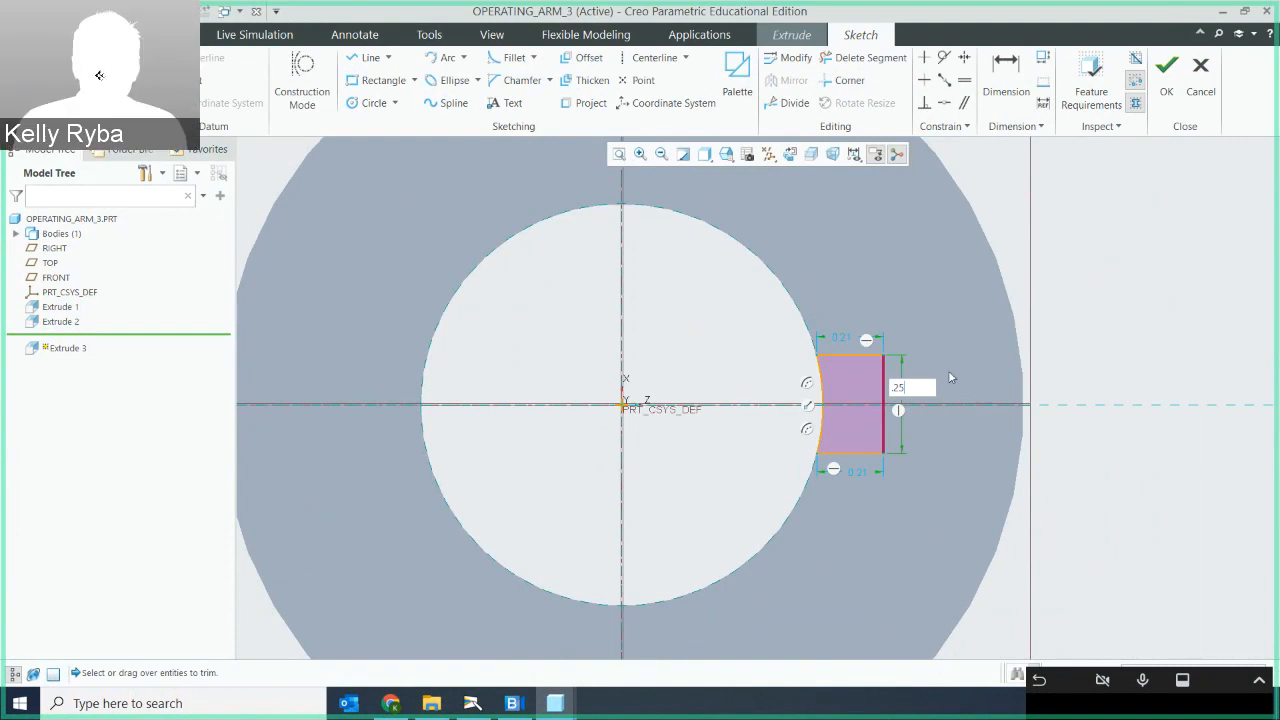
key(Return)
drag(903, 393, 977, 390)
Step: Dimension the keyway's upper outer corner from the horizontal reference at 0.13, centring the slot on the axis
click(1006, 72)
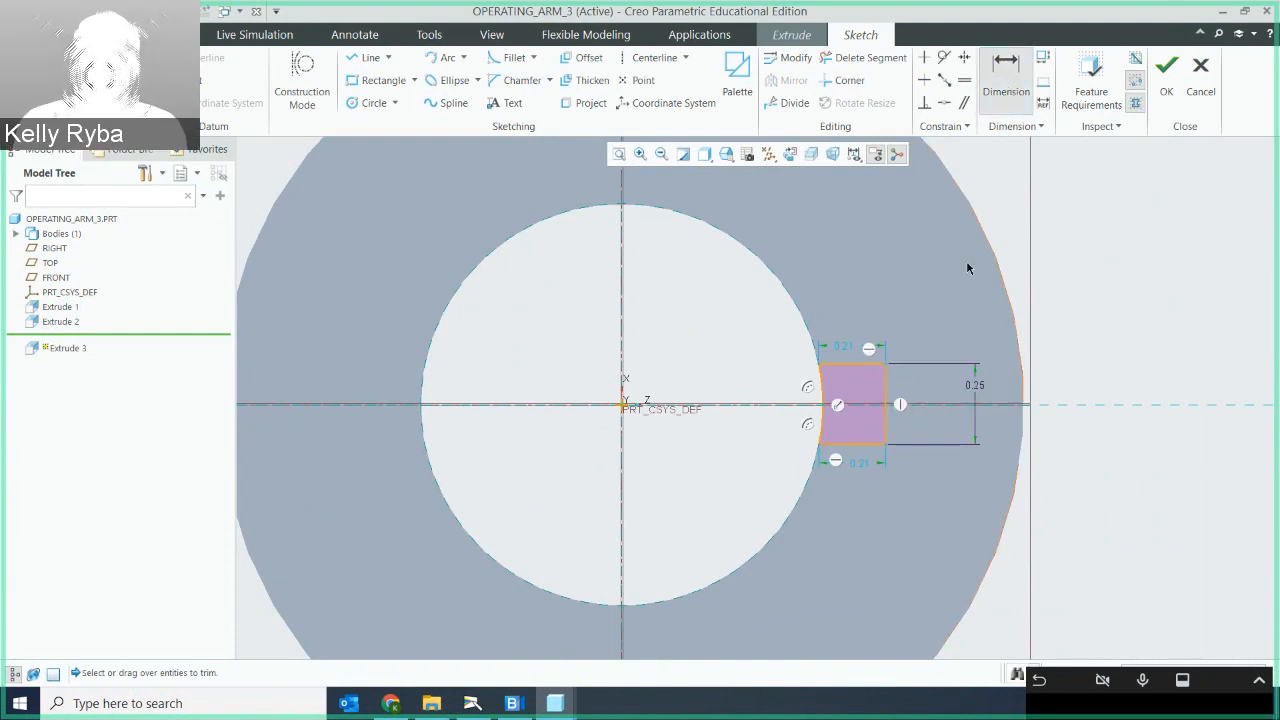
click(887, 370)
click(920, 405)
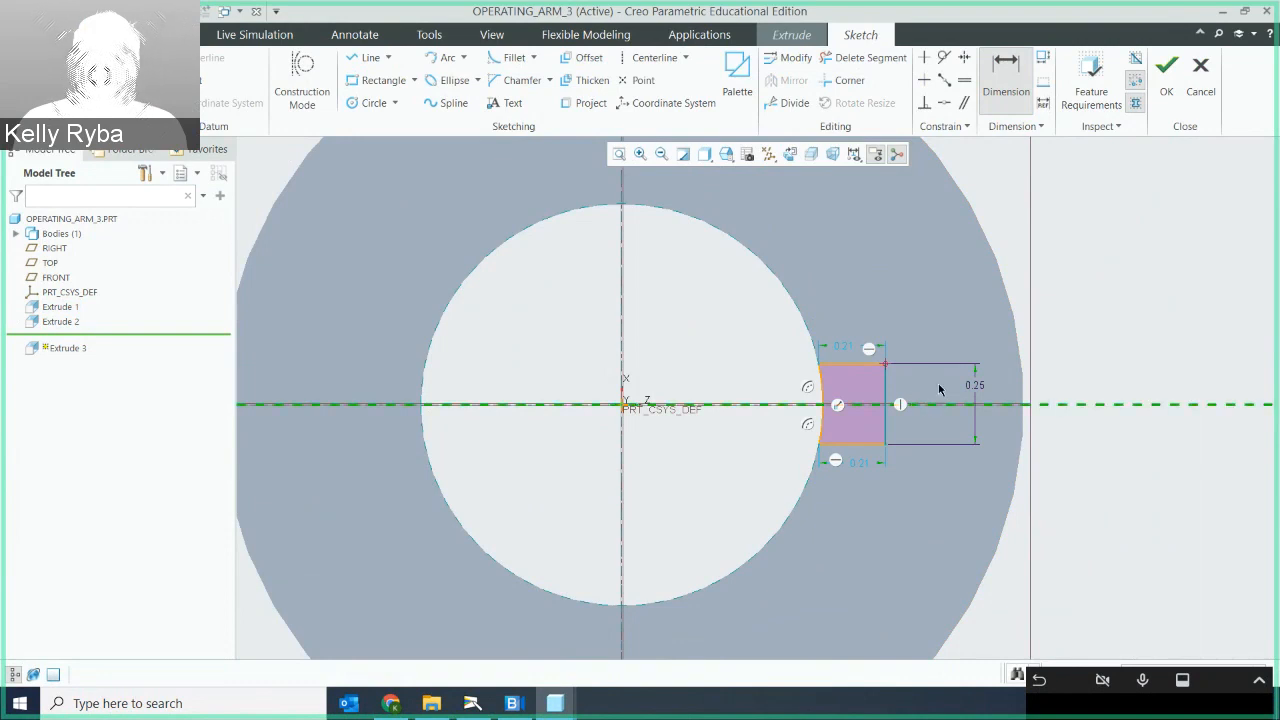
middle_click(944, 395)
key(Return)
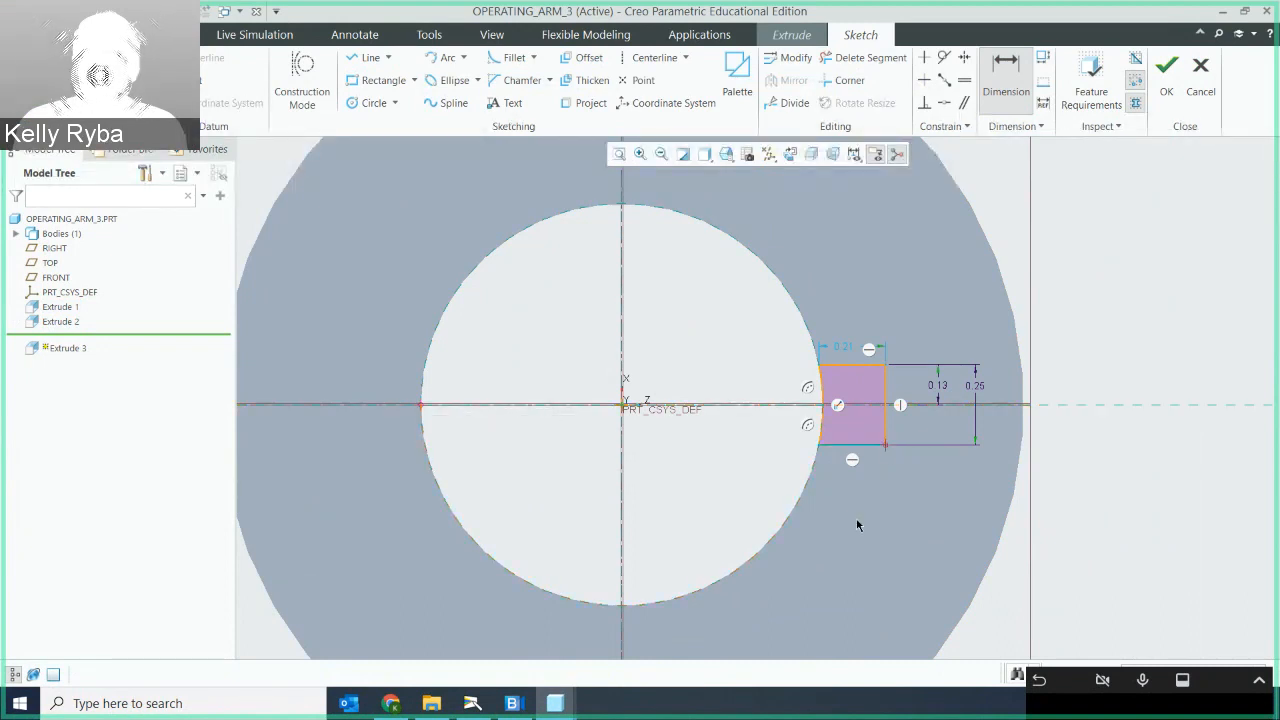
Step: Dimension the distance from the bore's opposite side to the keyway's outer edge and set it to 1.363
middle_click(672, 630)
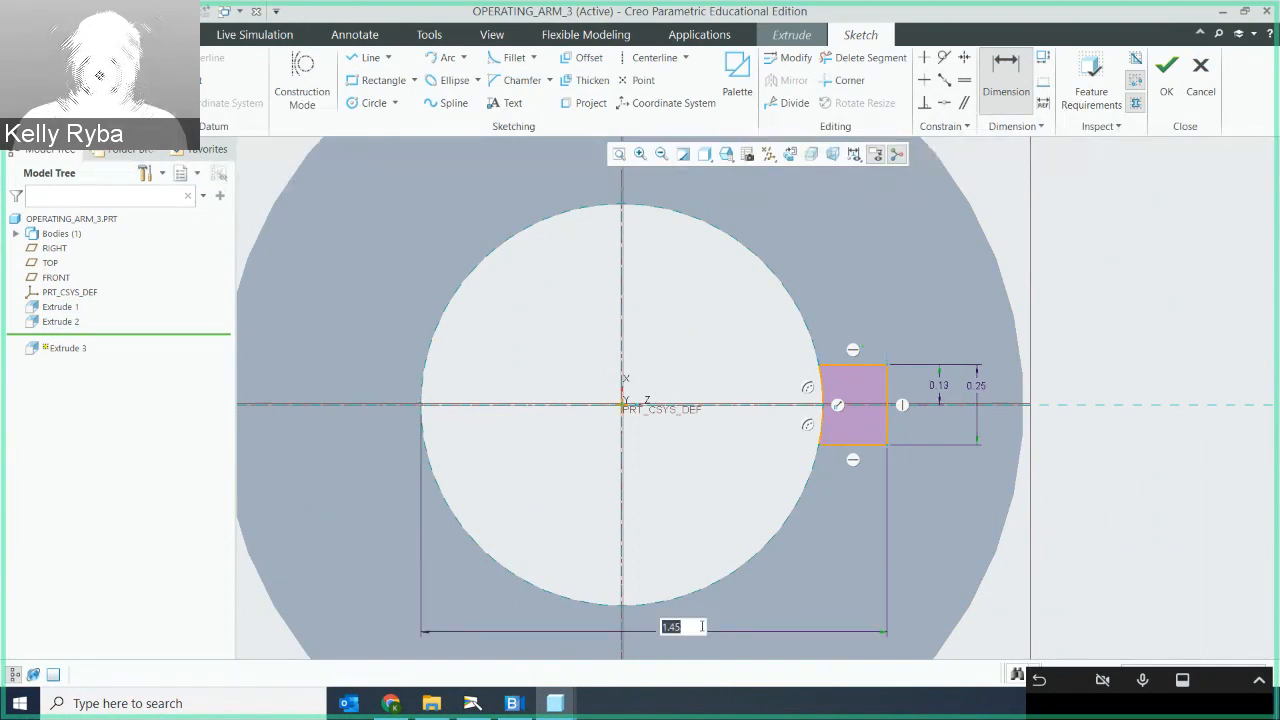
text(1)
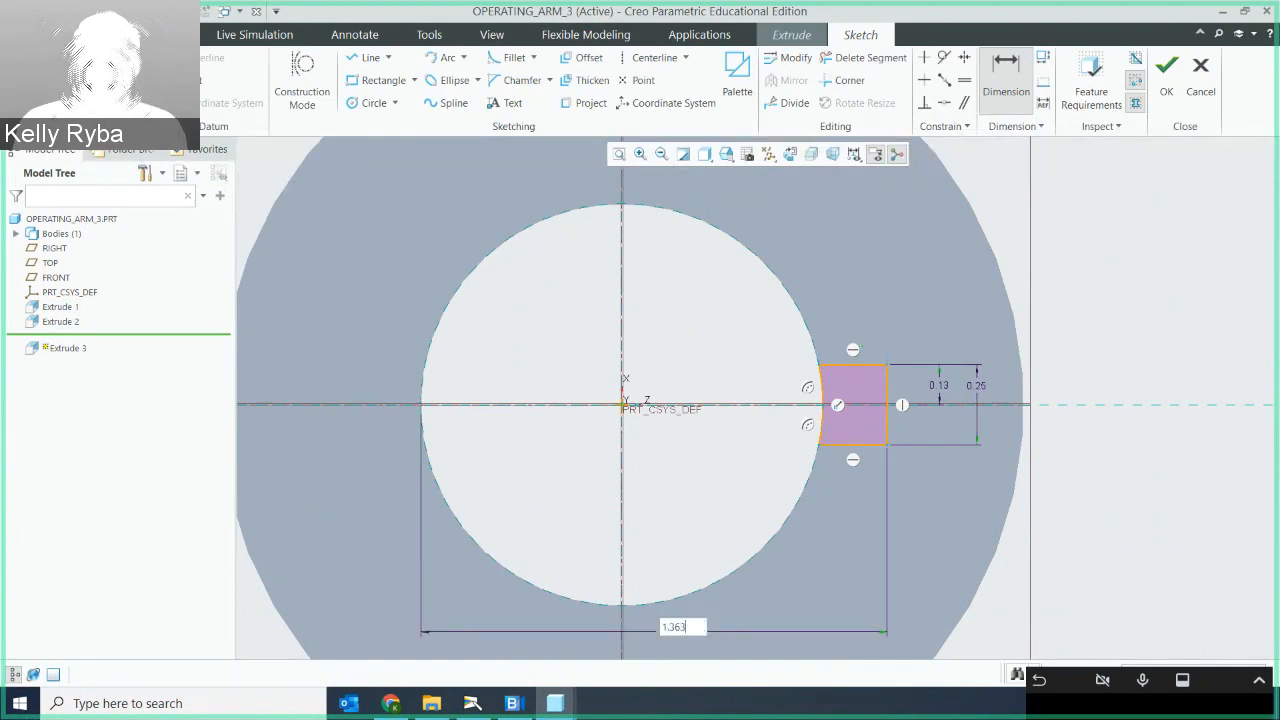
text(.363)
key(Return)
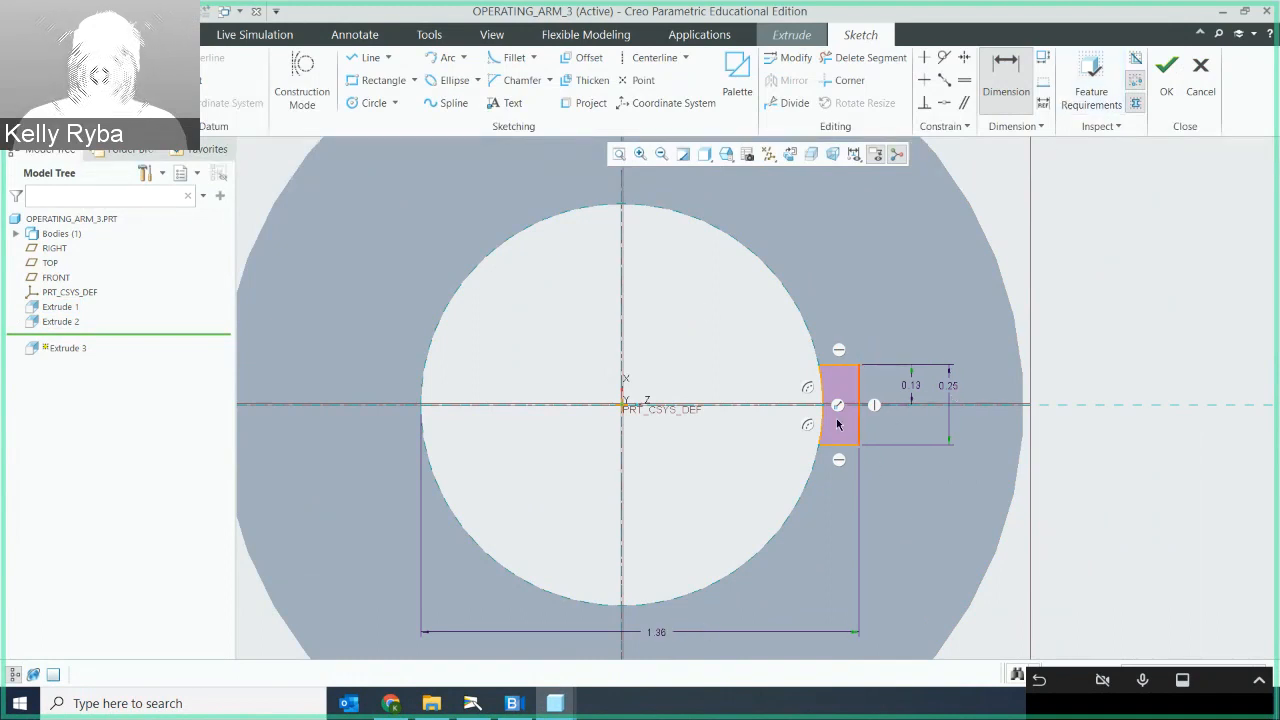
Step: Check the keyway sketch against the feature requirements and finish the sketch
click(1090, 100)
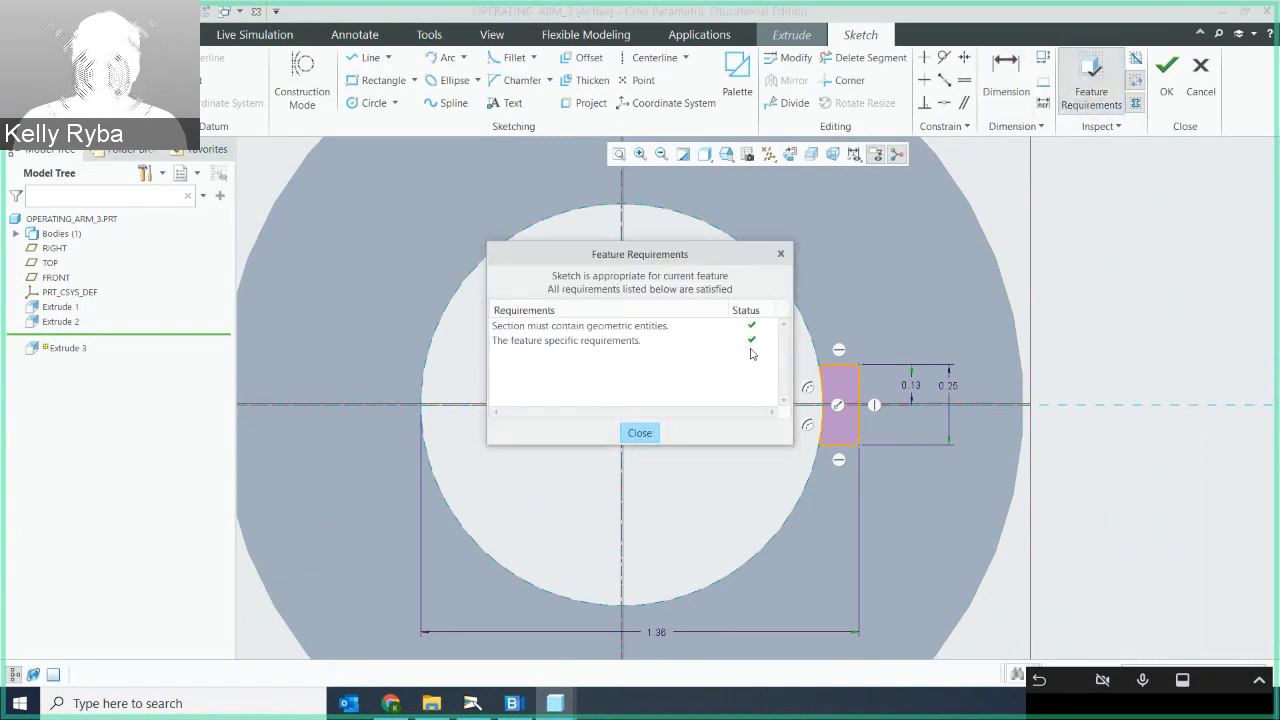
click(645, 433)
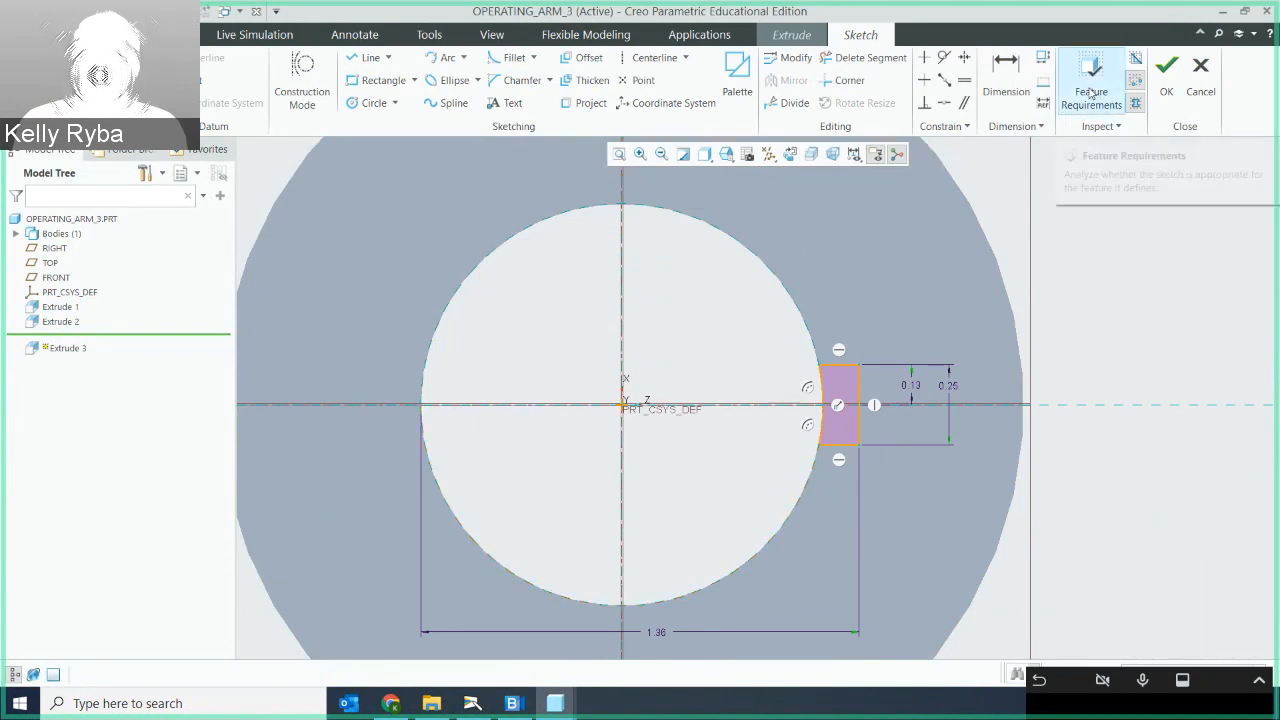
click(1168, 92)
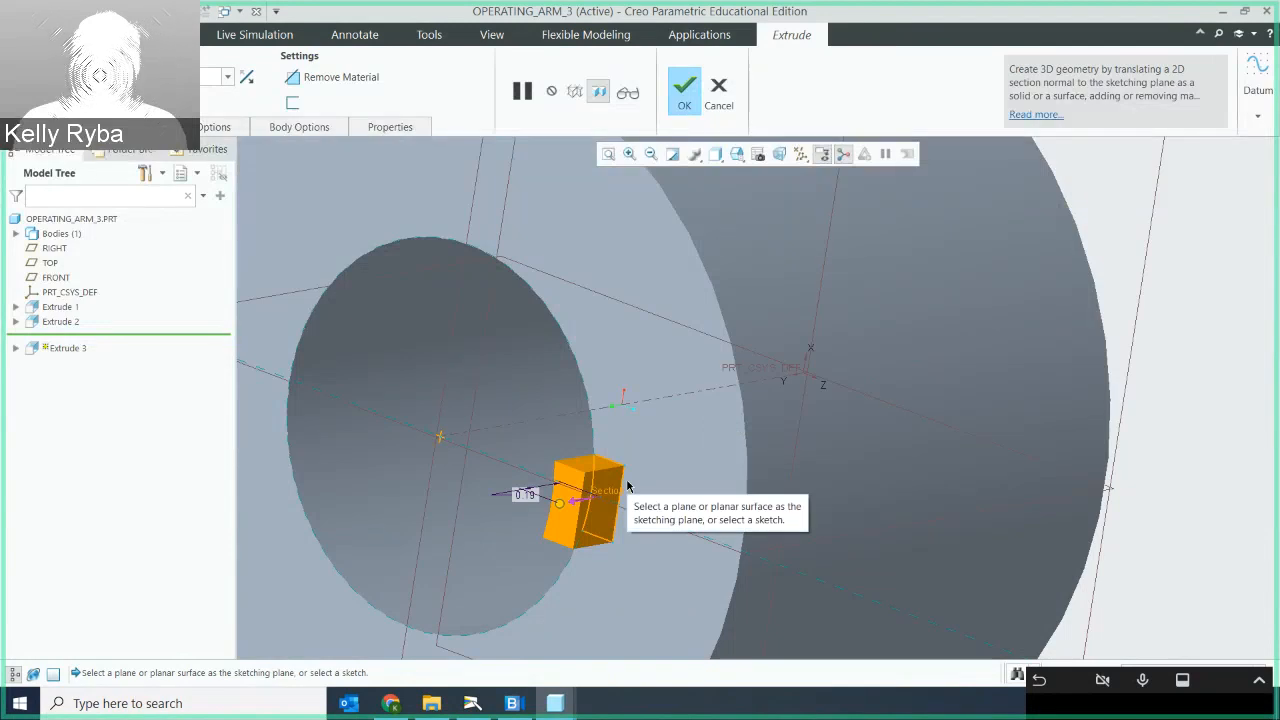
Step: Flip the keyway extrusion into the cylinder, remove material through all, and complete the cut
click(586, 506)
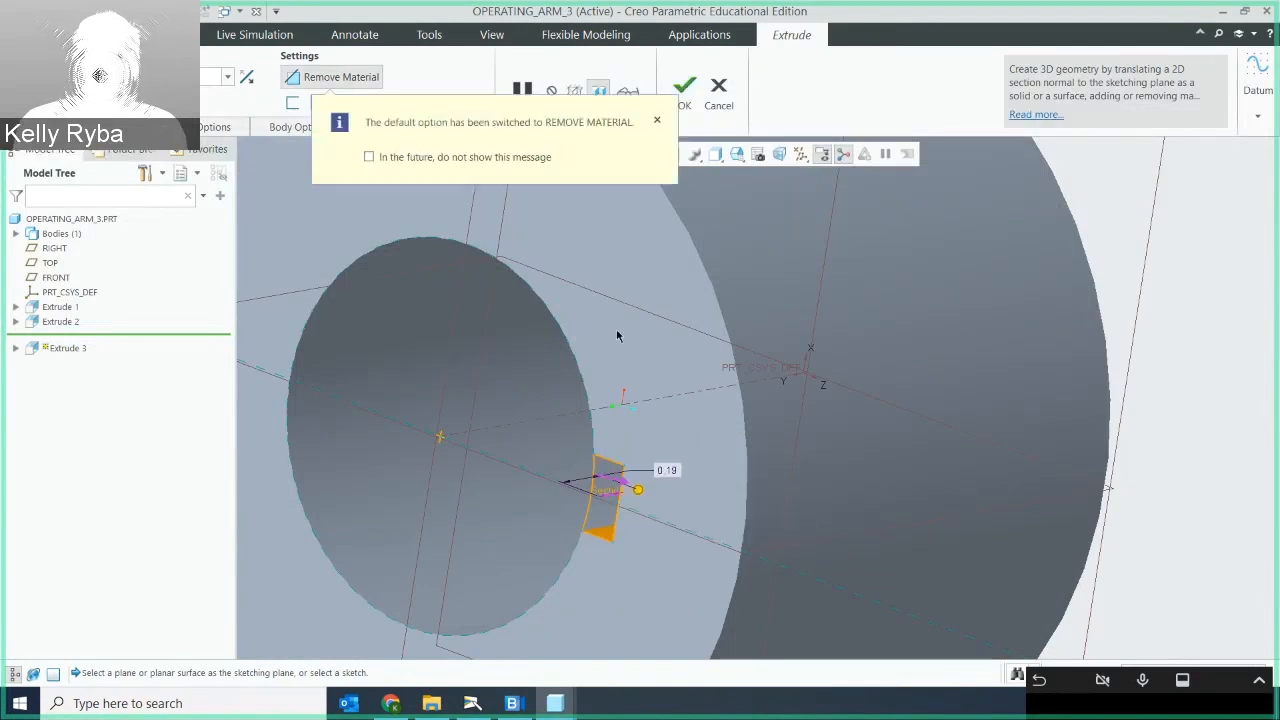
click(655, 120)
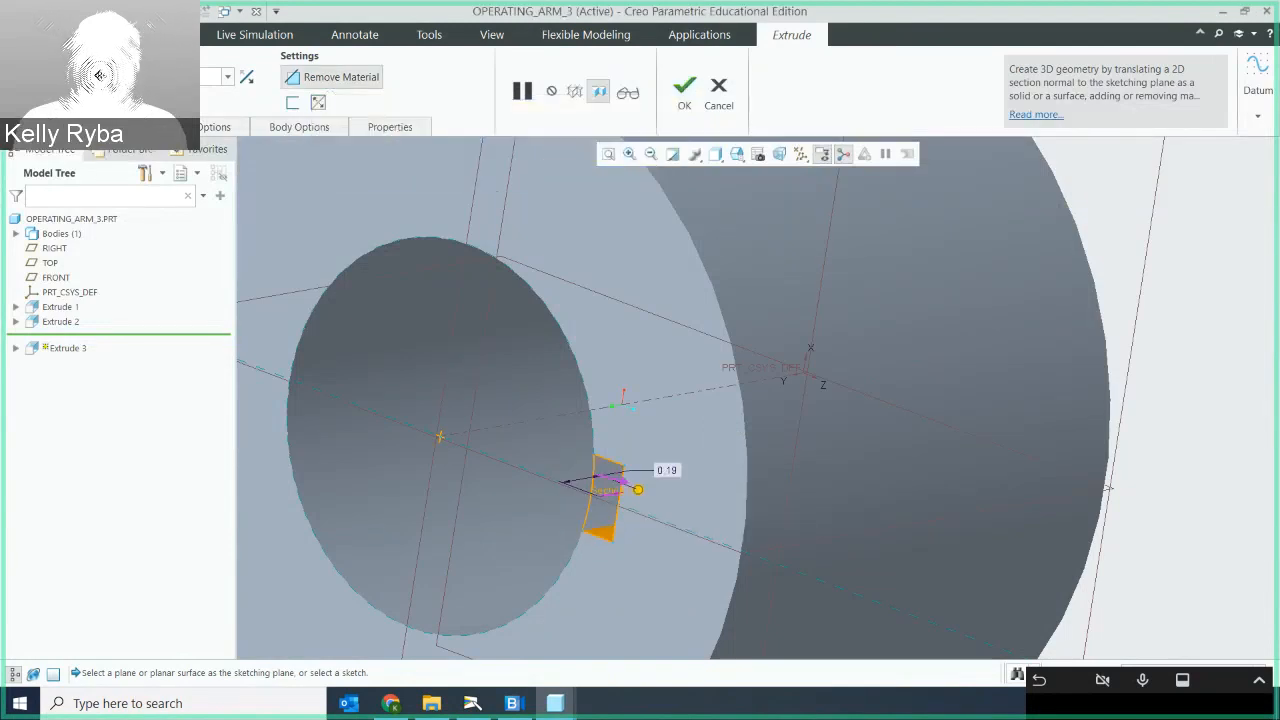
click(144, 174)
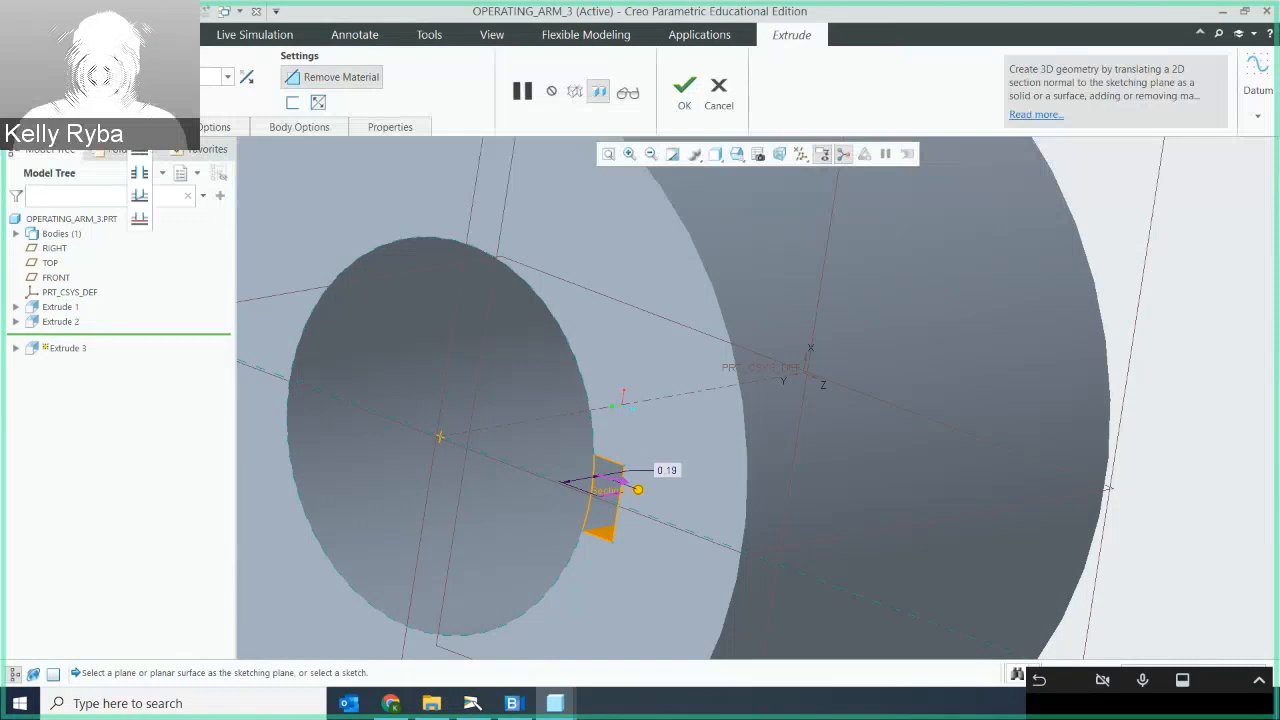
click(144, 178)
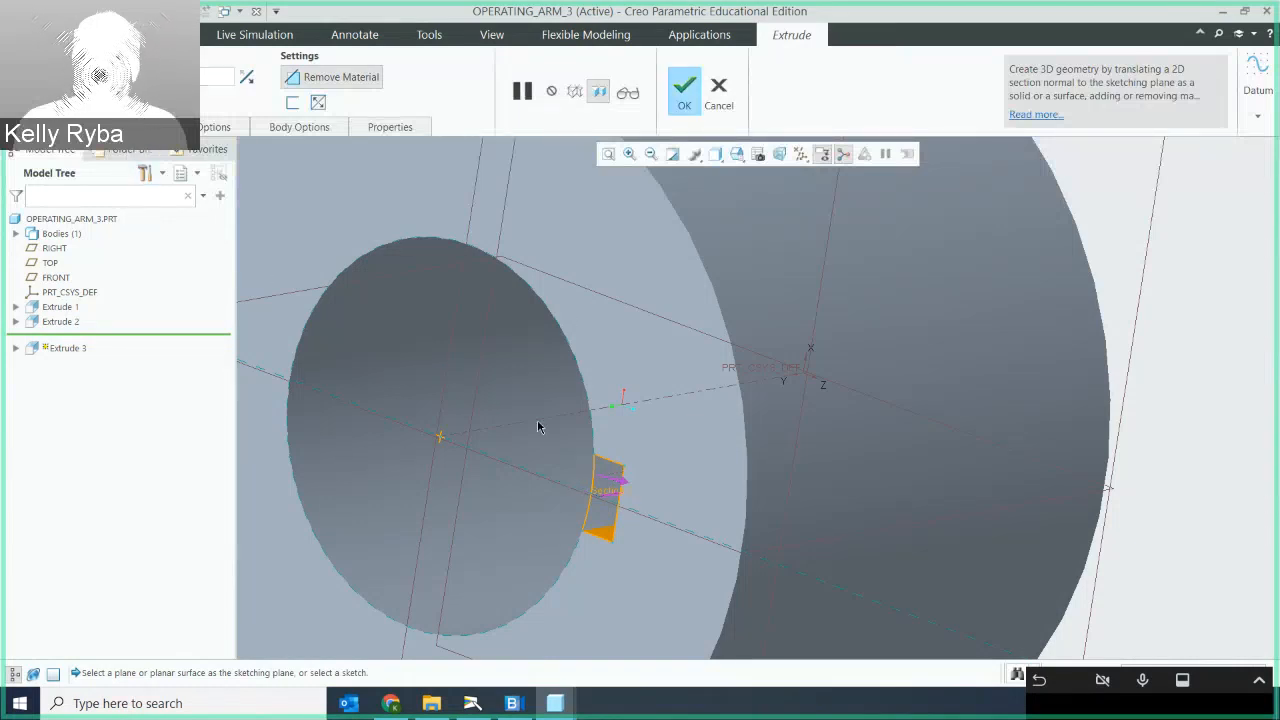
mouse_move(620, 453)
middle_down()
mouse_move(646, 420)
mouse_move(697, 432)
mouse_move(697, 446)
mouse_move(689, 191)
middle_up()
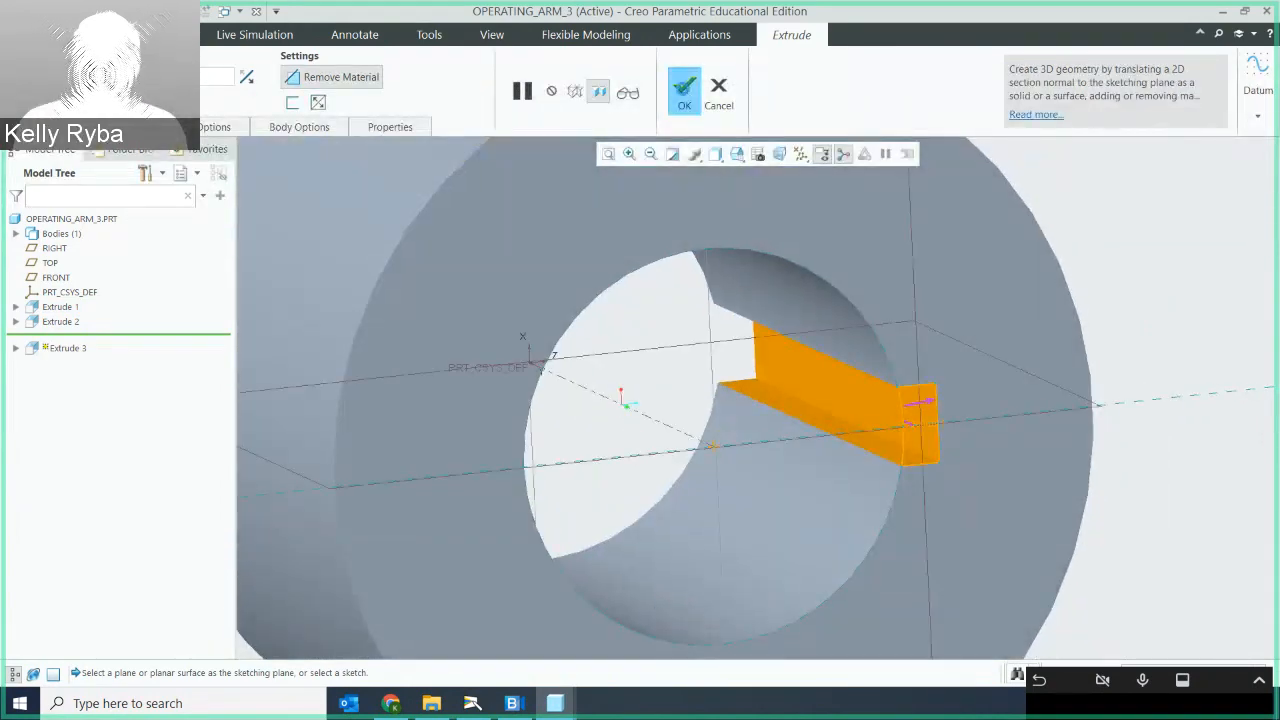
click(684, 88)
middle_drag(797, 340, 760, 343)
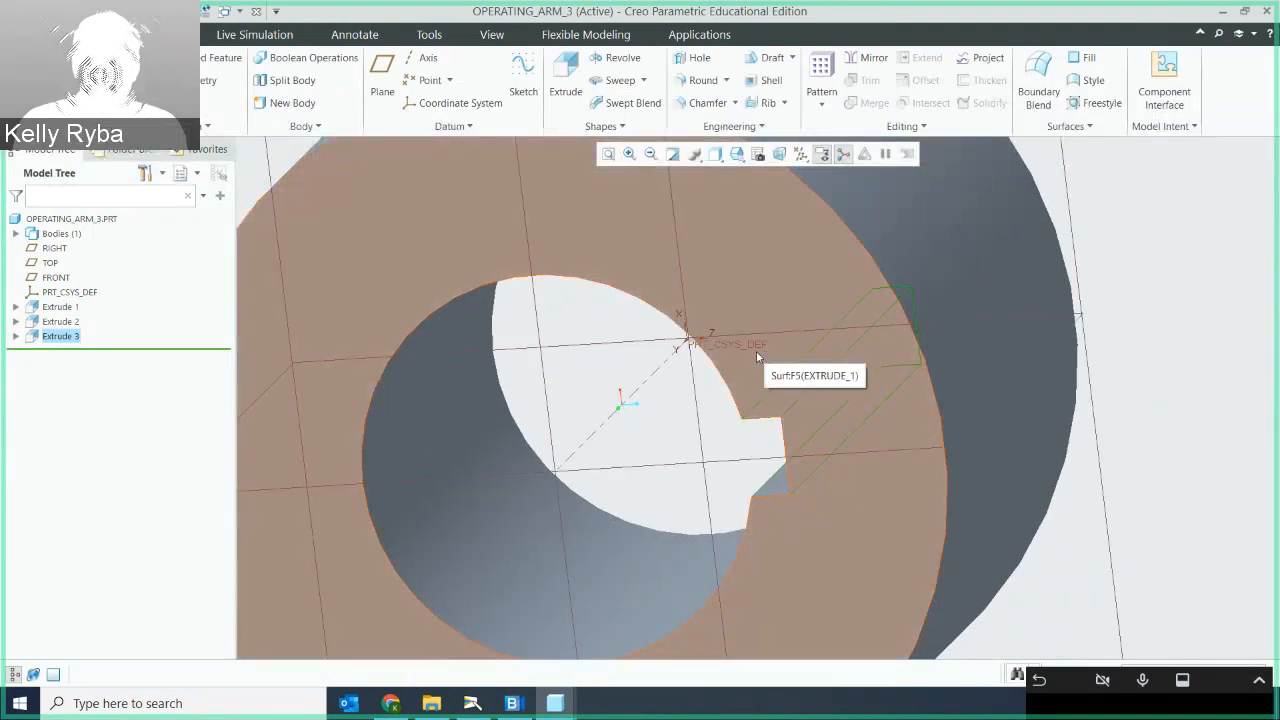
scroll(760, 358, down, 2)
middle_drag(791, 380, 844, 360)
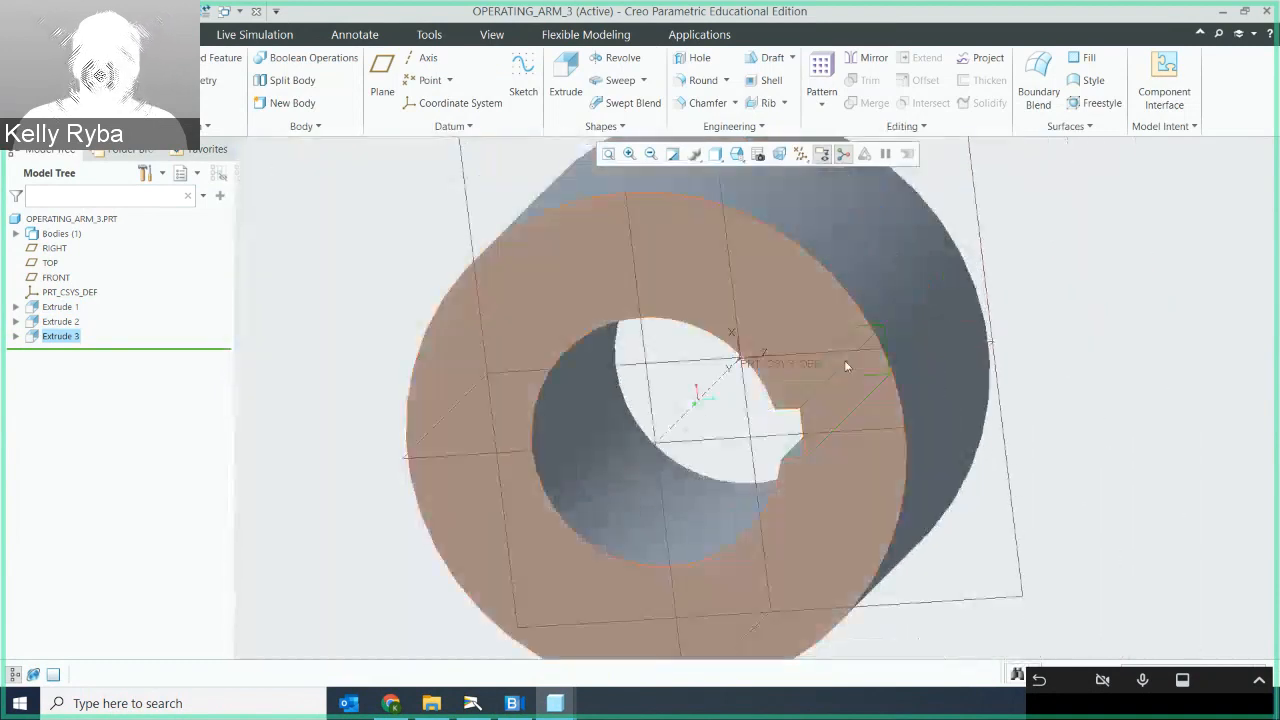
click(801, 154)
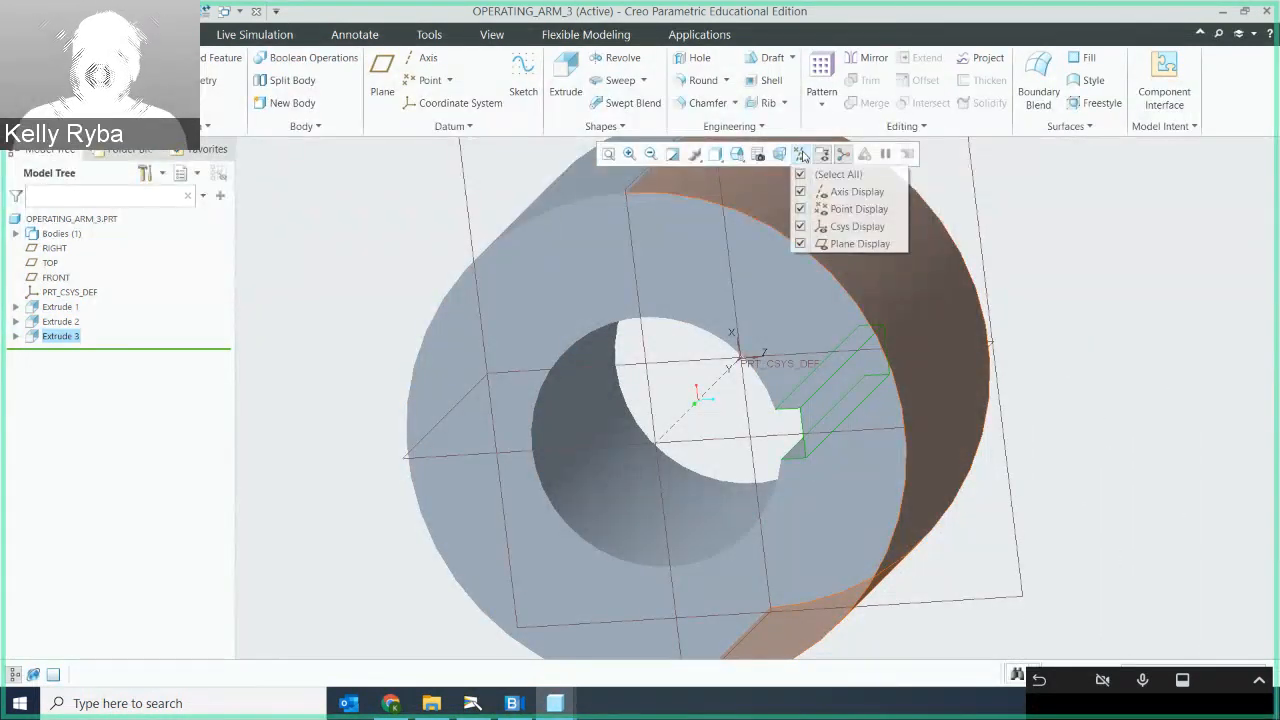
click(483, 164)
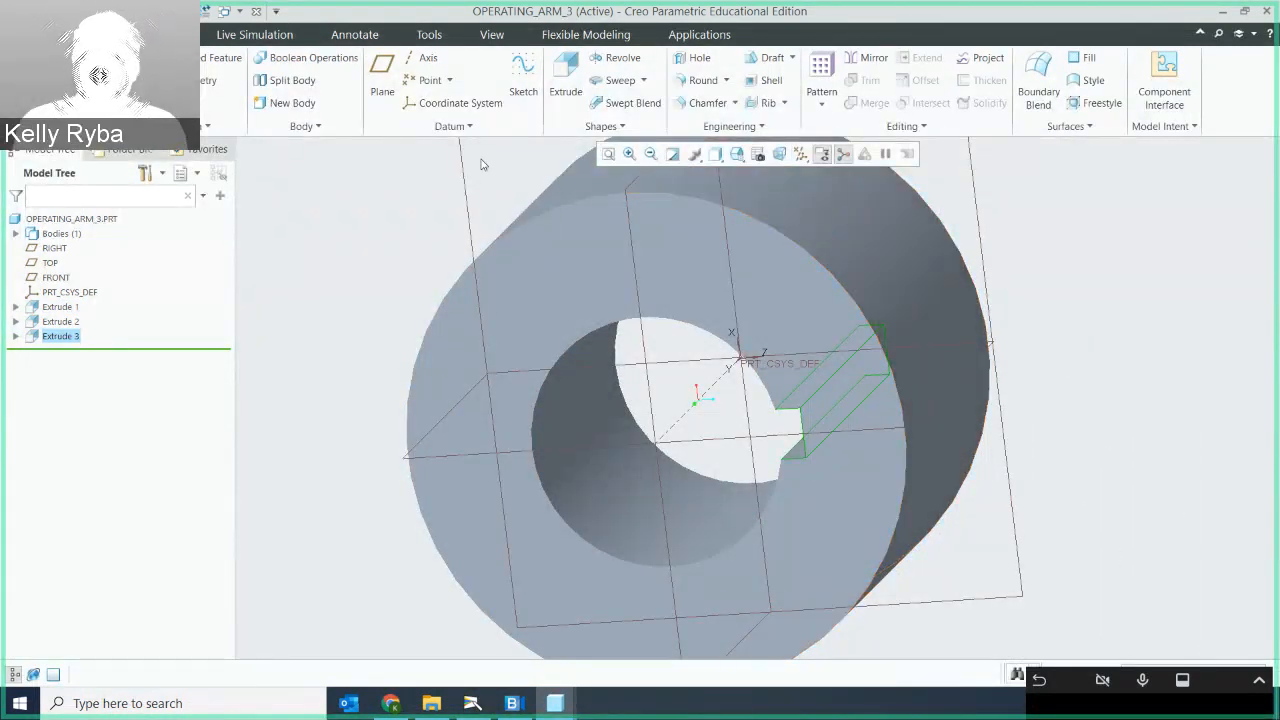
Step: Start a new extrusion and open its sketch on the TOP datum plane, with the RIGHT plane as reference oriented to the top
middle_drag(481, 164, 955, 311)
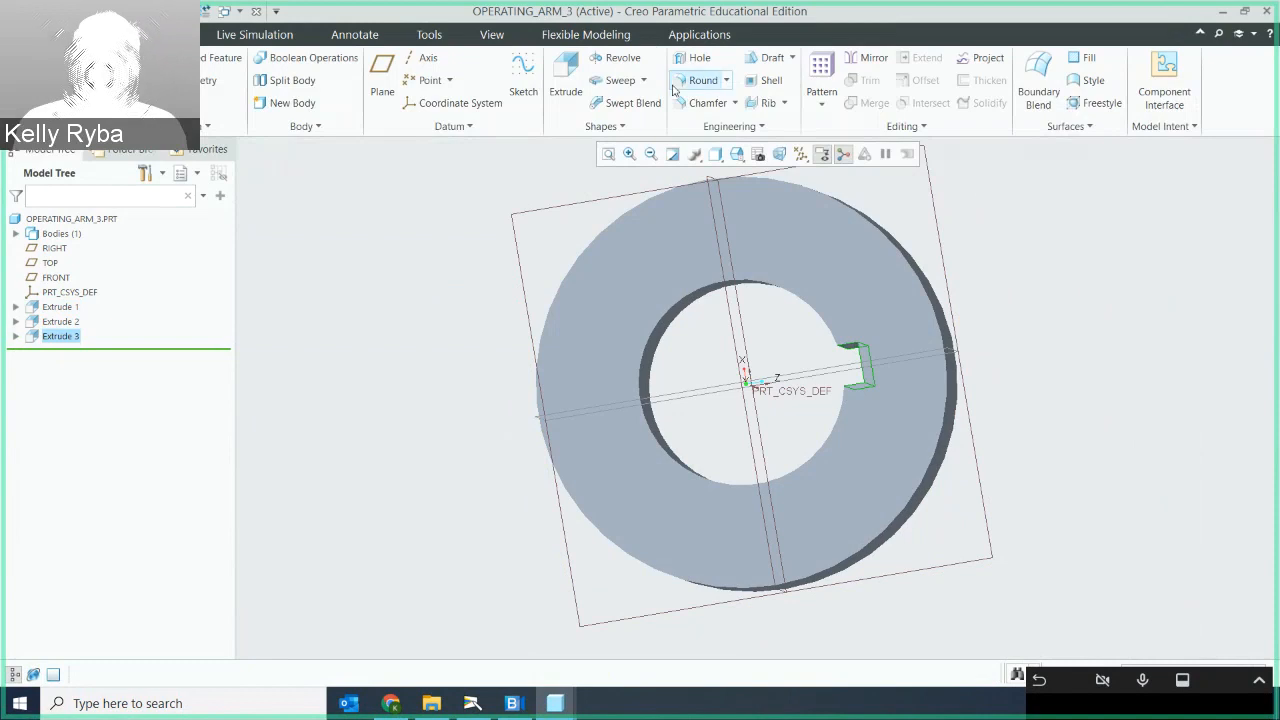
click(567, 86)
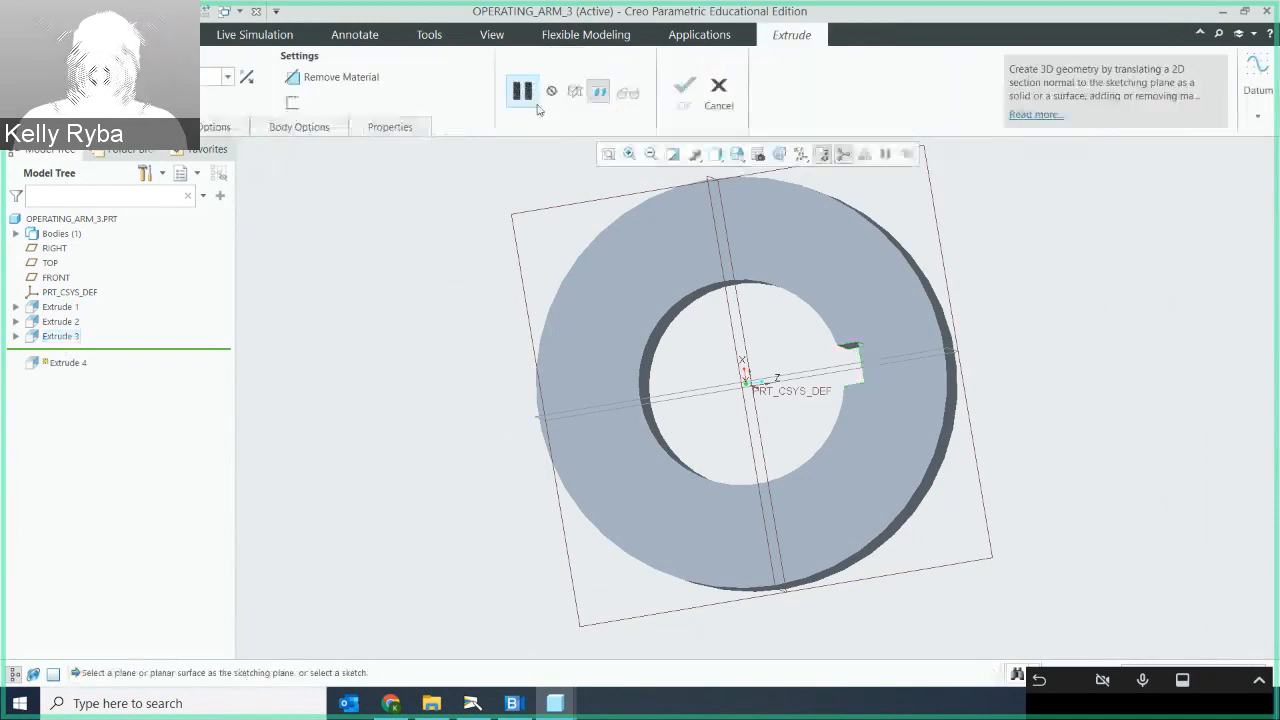
click(133, 127)
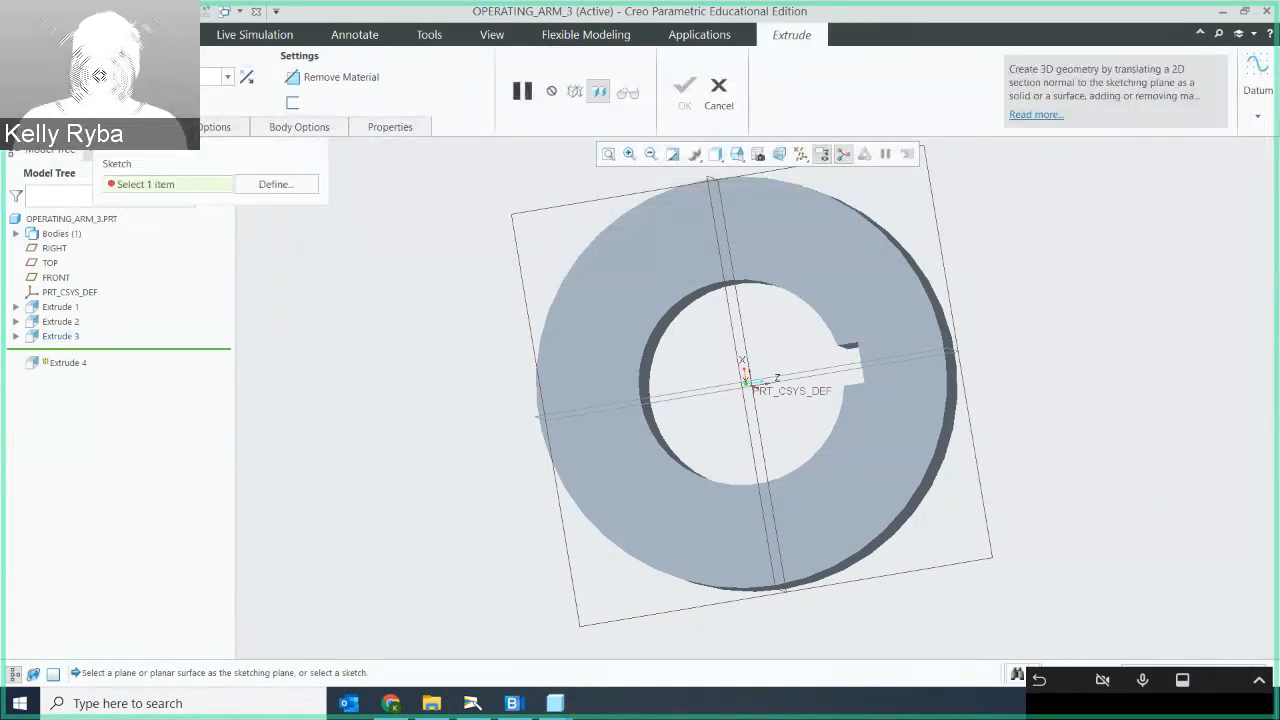
click(300, 185)
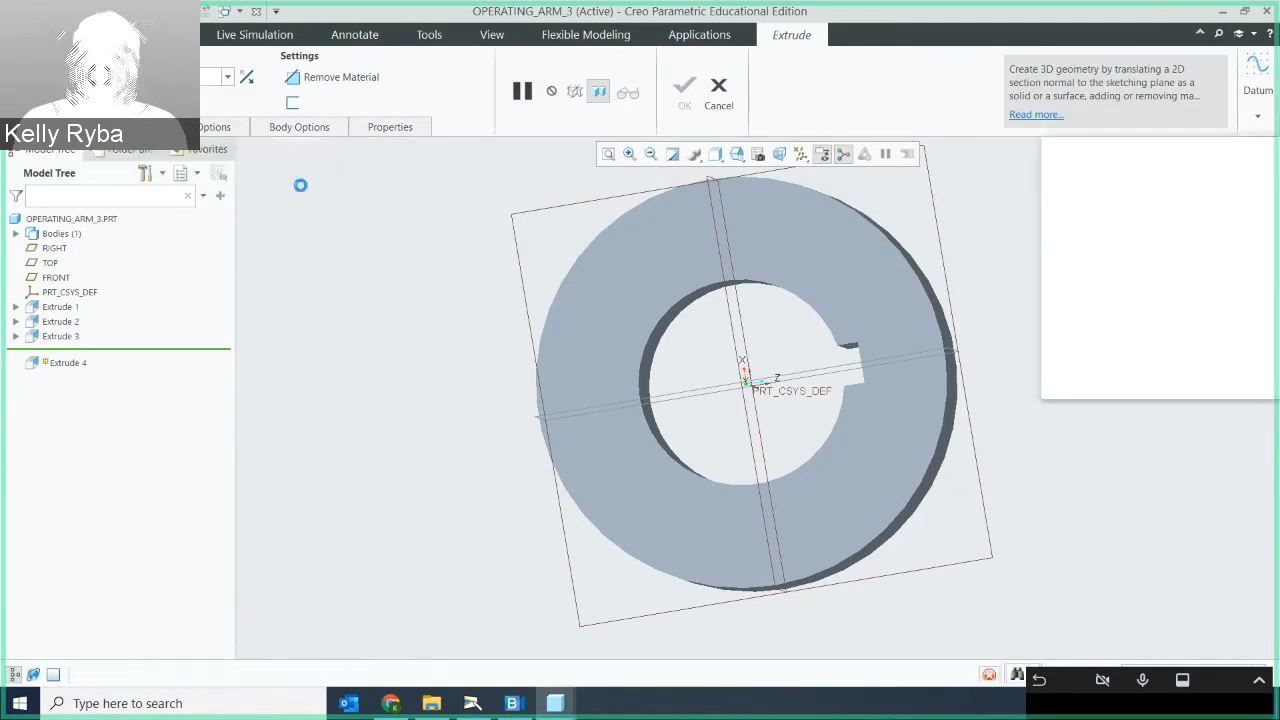
click(929, 202)
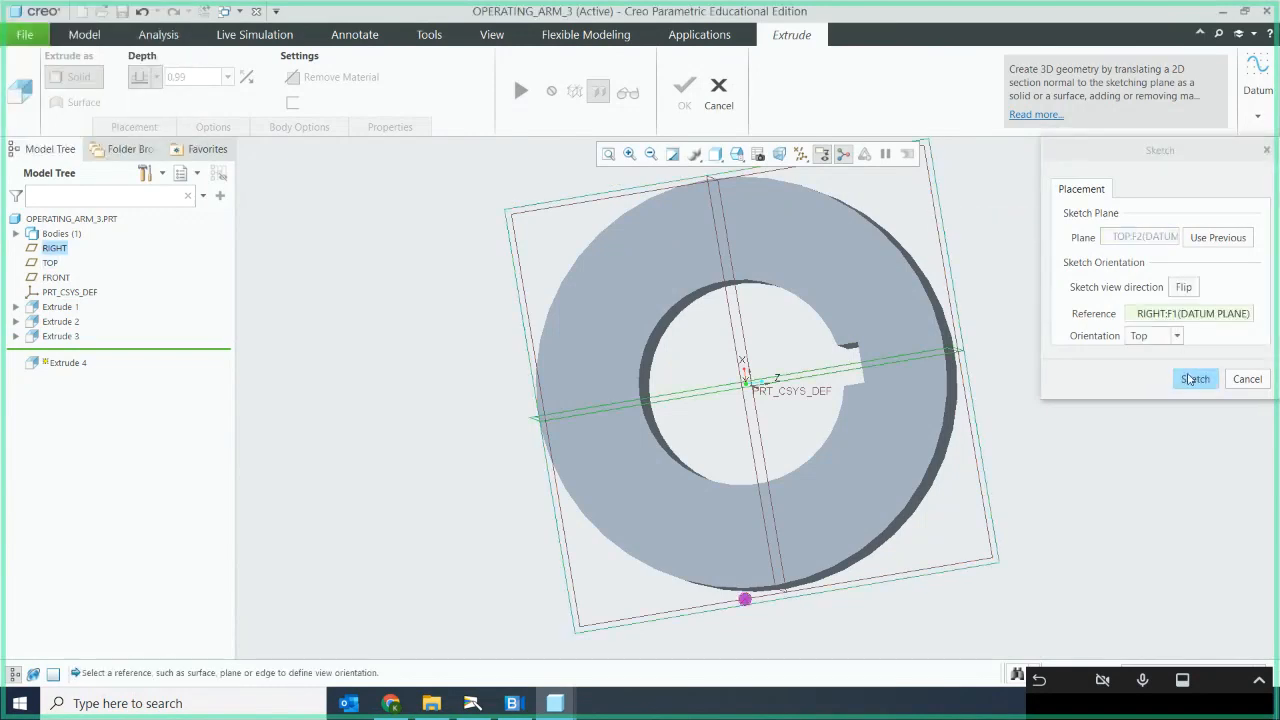
click(1193, 378)
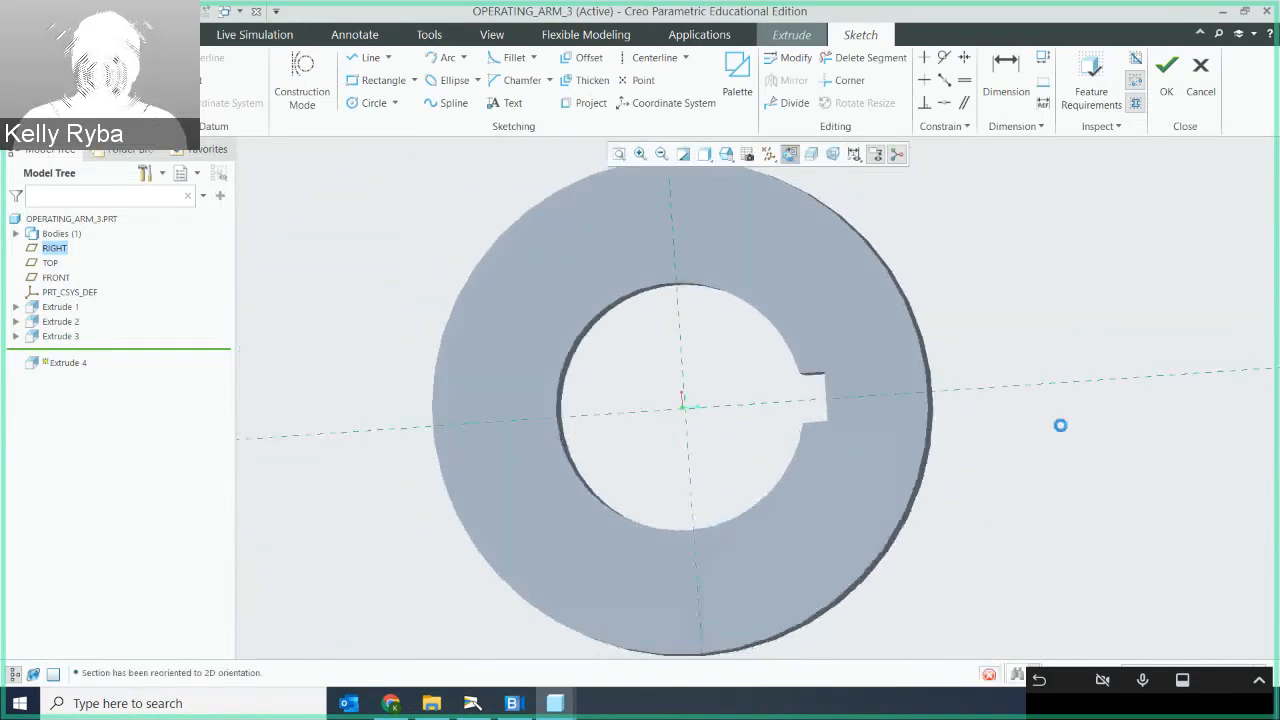
Step: Sketch a circle centred on the horizontal reference about 3.22 beyond the cylinder's axis on the keyway side, and set its diameter to 2
scroll(1105, 343, down, 2)
scroll(1103, 342, up, 3)
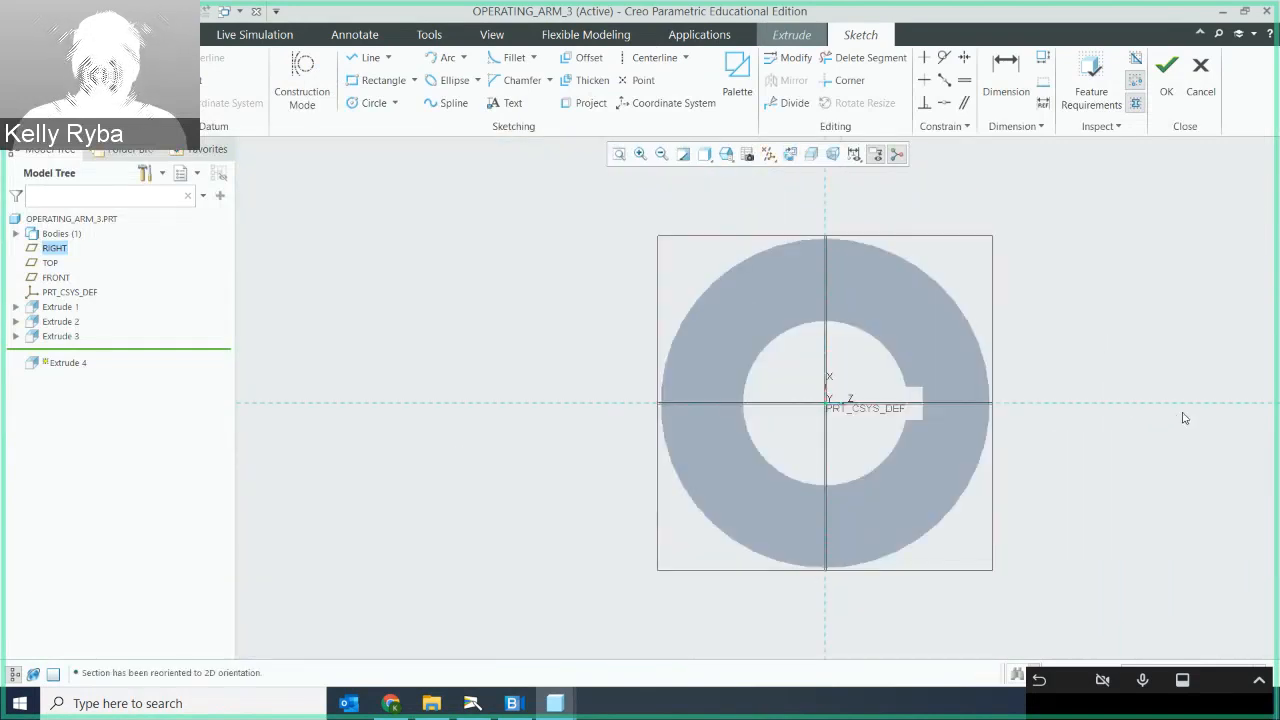
scroll(1184, 418, up, 2)
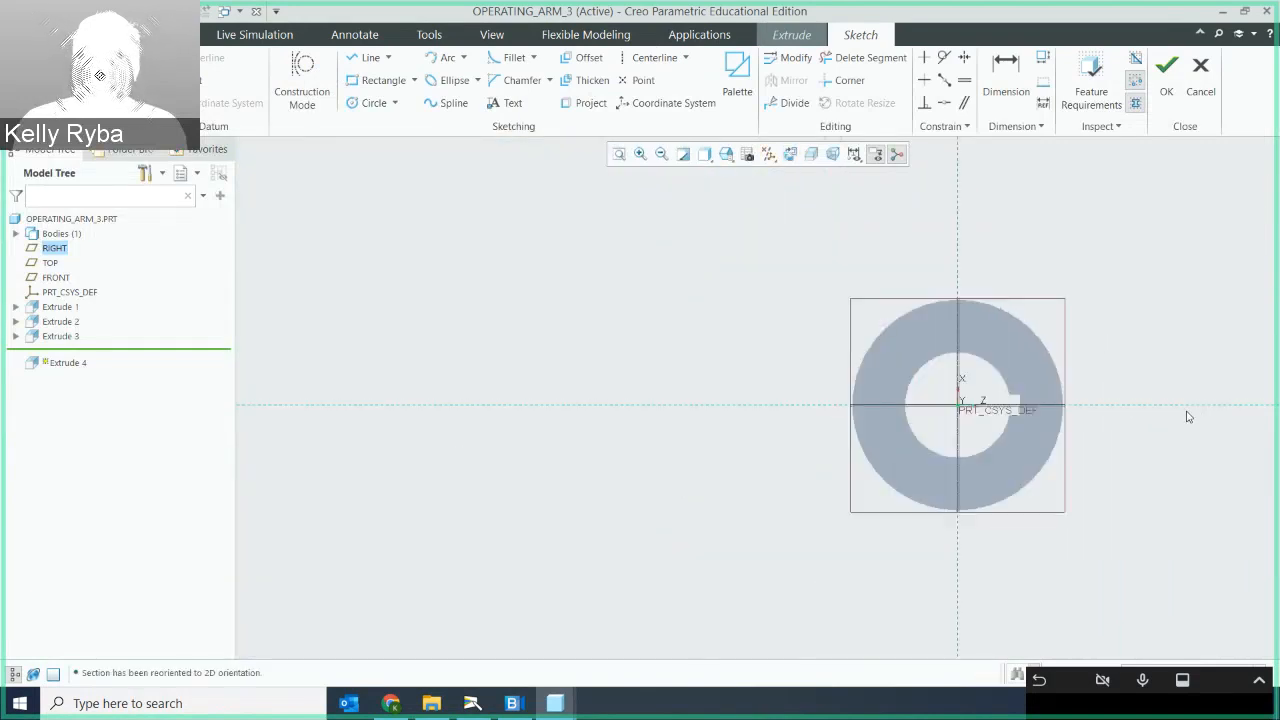
click(355, 105)
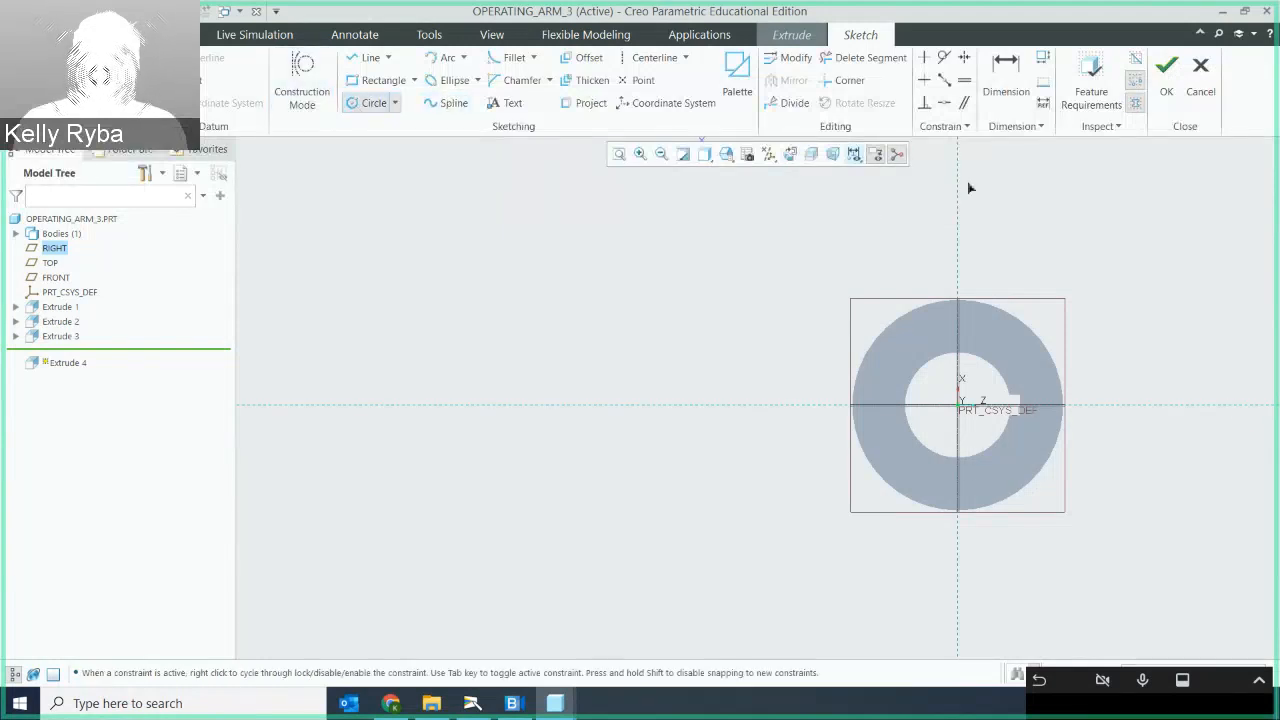
click(1228, 405)
click(1229, 334)
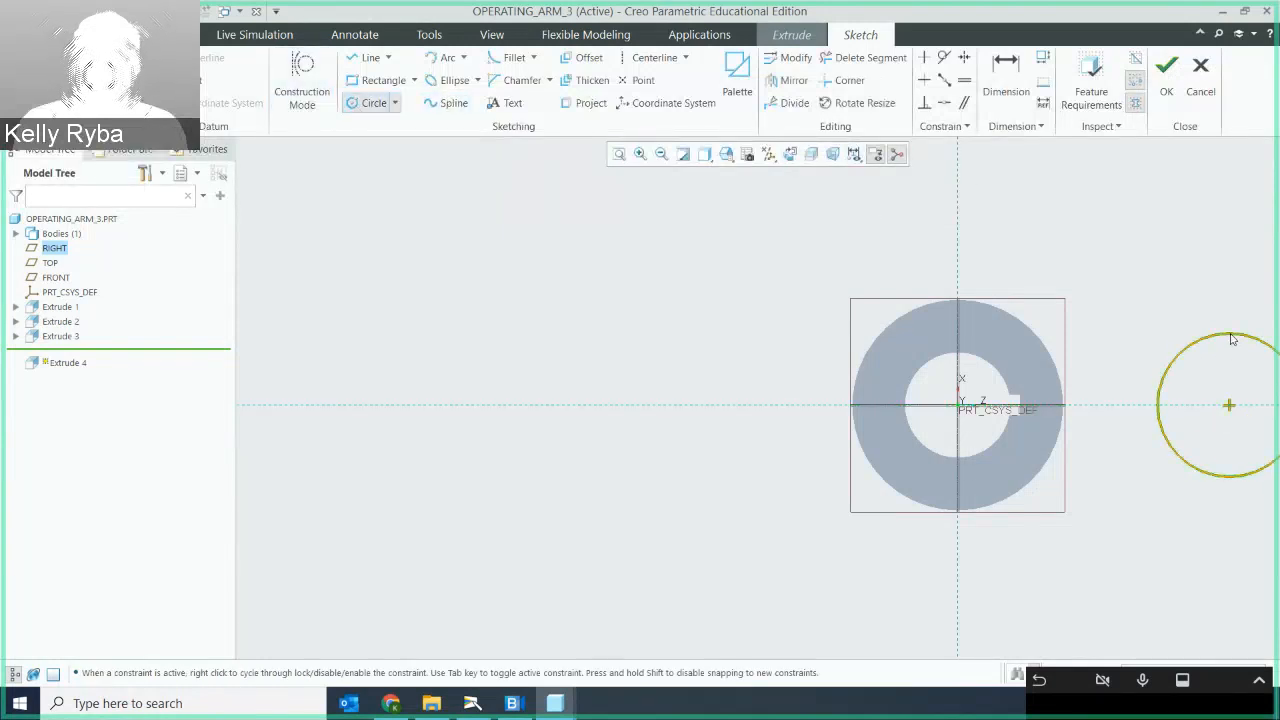
middle_click(1171, 310)
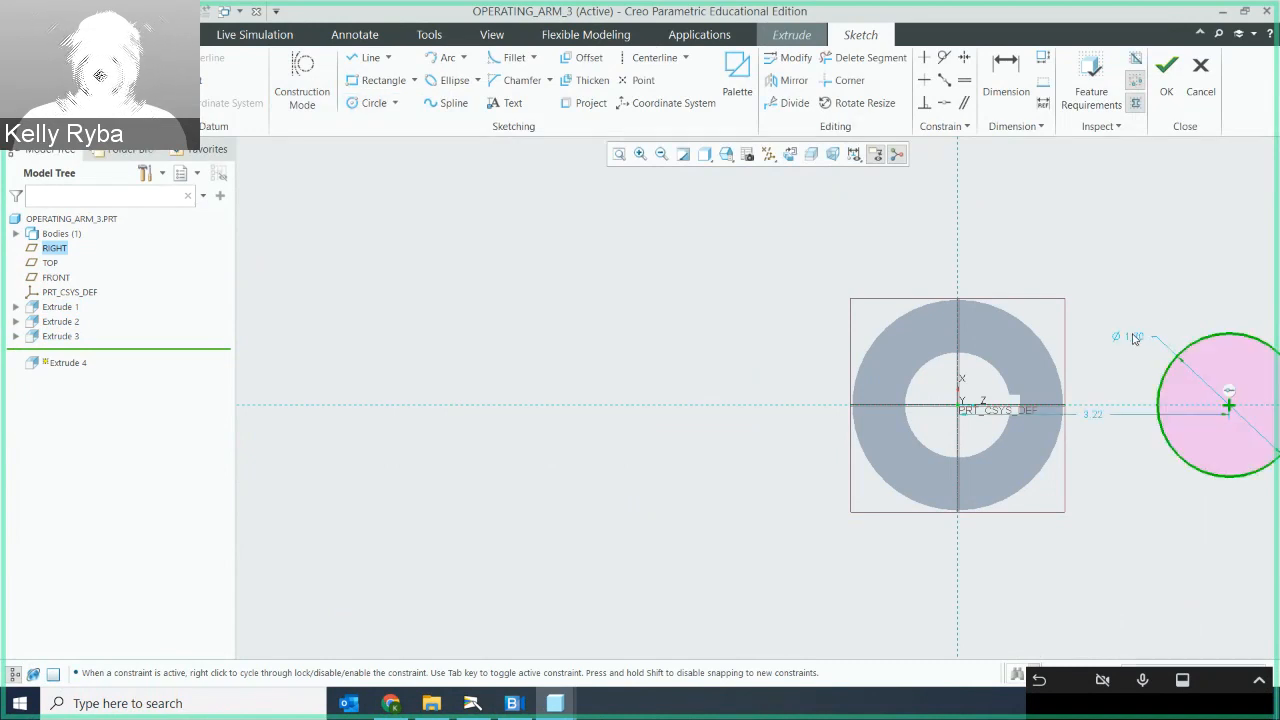
double_click(1134, 340)
text(2)
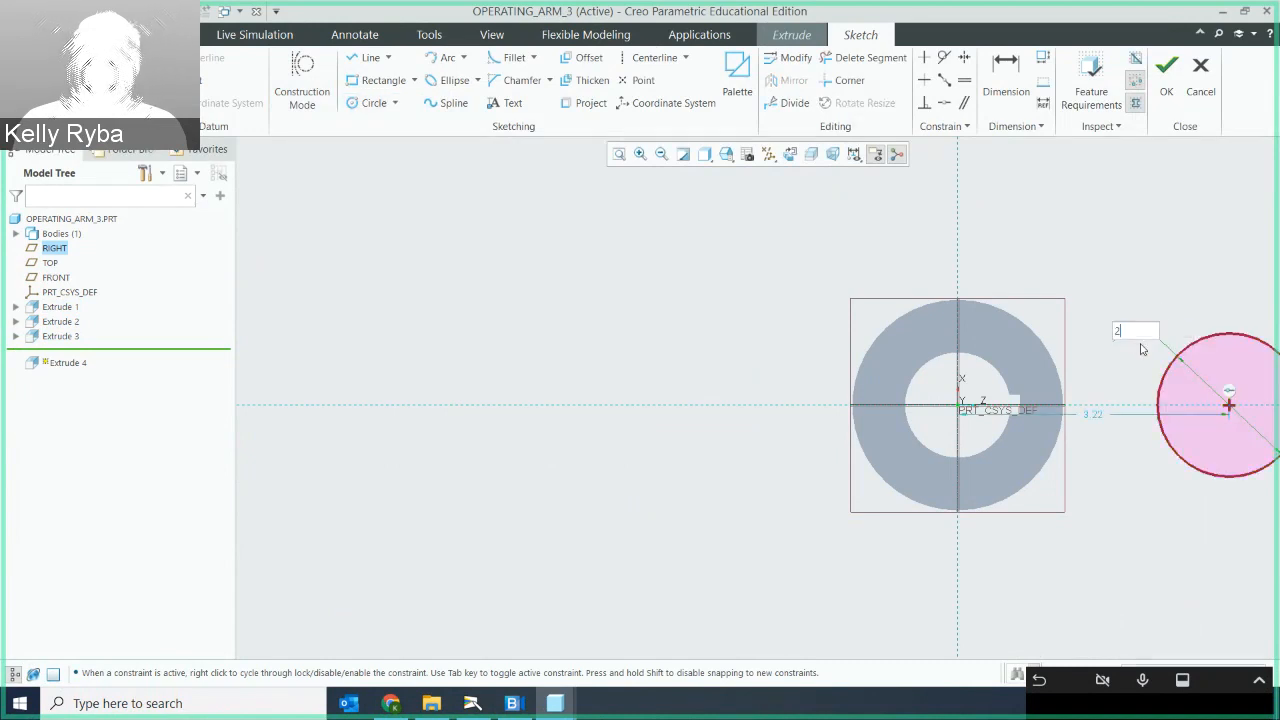
key(Return)
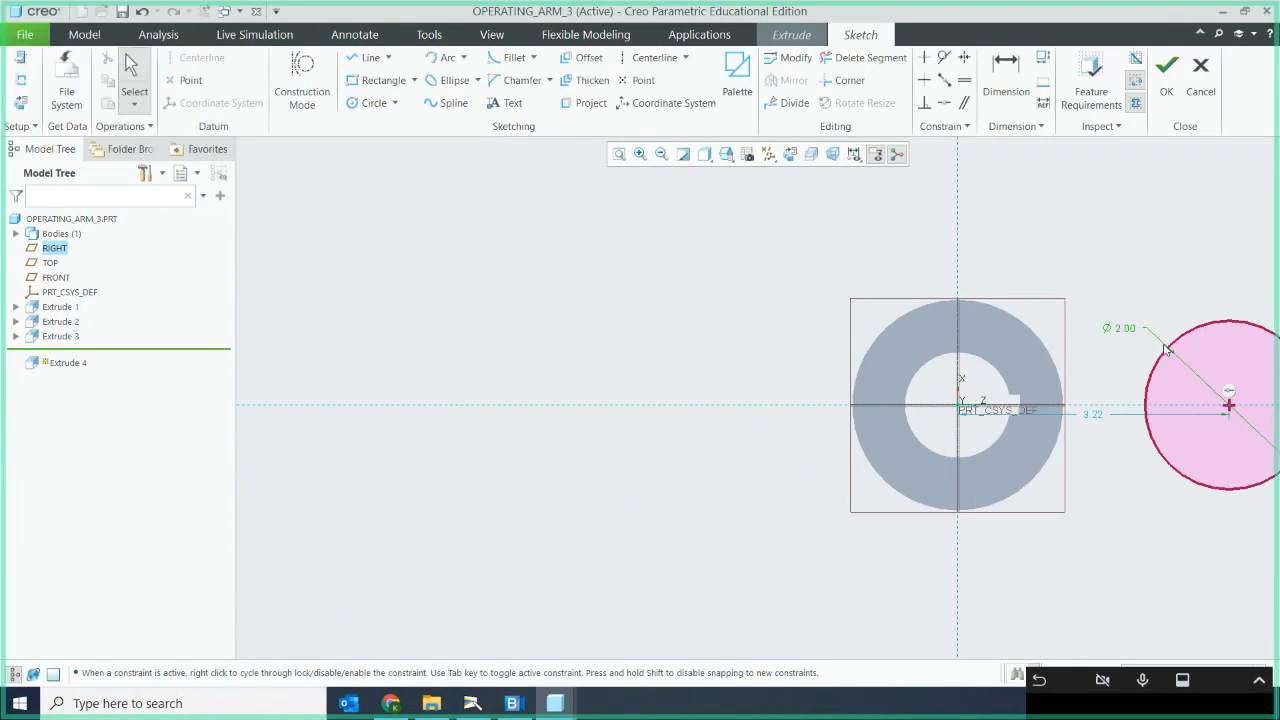
Step: Fit the sketch in view and move the centre-distance dimension below the cylinder and the circle
click(620, 154)
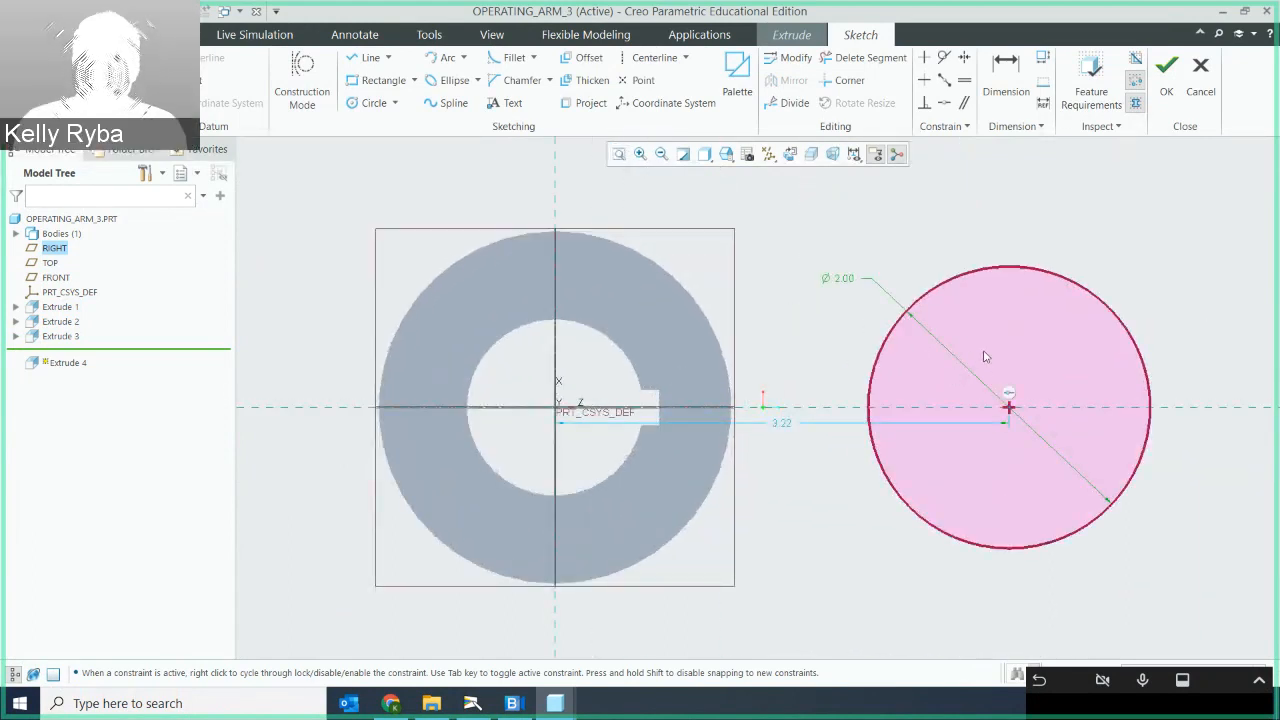
click(783, 430)
drag(783, 430, 783, 625)
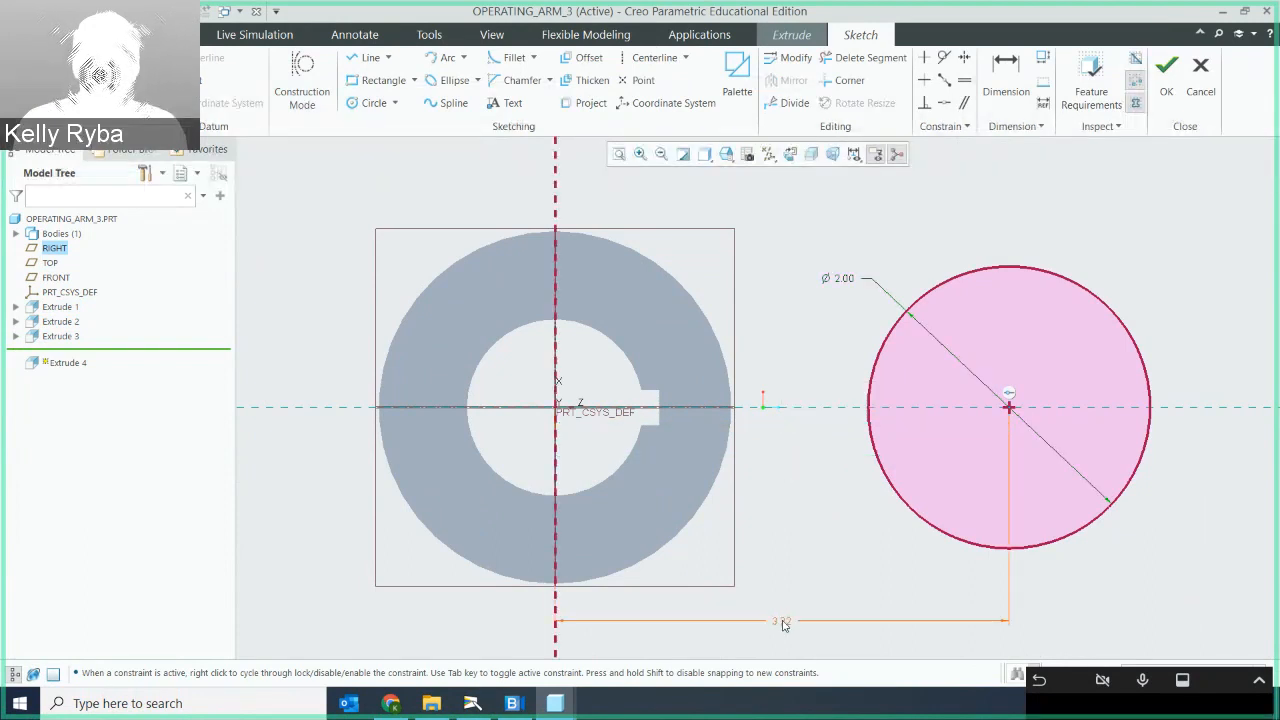
Step: Check the Figure 4-87 drawing in the document camera window and set the distance from the cylinder's axis to the circle's centre to 3.75
click(472, 704)
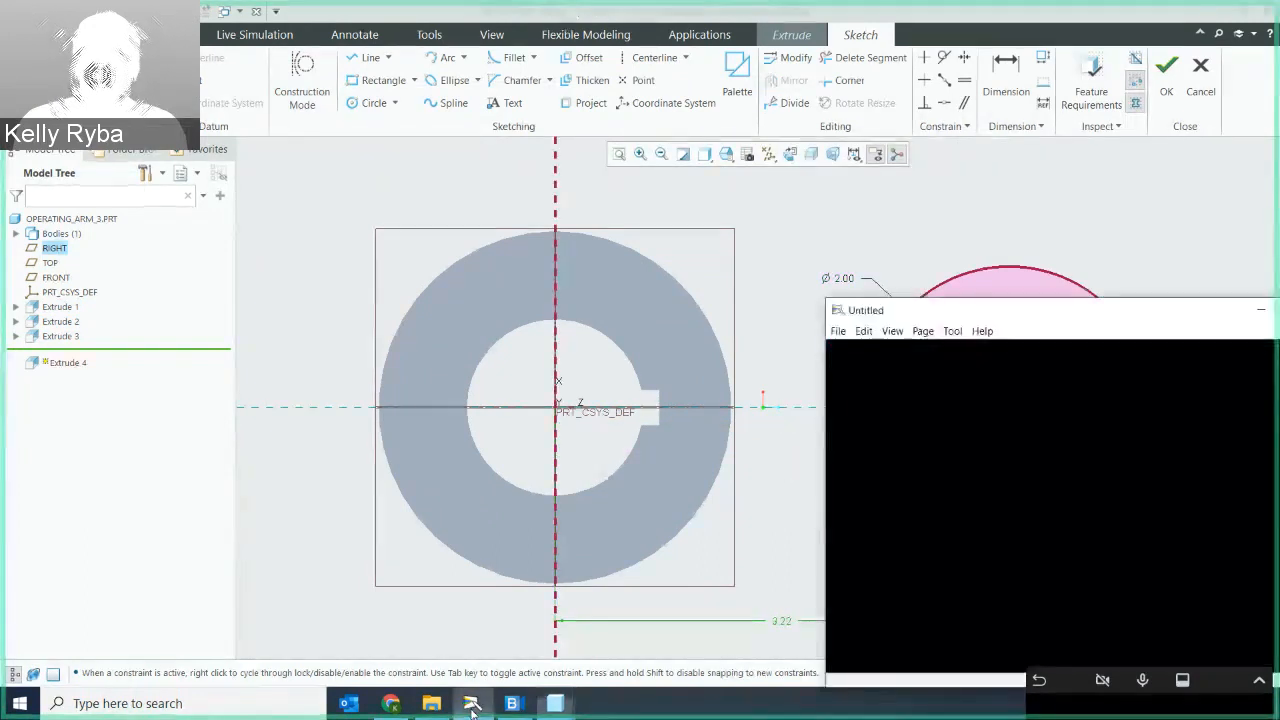
click(86, 673)
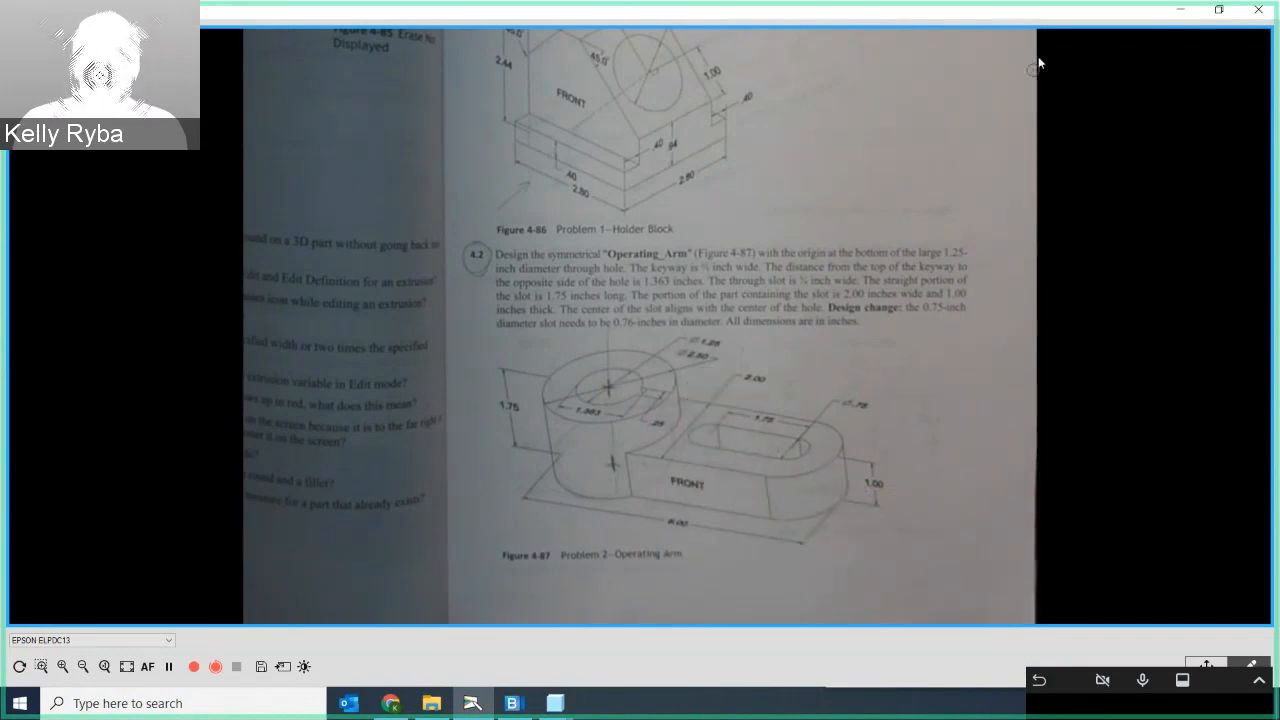
click(1180, 9)
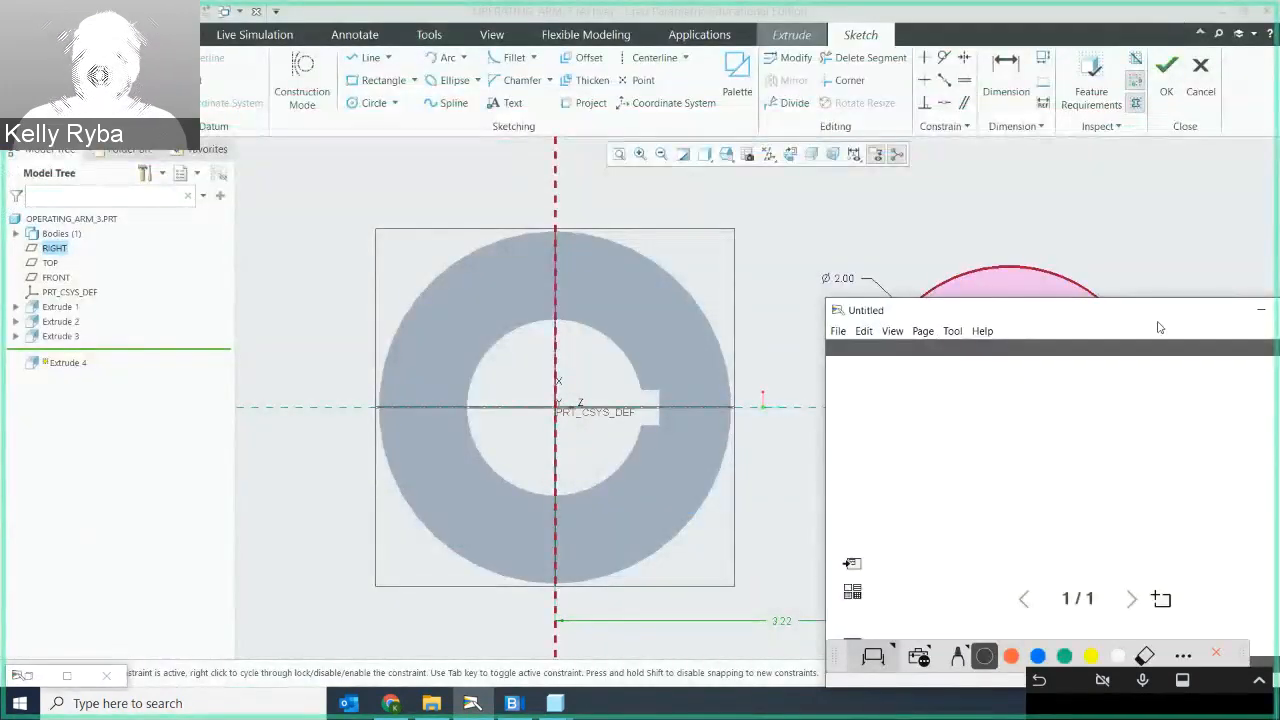
click(1261, 310)
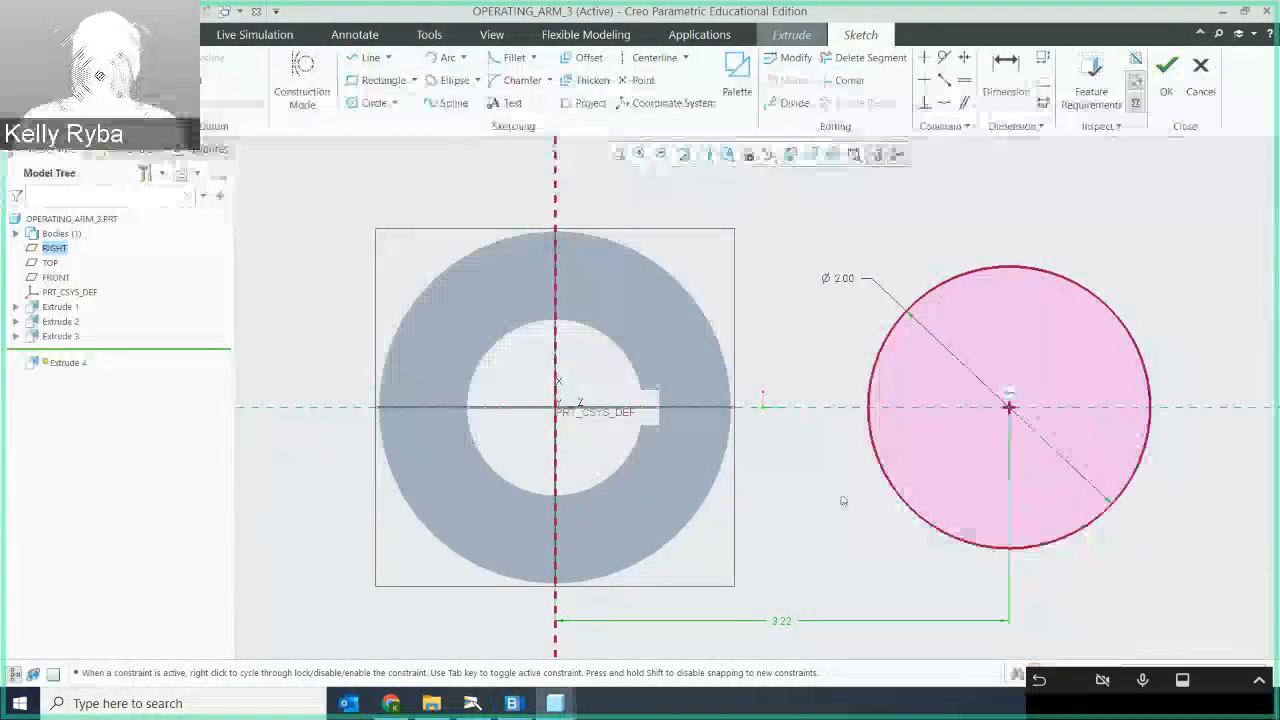
double_click(779, 622)
text(3.)
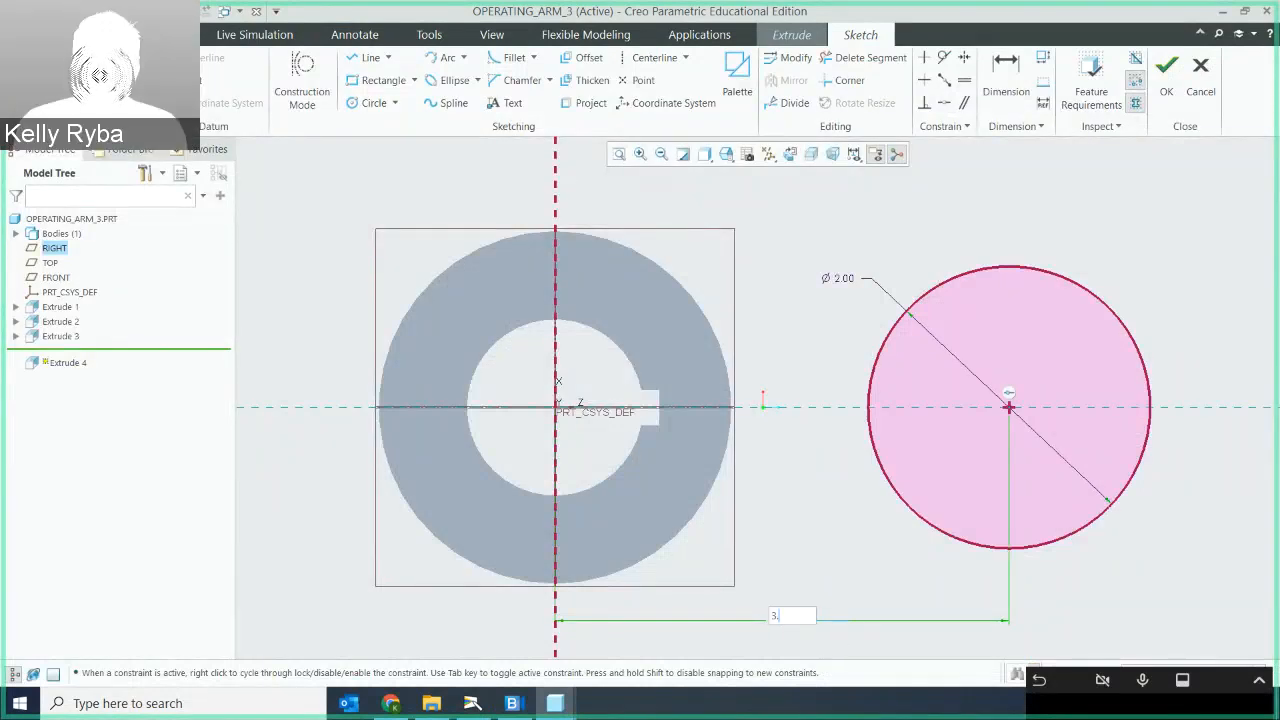
text(75)
key(Return)
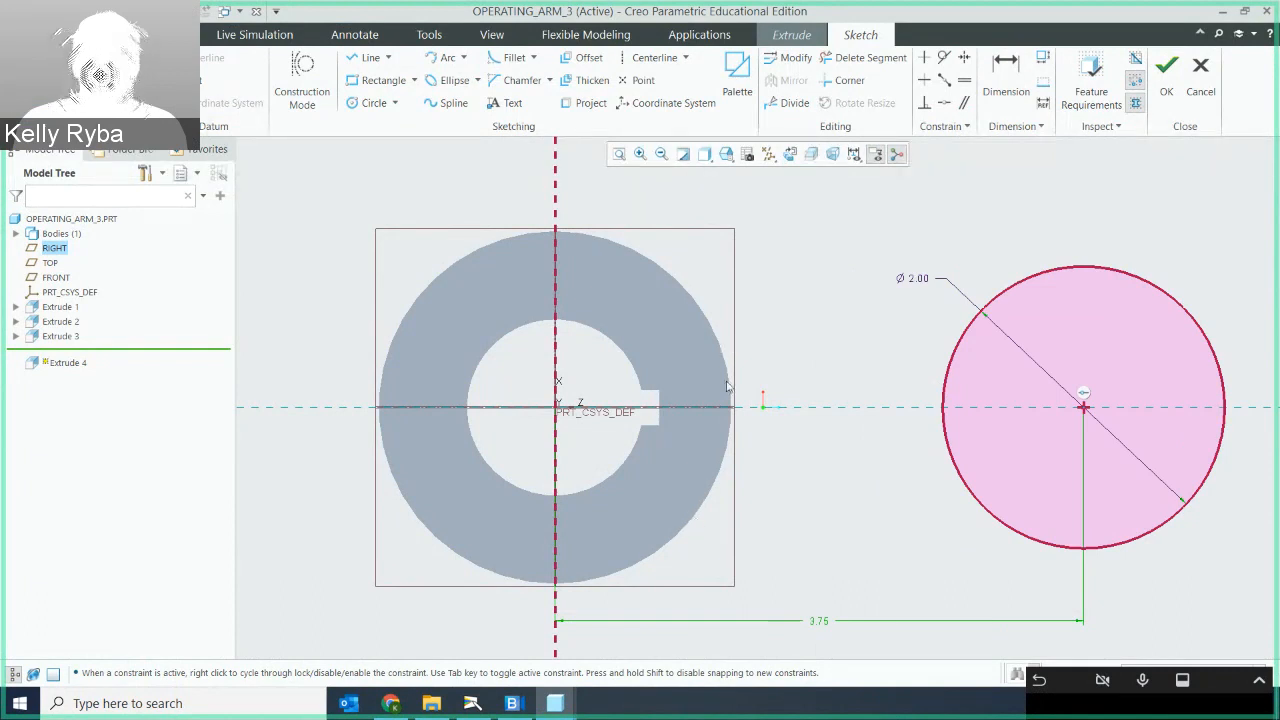
Step: Project the cylinder's outer circular edge into the sketch as single edges
click(589, 103)
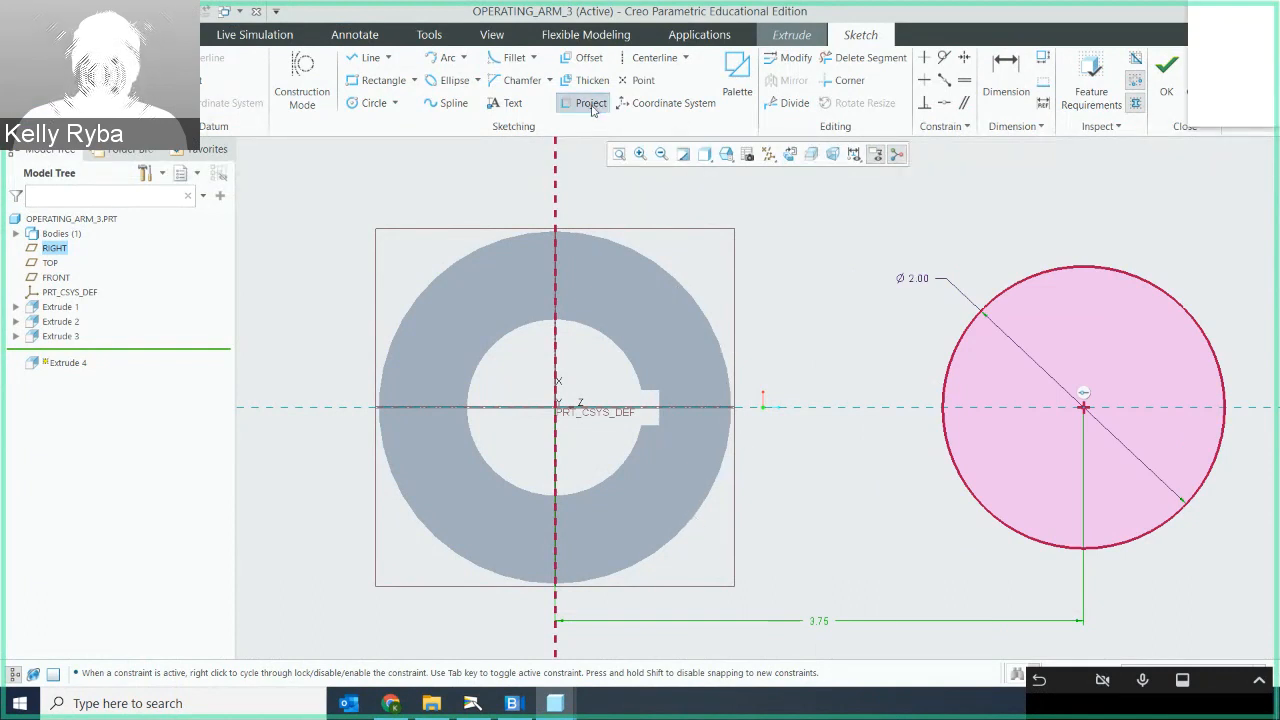
click(487, 253)
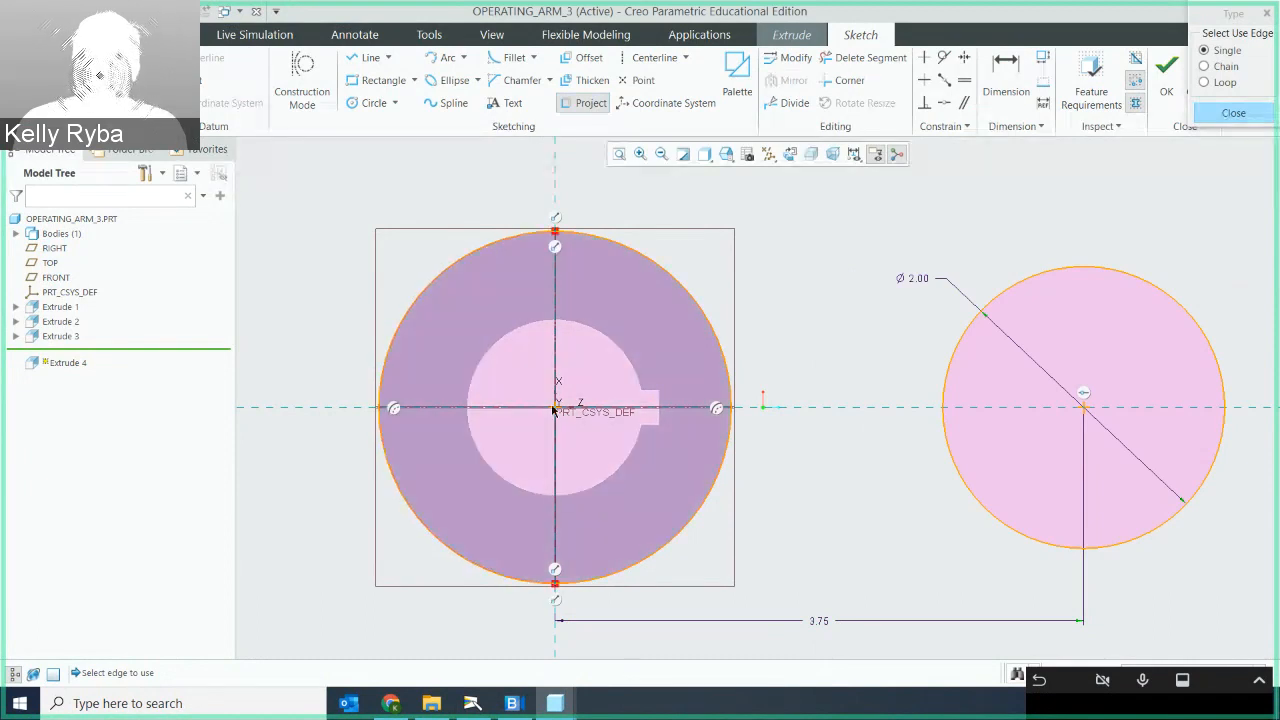
click(1222, 113)
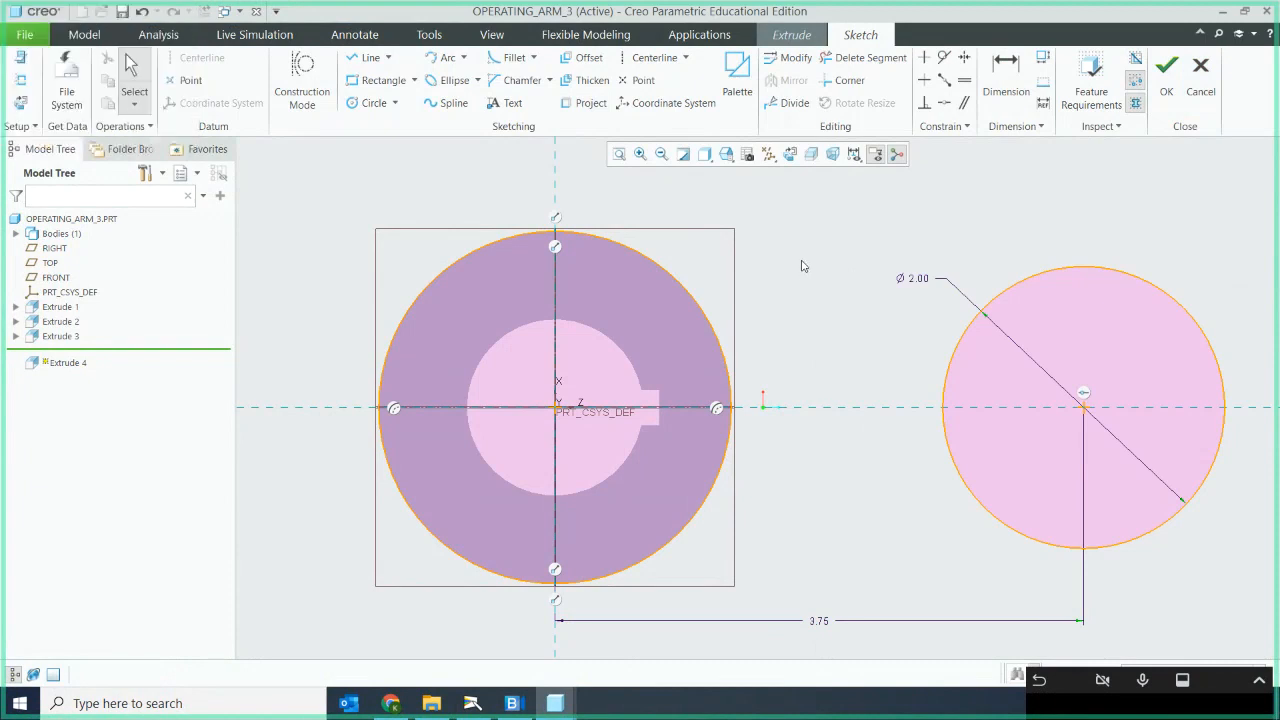
Step: Sketch a horizontal line about 3.43 long from the uppermost point of the 2.00 circle, tangent to it and ending inside the cylinder's outline
click(368, 57)
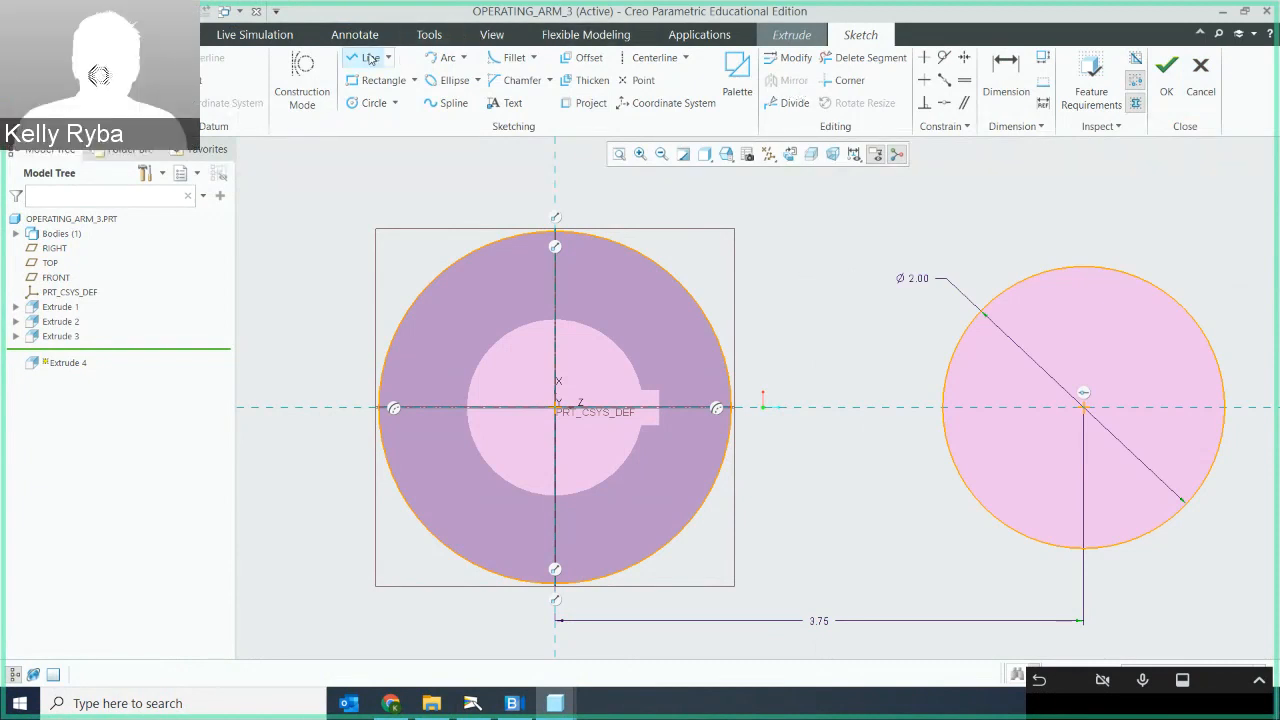
click(1090, 270)
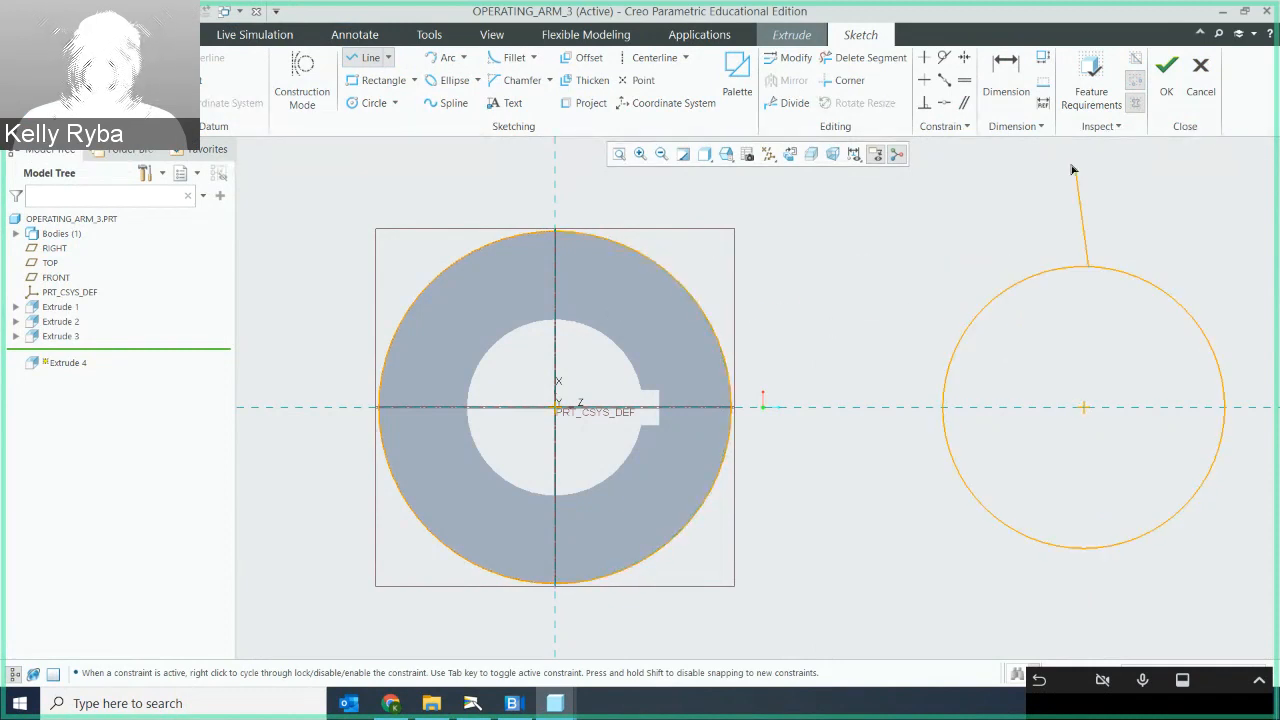
middle_click(967, 285)
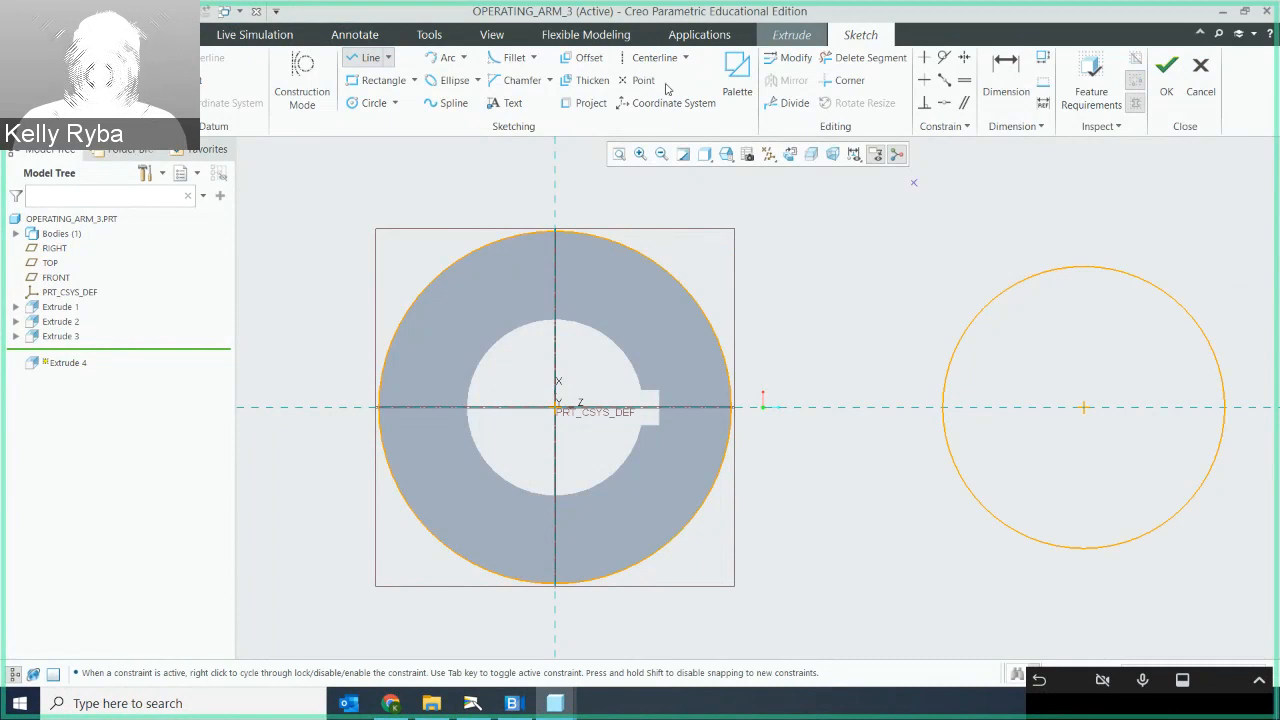
click(1083, 267)
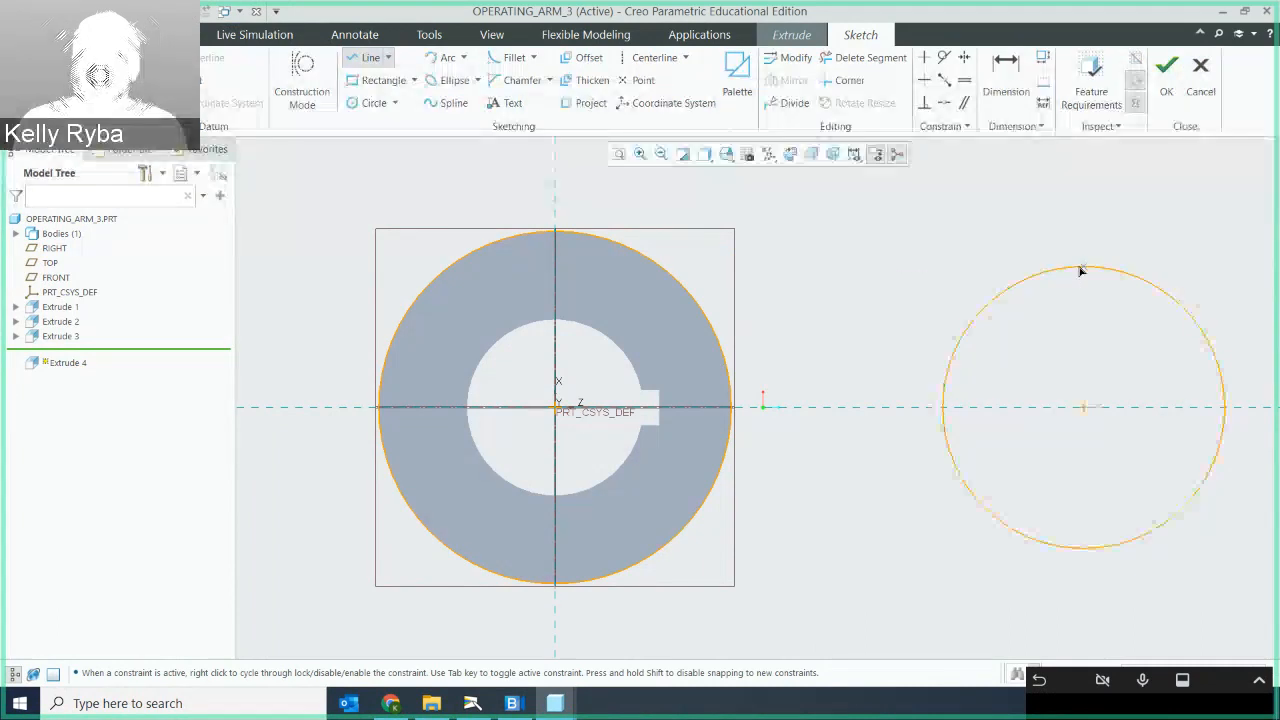
click(601, 279)
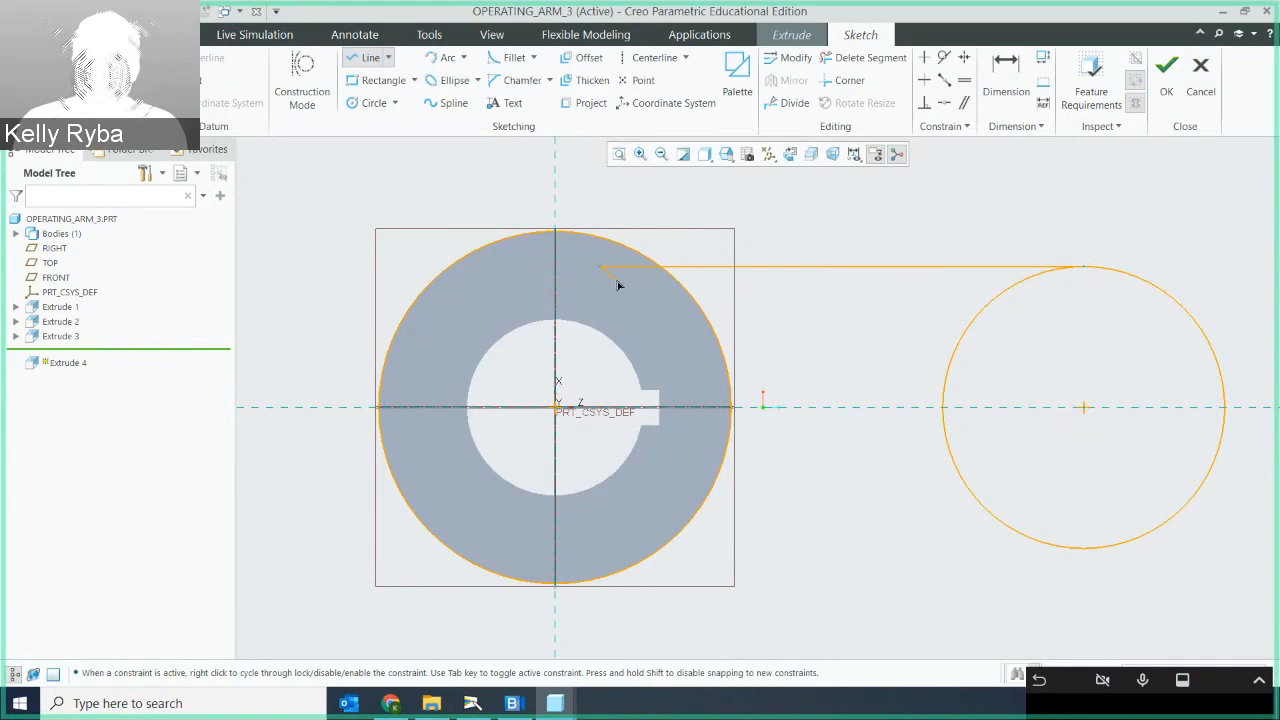
middle_click(620, 285)
middle_click(641, 307)
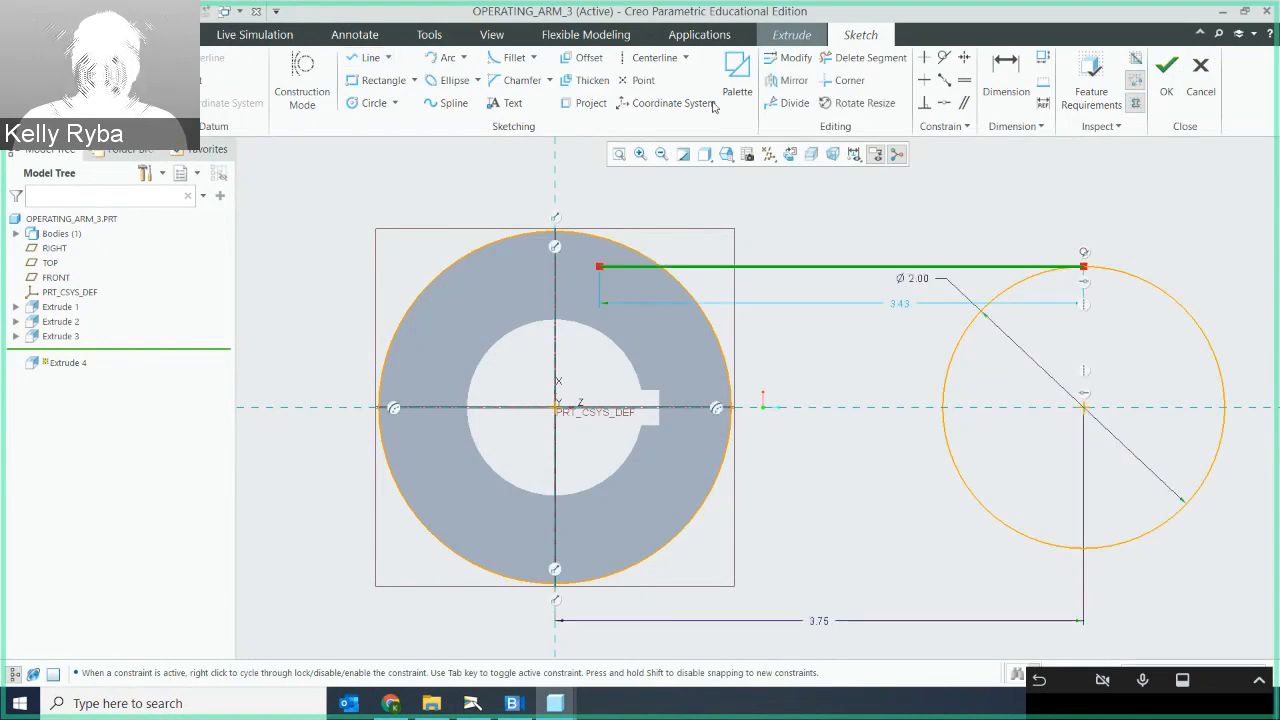
Step: Sketch a horizontal line about 3.50 long from the lowest point of the 2.00 circle, tangent to it and ending inside the cylinder's outline
click(371, 58)
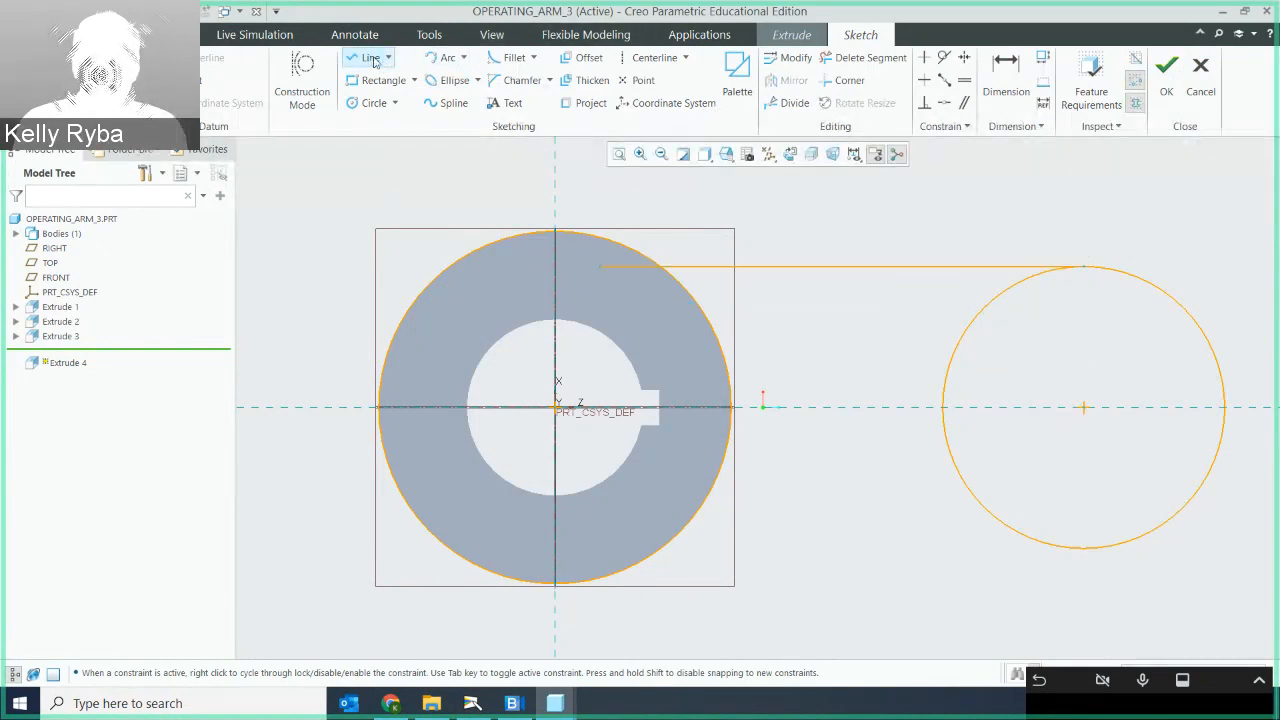
click(1088, 555)
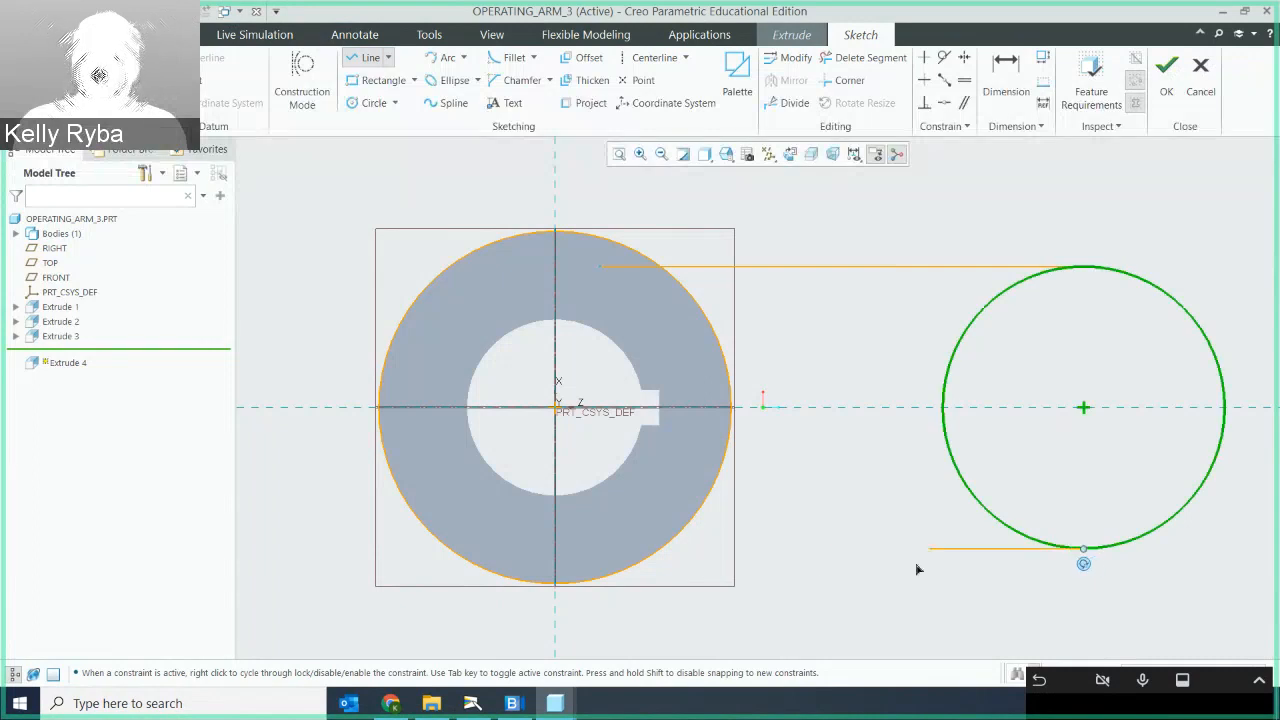
click(592, 553)
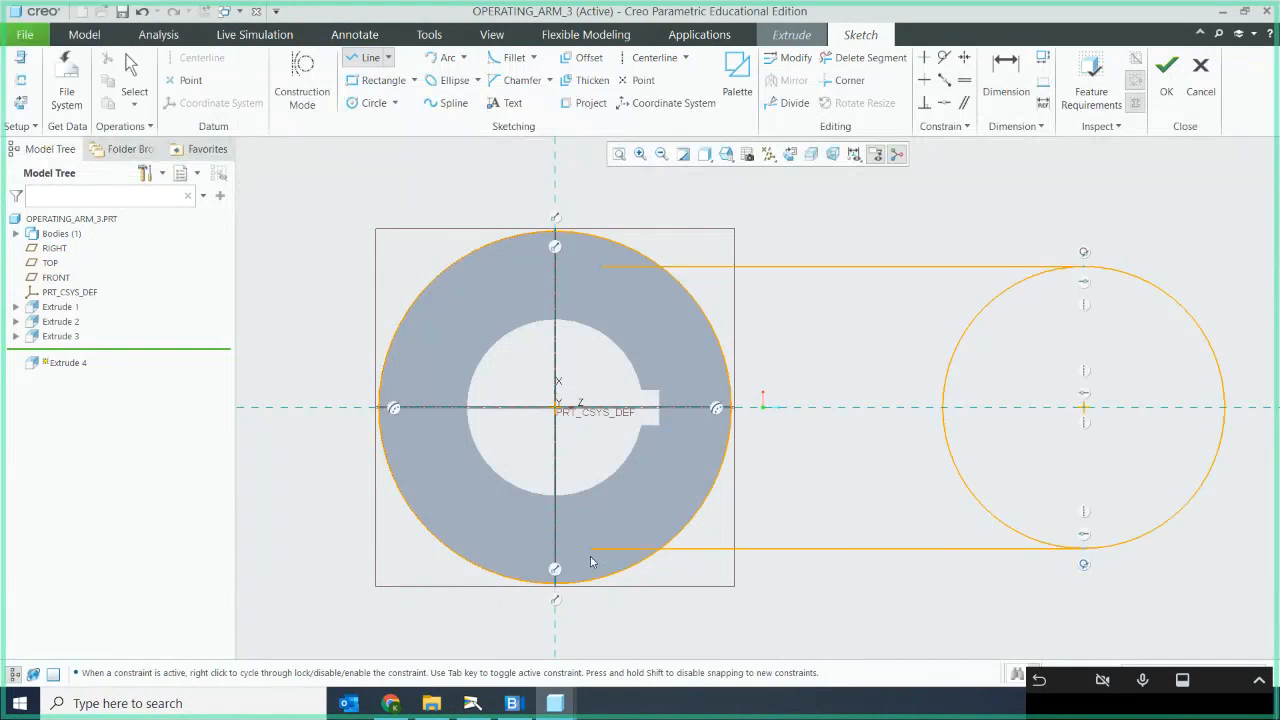
middle_click(846, 598)
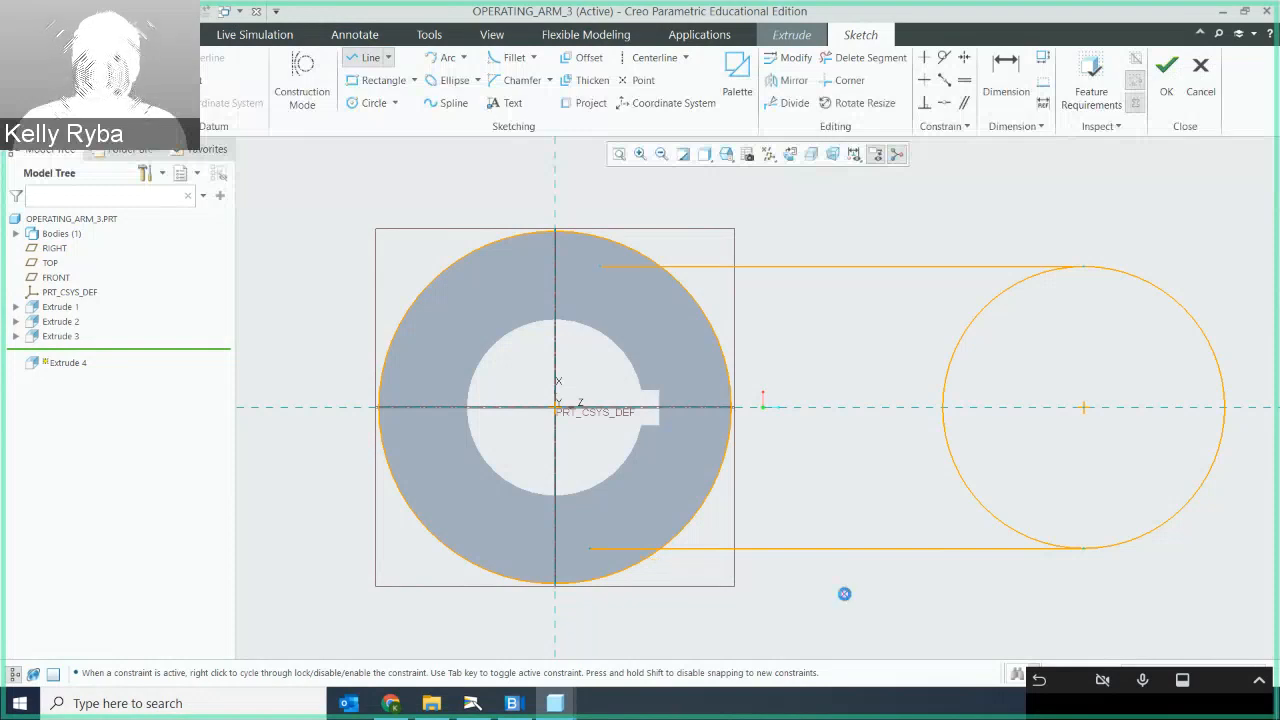
middle_click(846, 598)
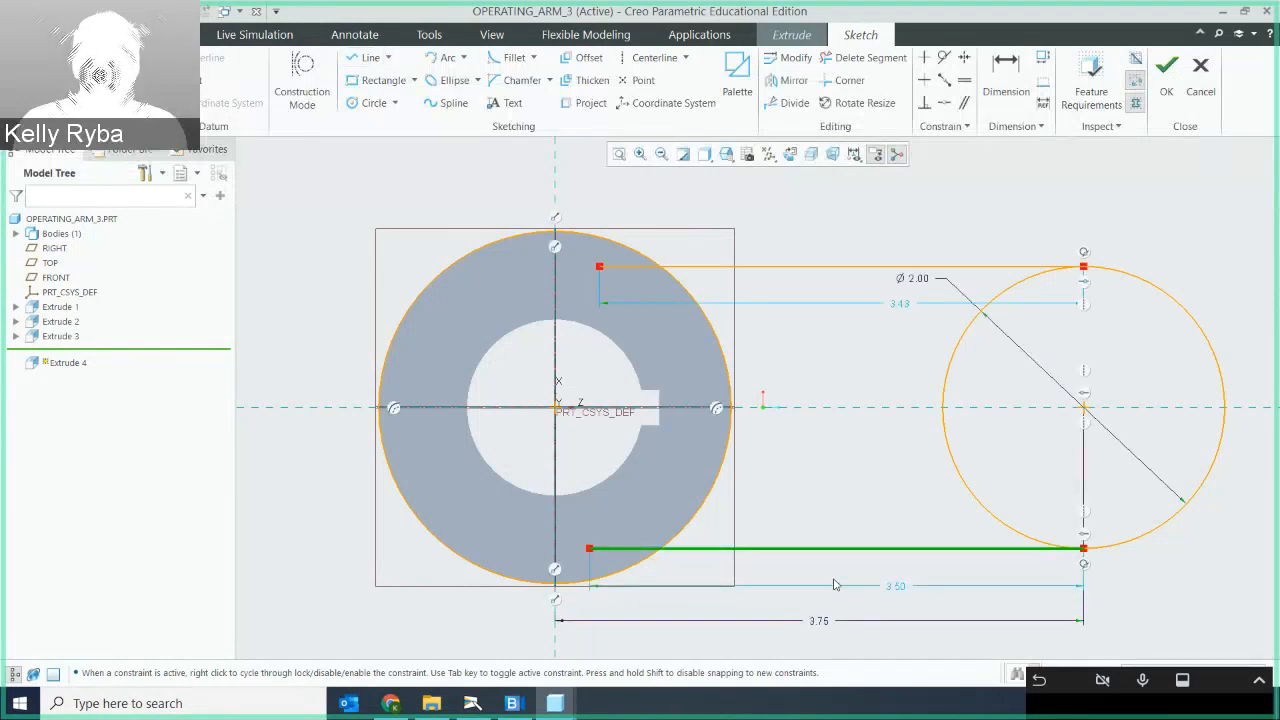
Step: Trim the cylinder's projected outer arc, the line ends inside it and the 2.00 circle's inner half, leaving one closed arm profile
click(874, 60)
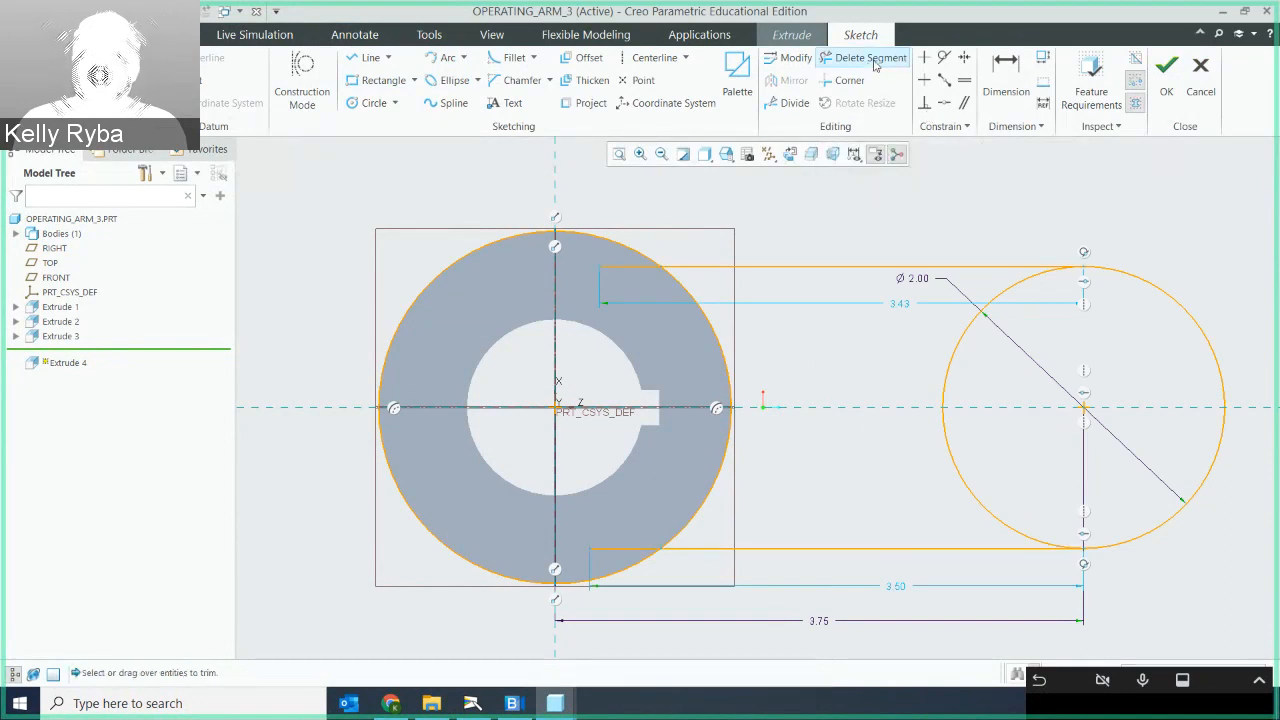
mouse_move(638, 243)
mouse_down()
mouse_move(612, 293)
mouse_move(552, 283)
mouse_move(485, 245)
mouse_move(404, 294)
mouse_move(366, 520)
mouse_move(398, 538)
mouse_move(476, 529)
mouse_move(550, 572)
mouse_move(566, 598)
mouse_move(632, 606)
mouse_move(617, 560)
mouse_move(641, 506)
mouse_up()
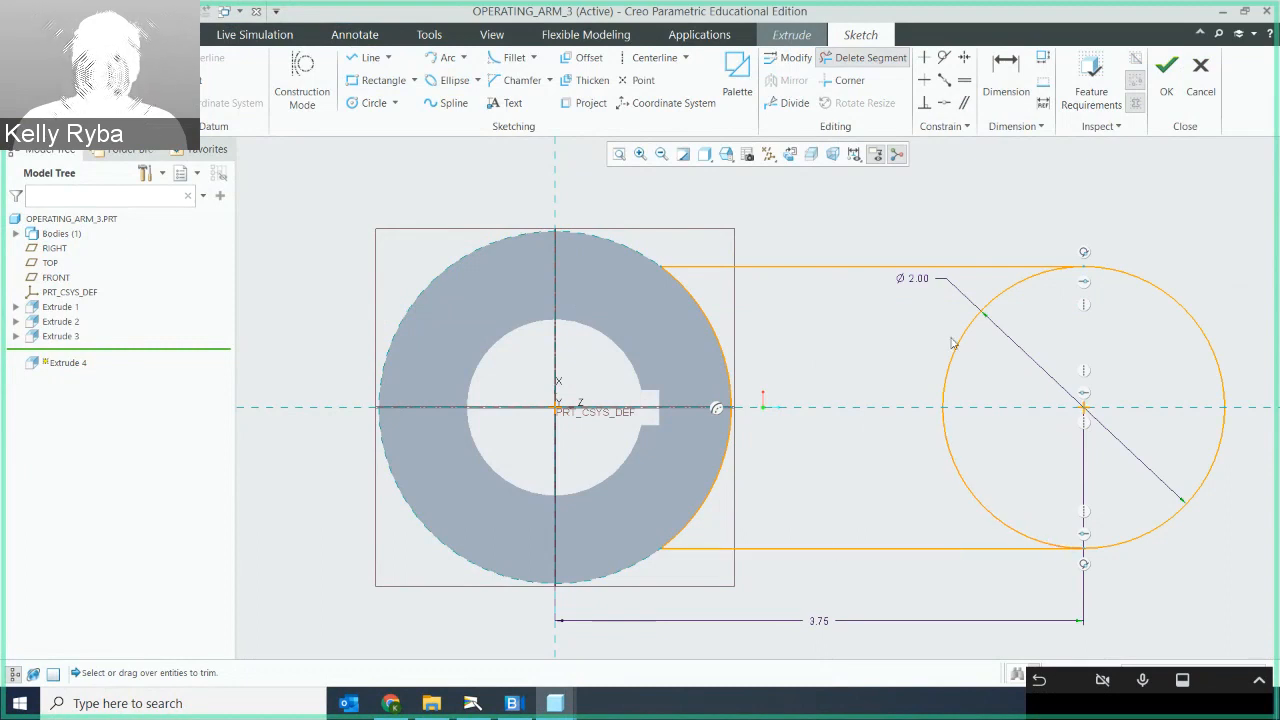
mouse_move(1004, 470)
mouse_down()
mouse_move(943, 524)
mouse_move(918, 410)
mouse_move(966, 380)
mouse_move(995, 420)
mouse_up()
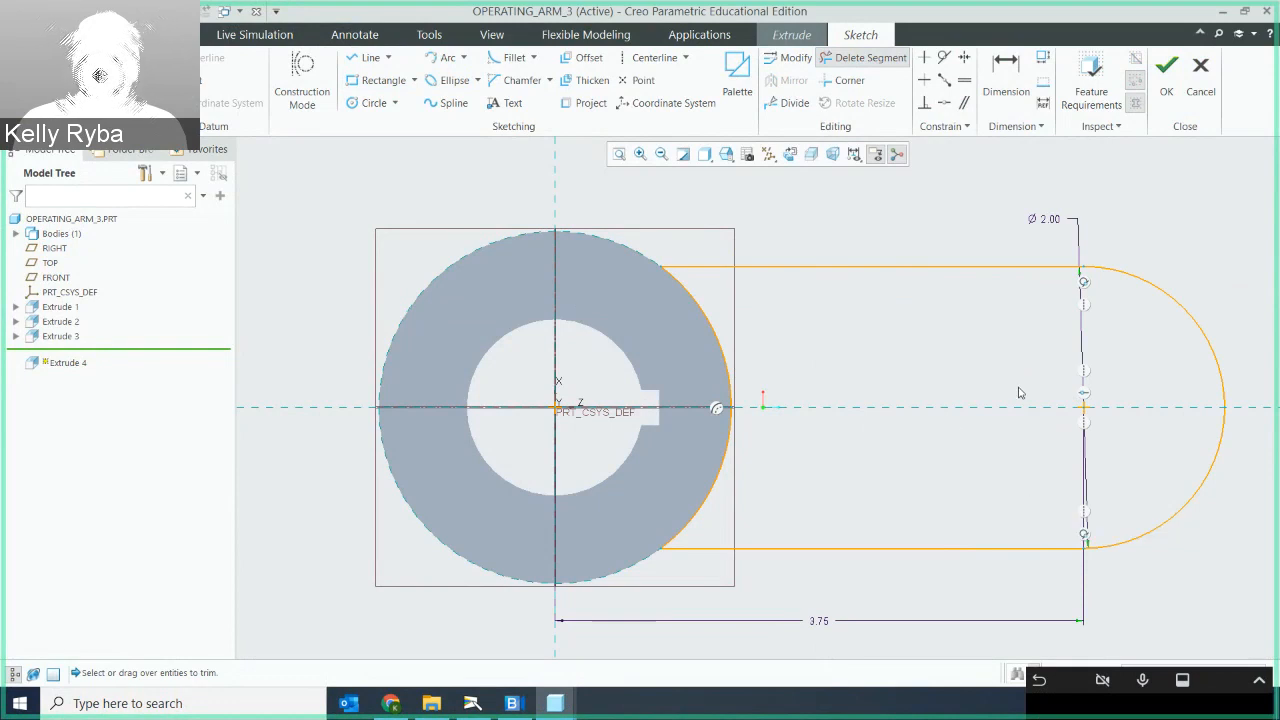
scroll(1012, 390, up, 2)
scroll(1010, 387, down, 2)
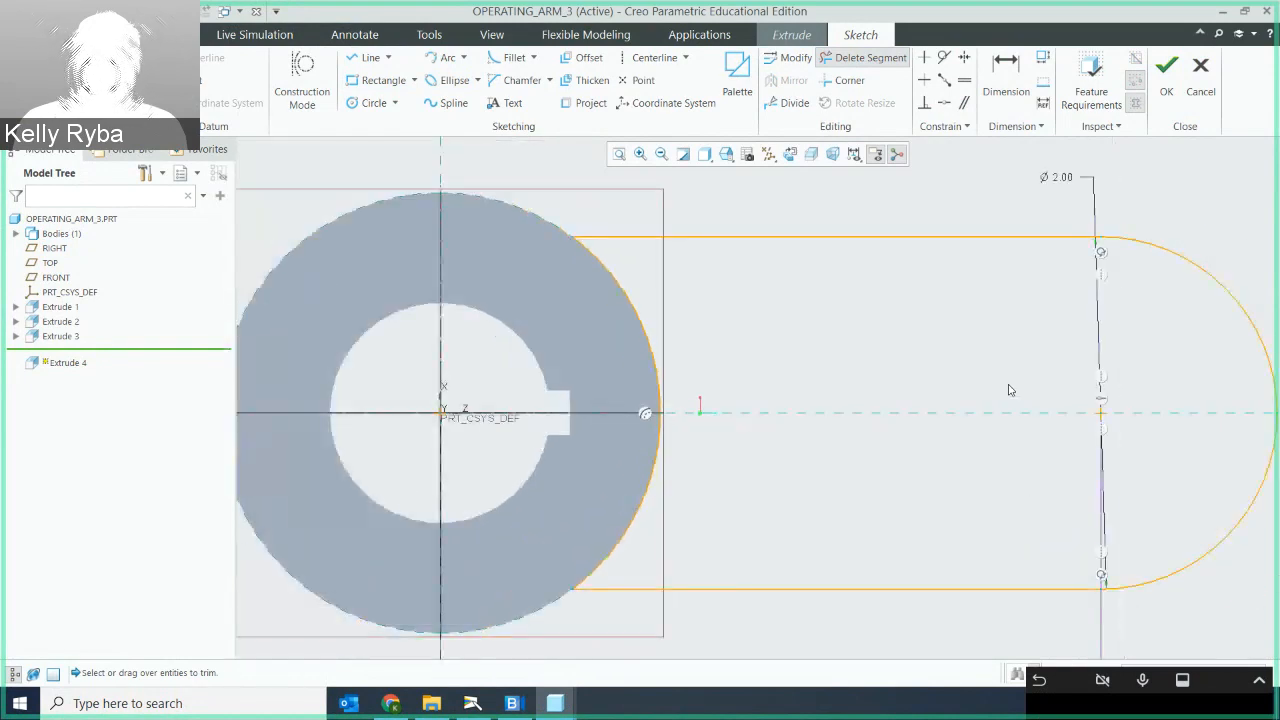
Step: Check the arm profile against the feature requirements and finish the sketch
click(1093, 92)
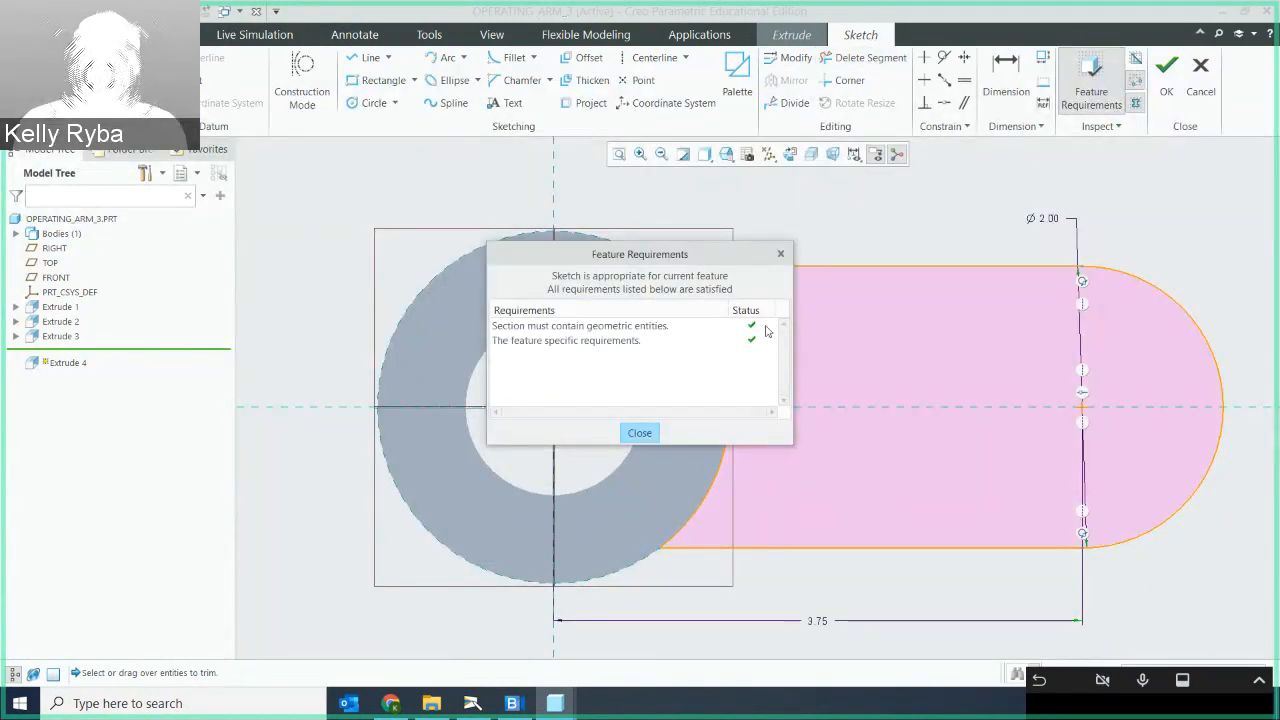
click(639, 434)
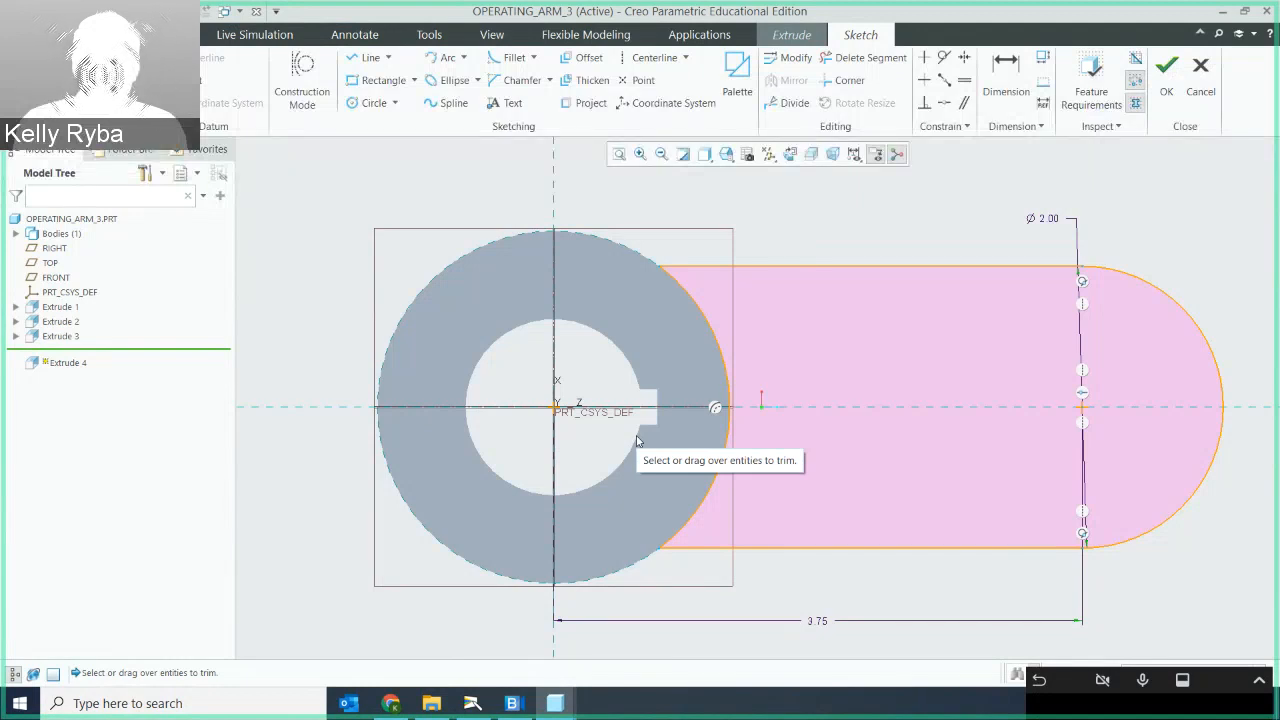
click(1172, 90)
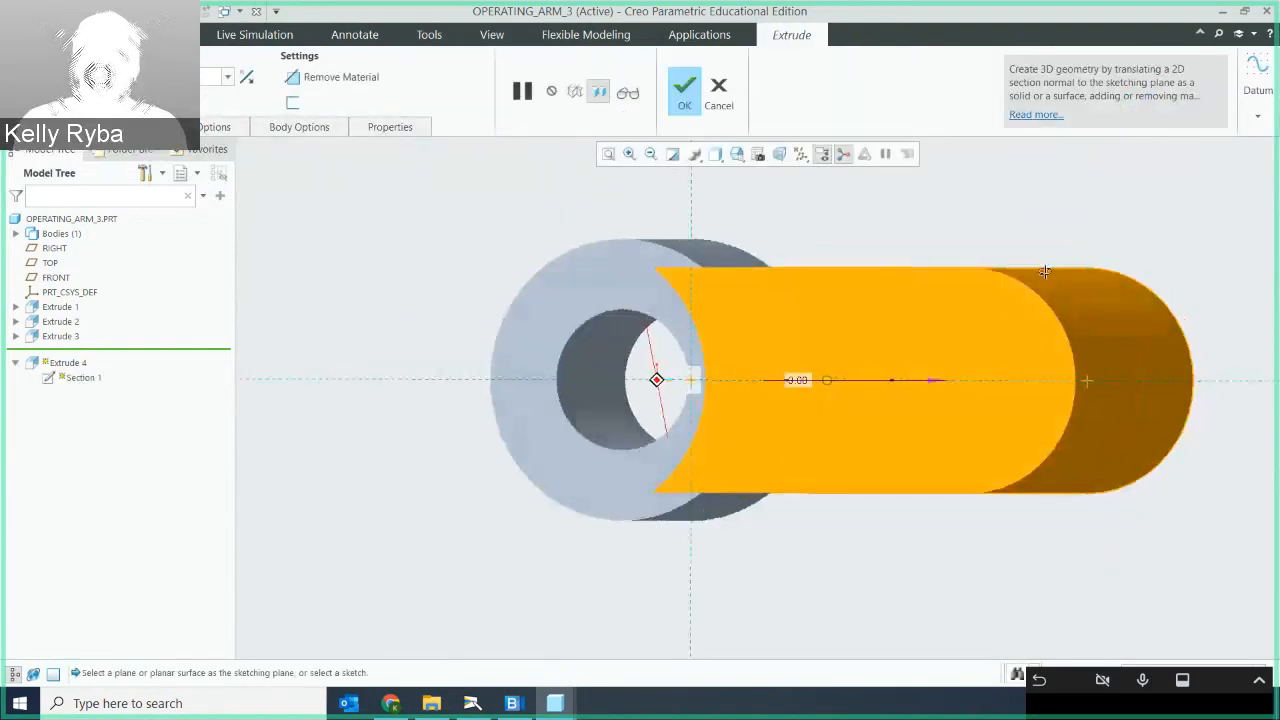
Step: Set the arm's extrusion depth to 1.00 and complete the extrusion
middle_drag(1037, 287, 902, 326)
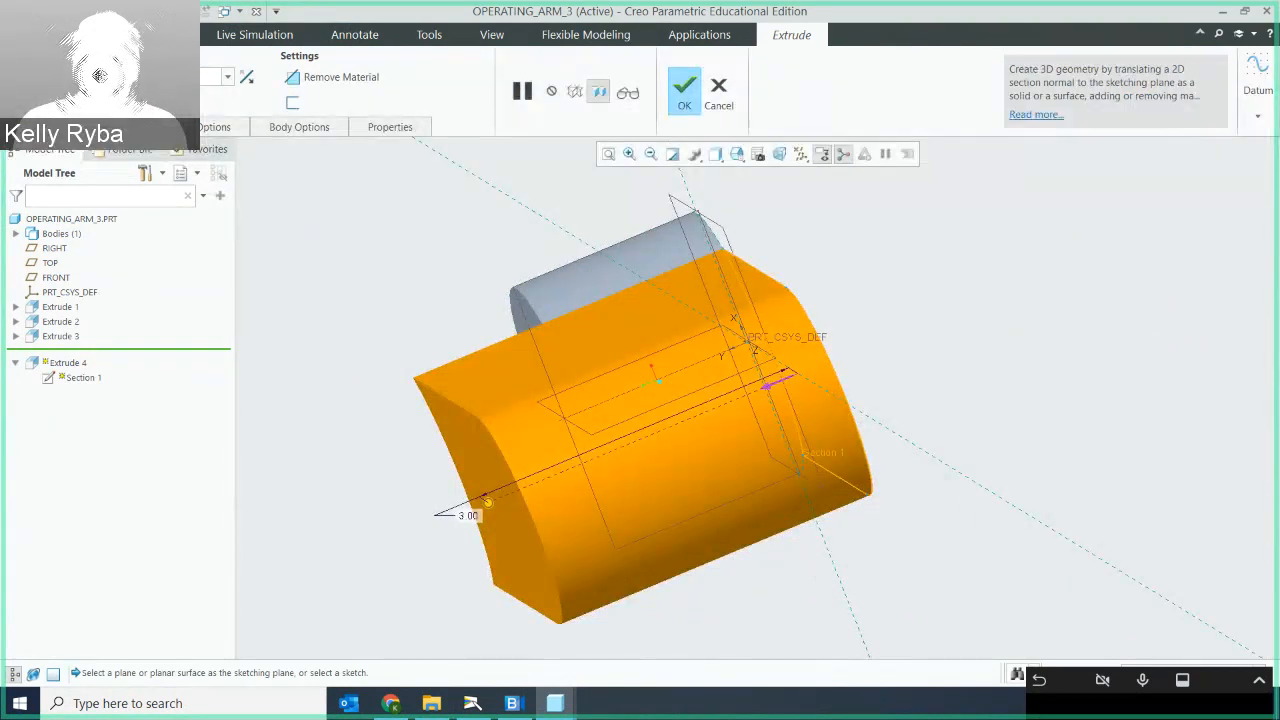
text(1)
key(Return)
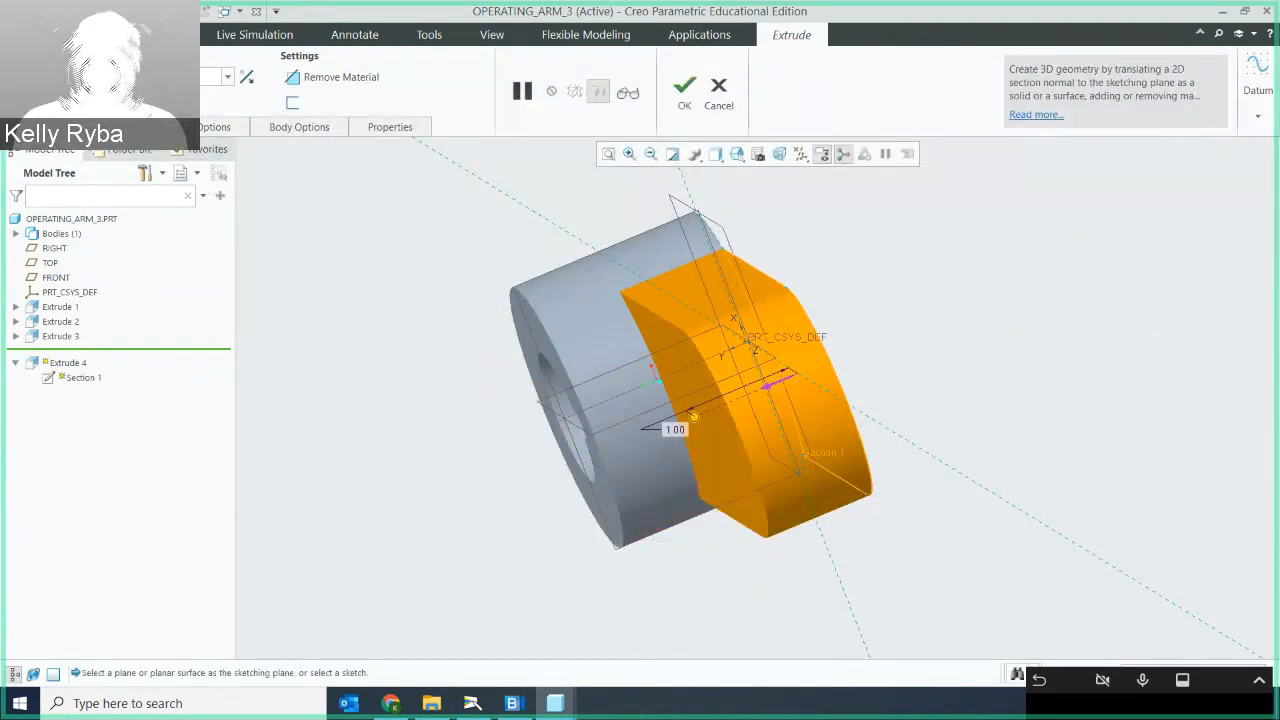
click(686, 99)
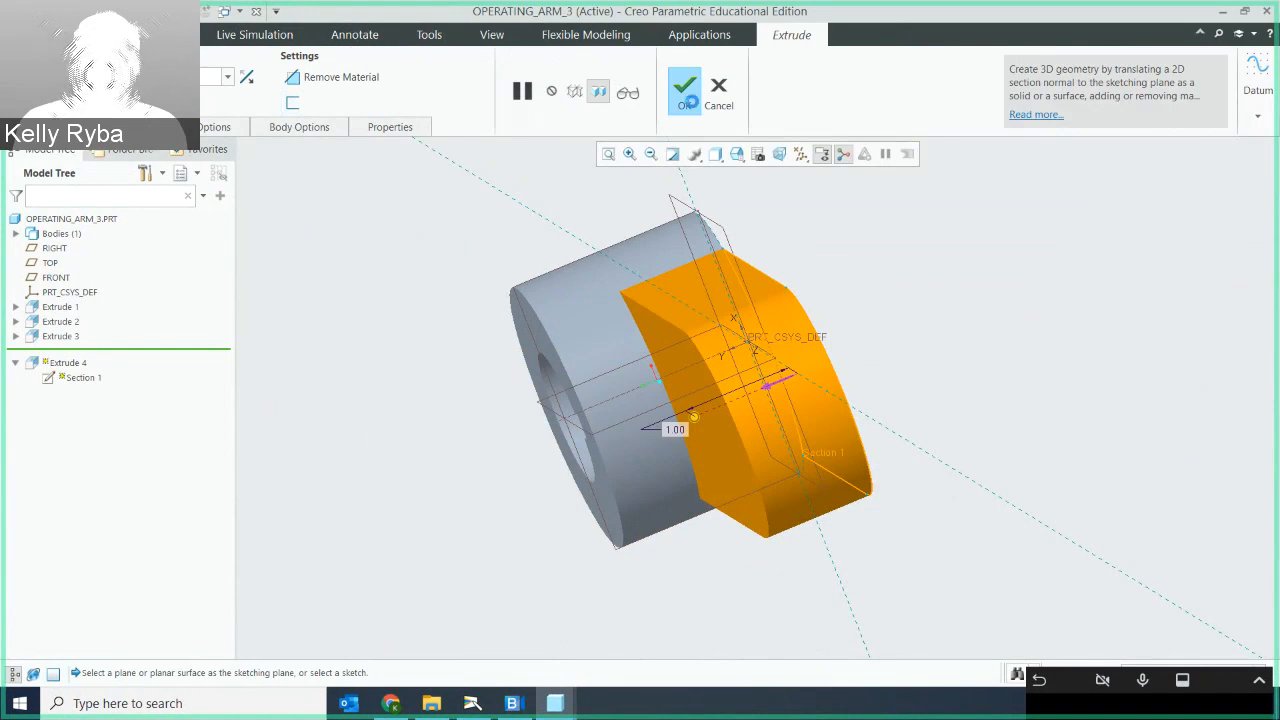
Step: Start an extrusion sketch on the arm's flat face and draw a circle about 1.11 in diameter, concentric with the rounded end
middle_drag(790, 322, 822, 339)
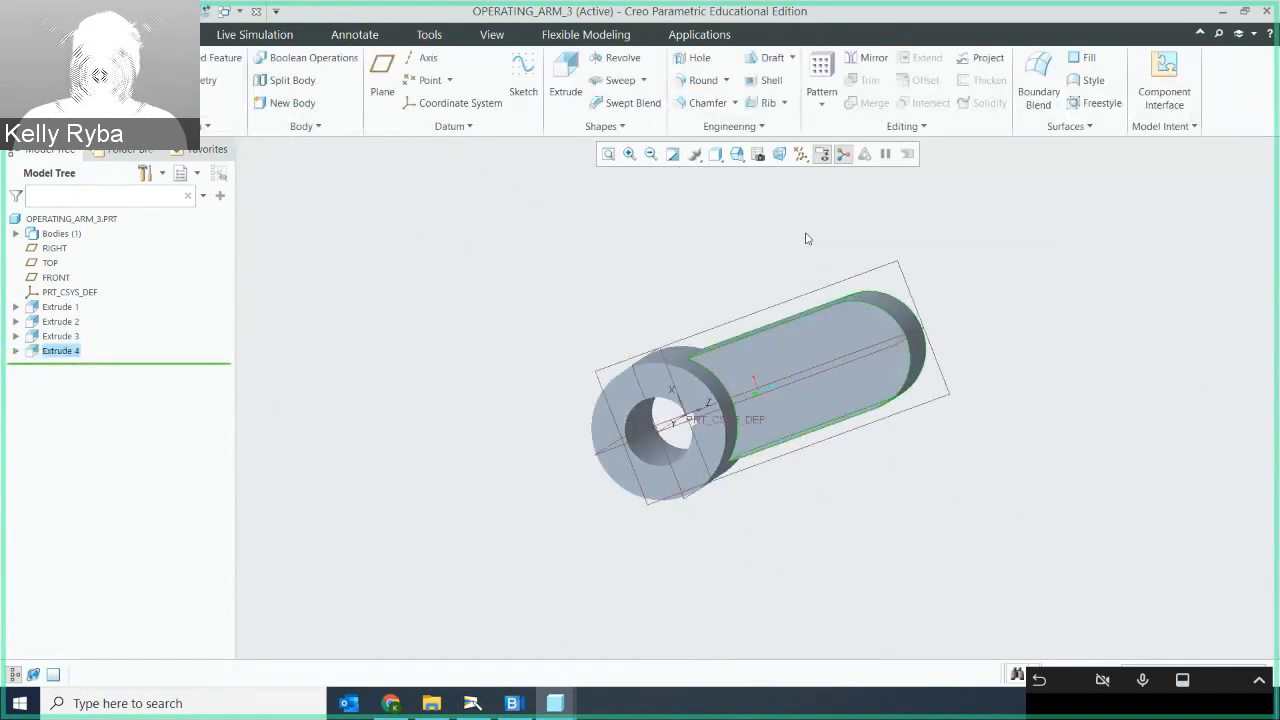
click(822, 335)
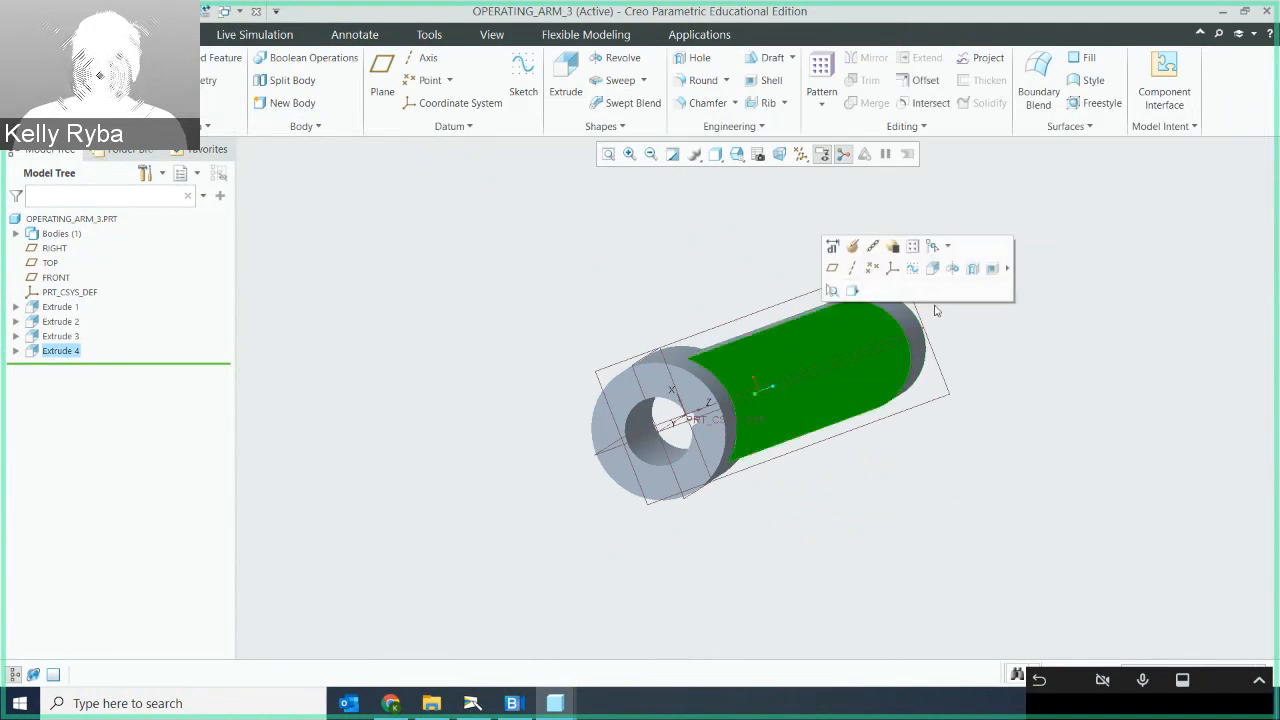
click(565, 72)
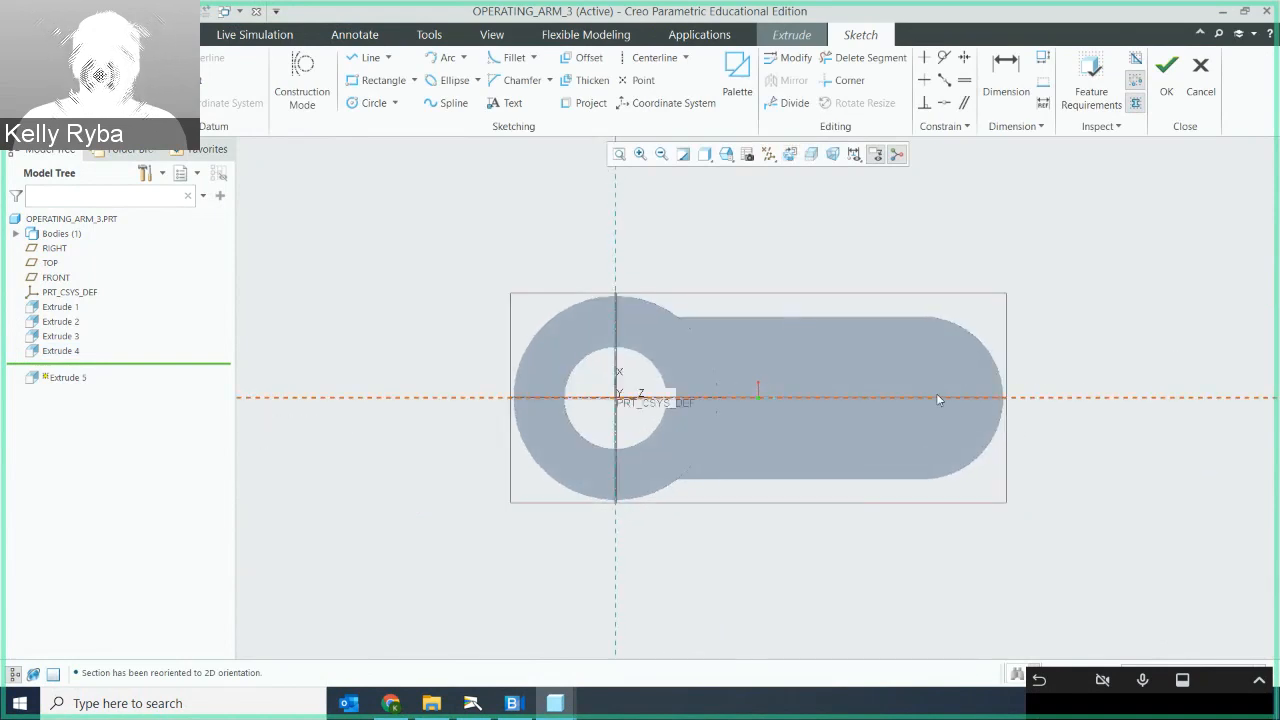
click(371, 104)
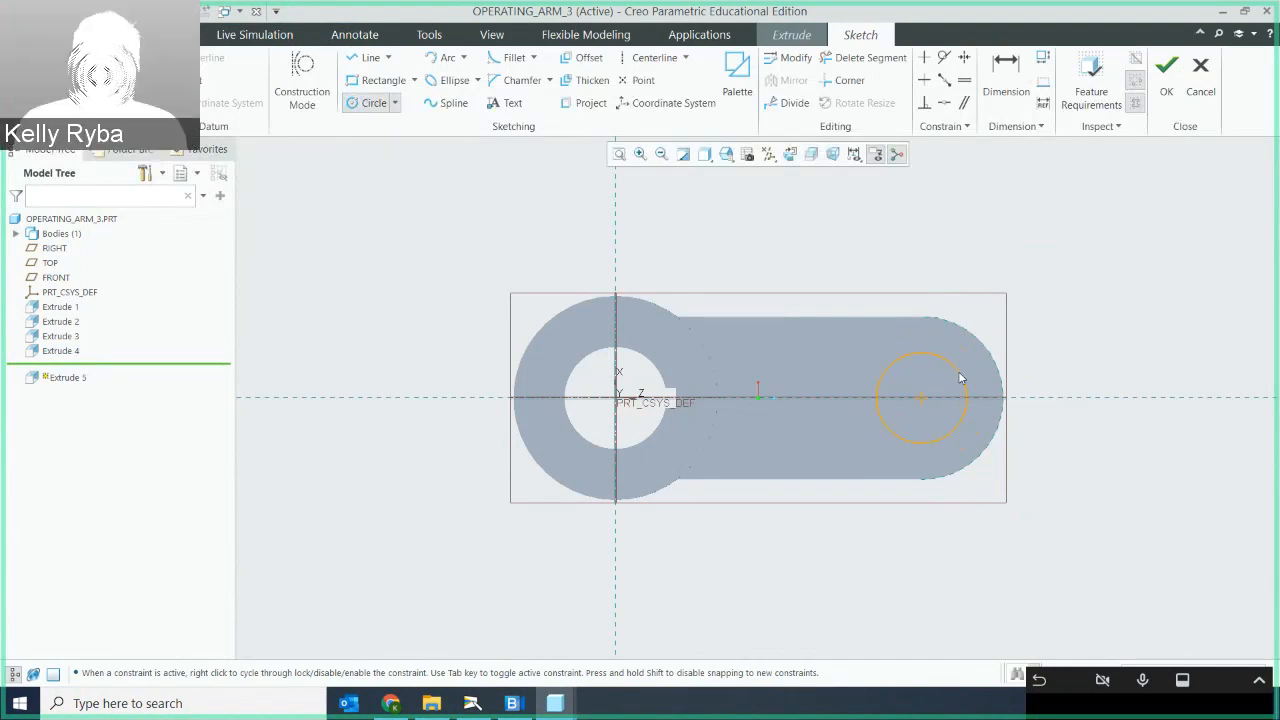
click(960, 377)
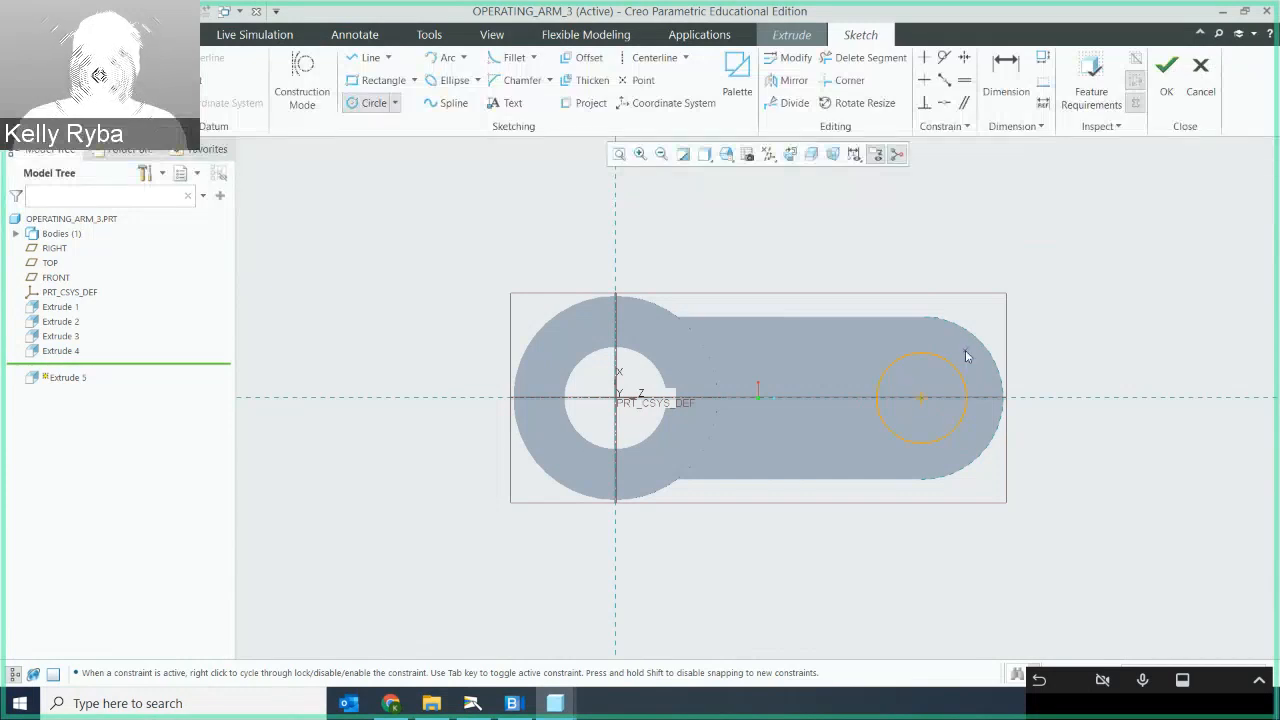
middle_click(966, 356)
Step: Move the circle's diameter dimension clear of the arm and set the diameter to 0.75
drag(851, 357, 1050, 312)
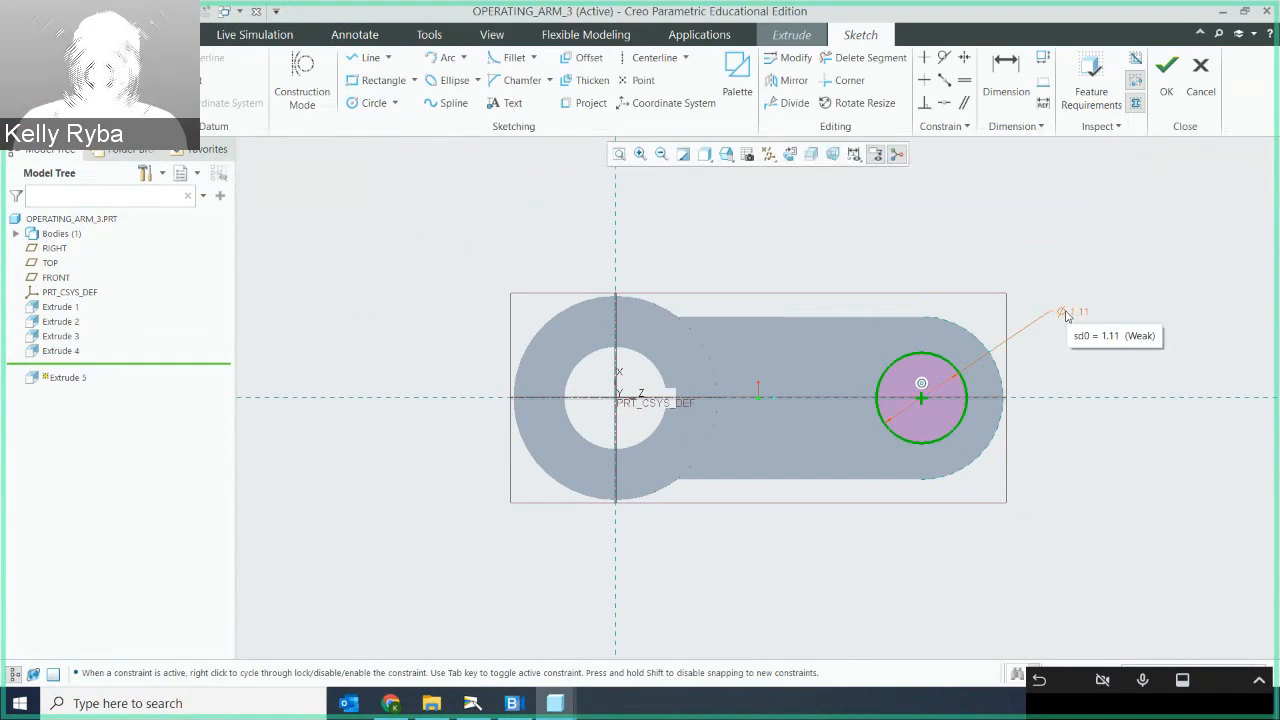
double_click(1066, 312)
key(BackSpace)
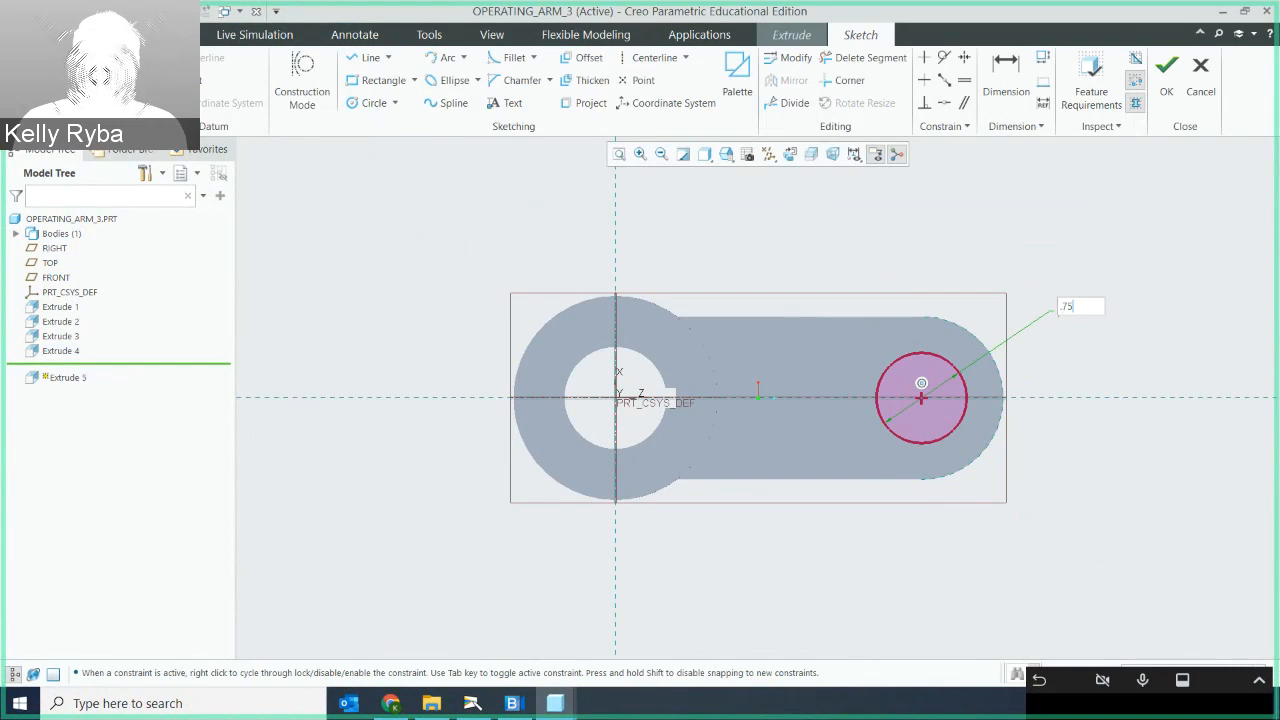
text(.75)
key(Return)
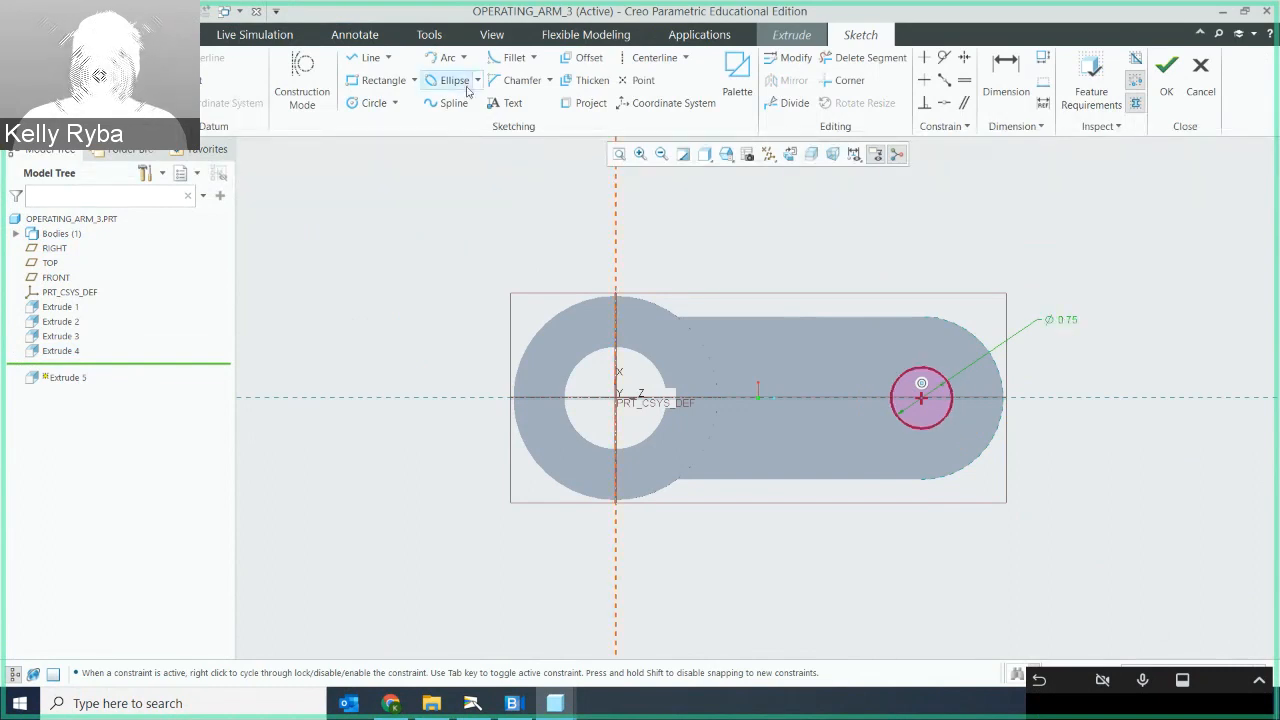
Step: Sketch a second circle of equal size on the horizontal reference, about 1.89 from the first circle's centre towards the bore
click(372, 105)
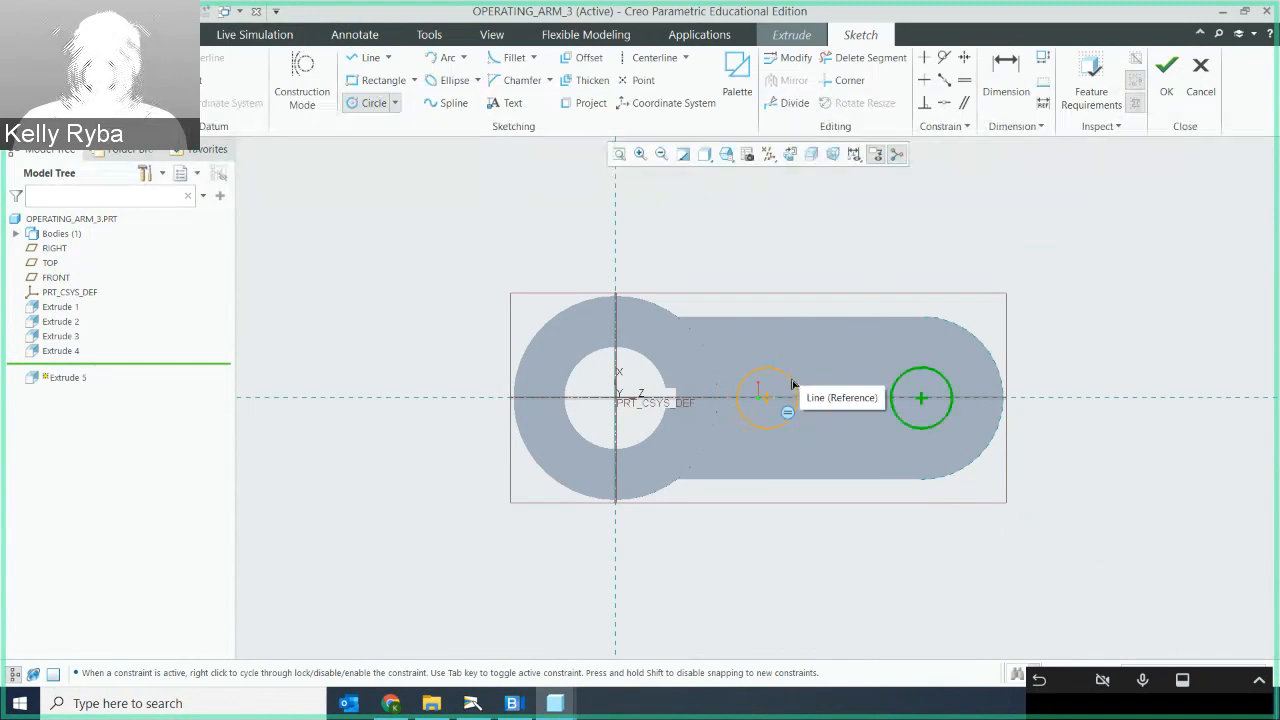
click(800, 382)
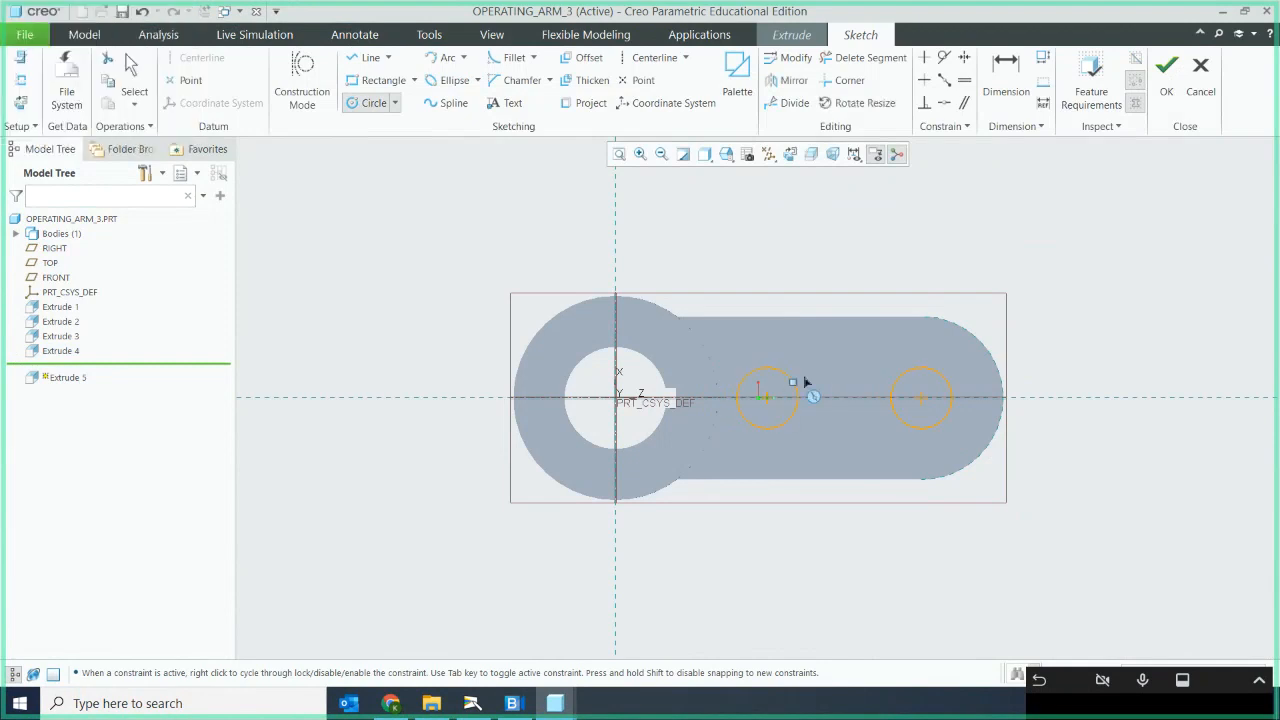
middle_click(810, 340)
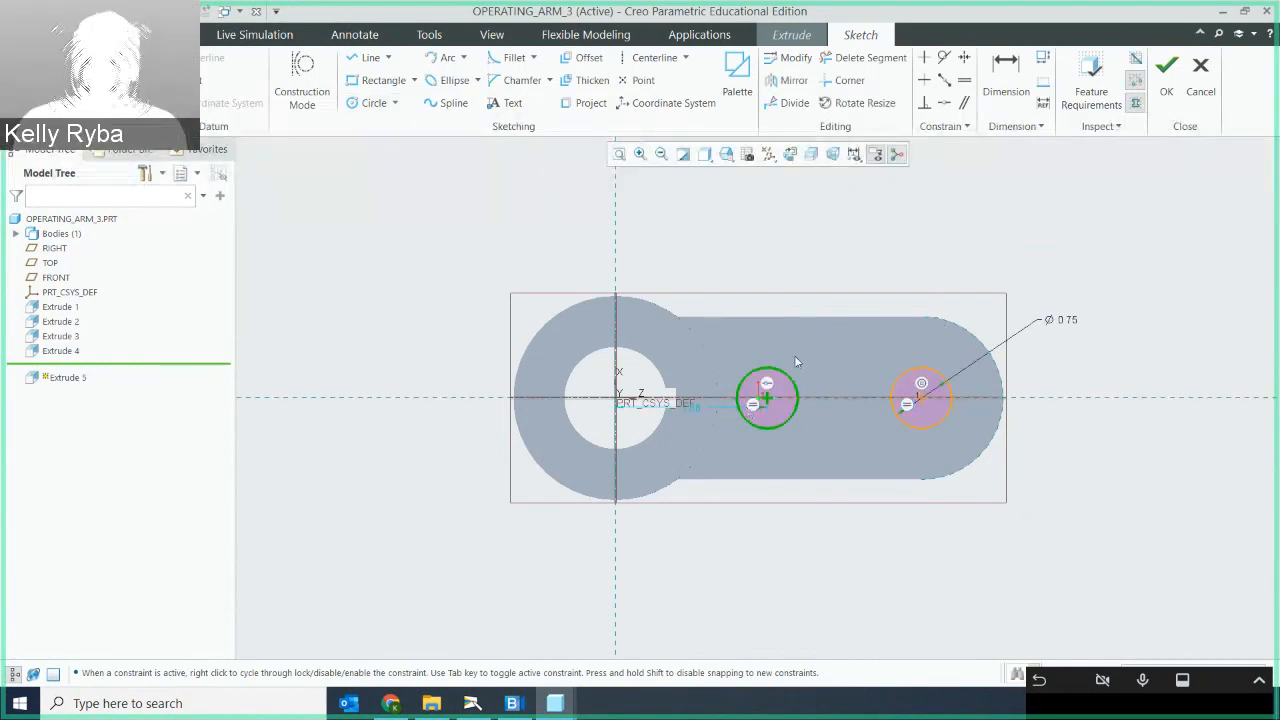
Step: Dimension the horizontal distance between the two circles' centres as 1.75
click(1008, 78)
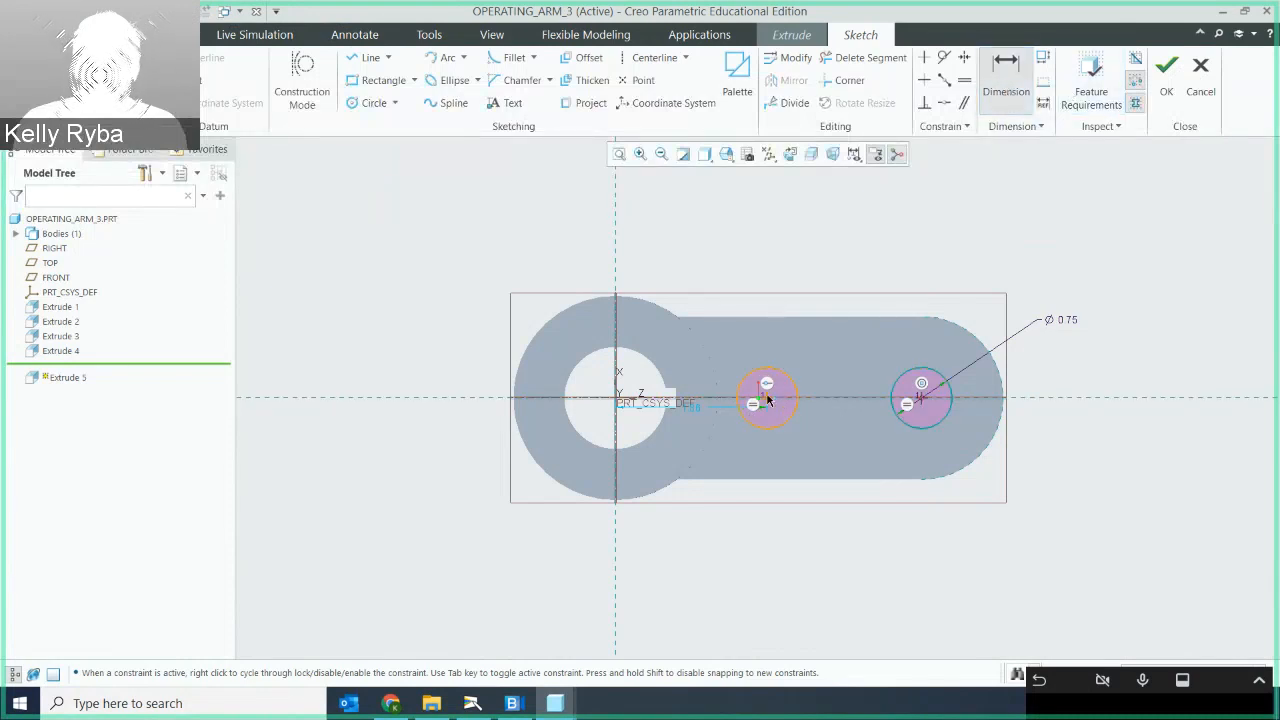
click(767, 398)
middle_click(845, 512)
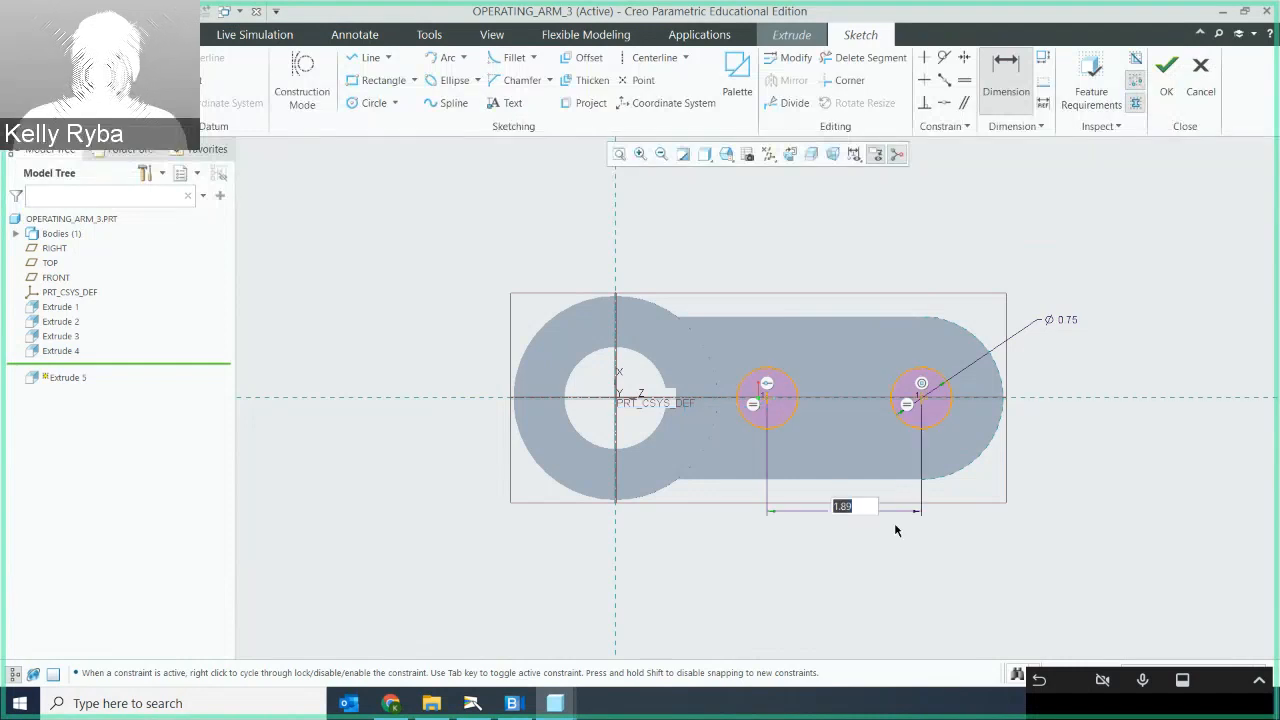
text(1)
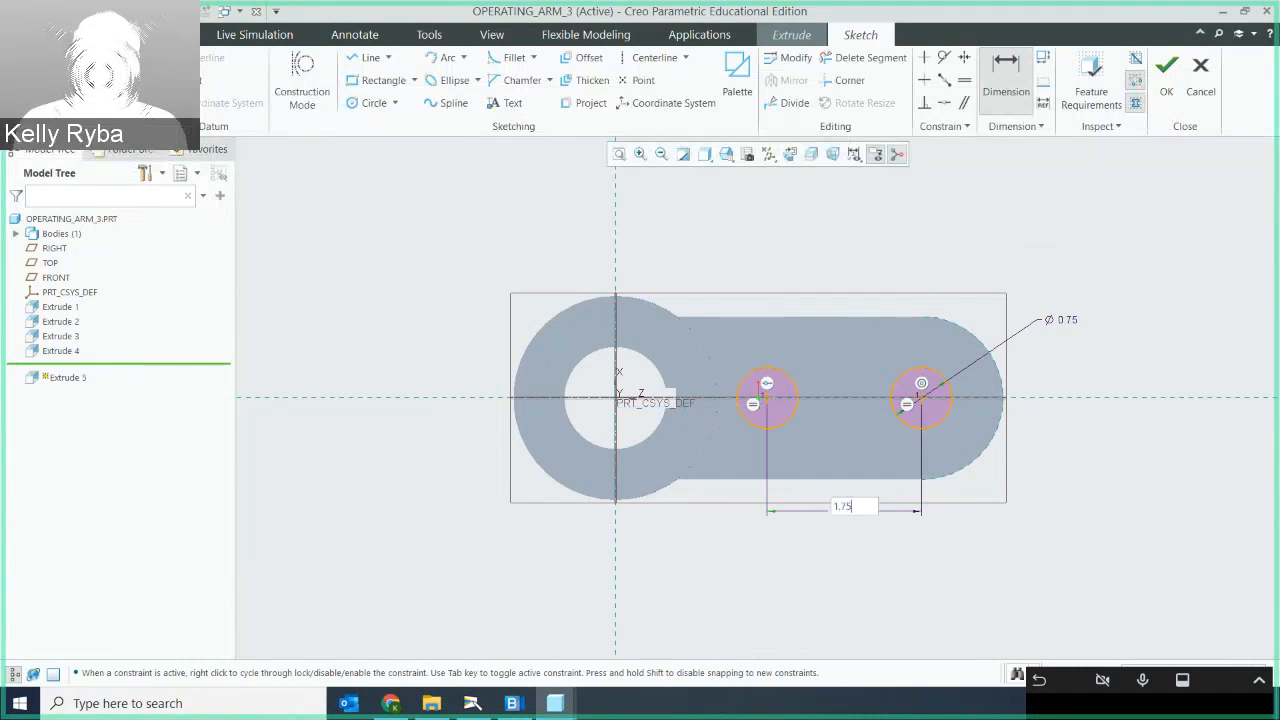
text(.75)
key(Return)
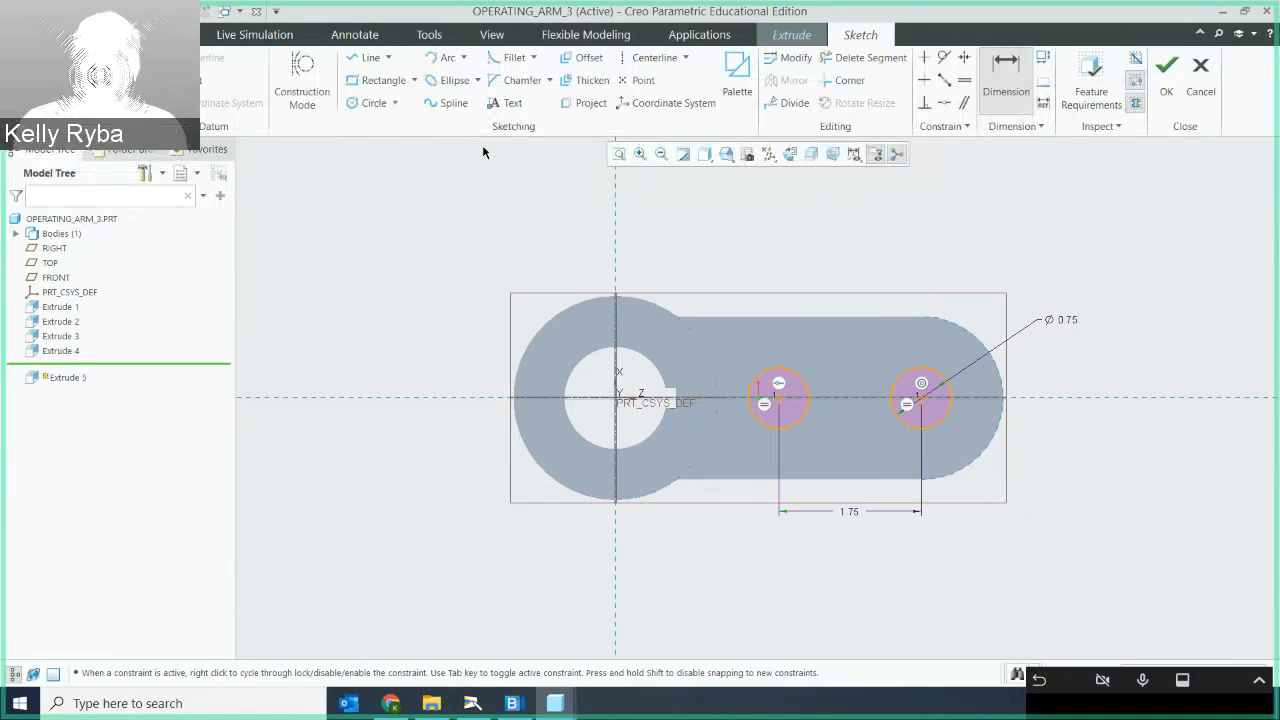
Step: Sketch a horizontal line joining the uppermost points of the two 0.75 circles, tangent to the circle at the arm's rounded end
click(371, 59)
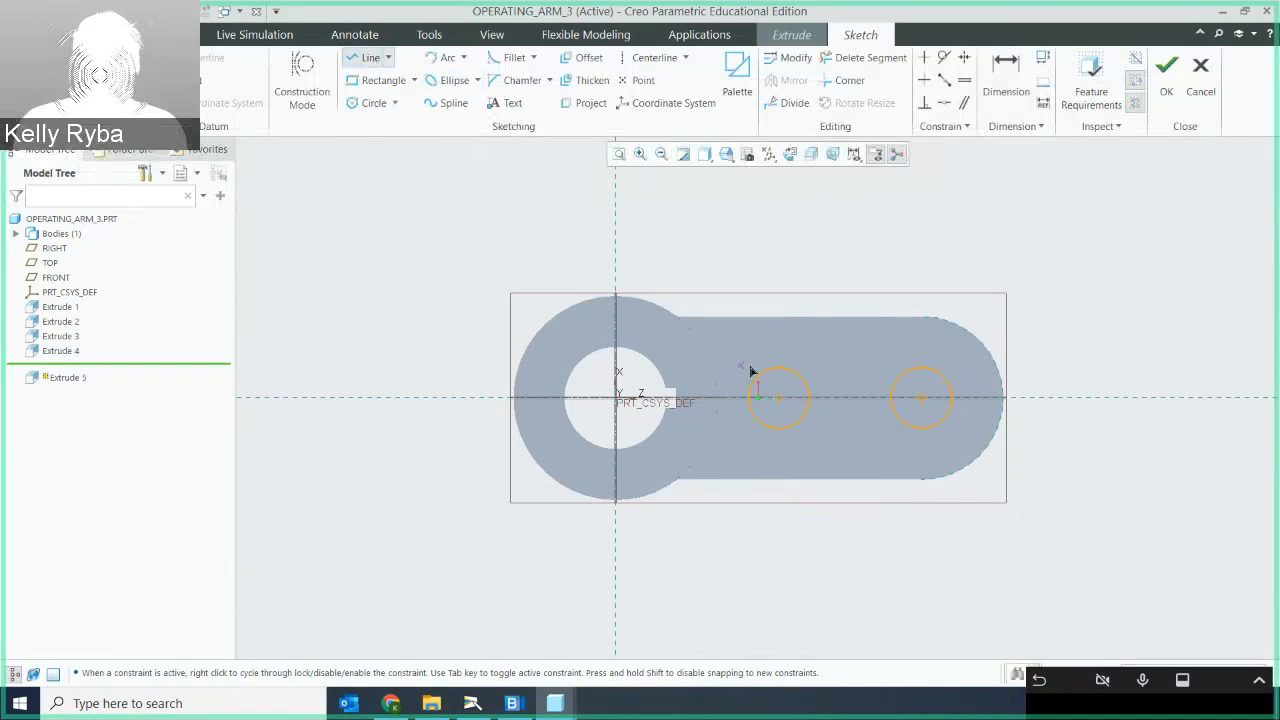
click(778, 368)
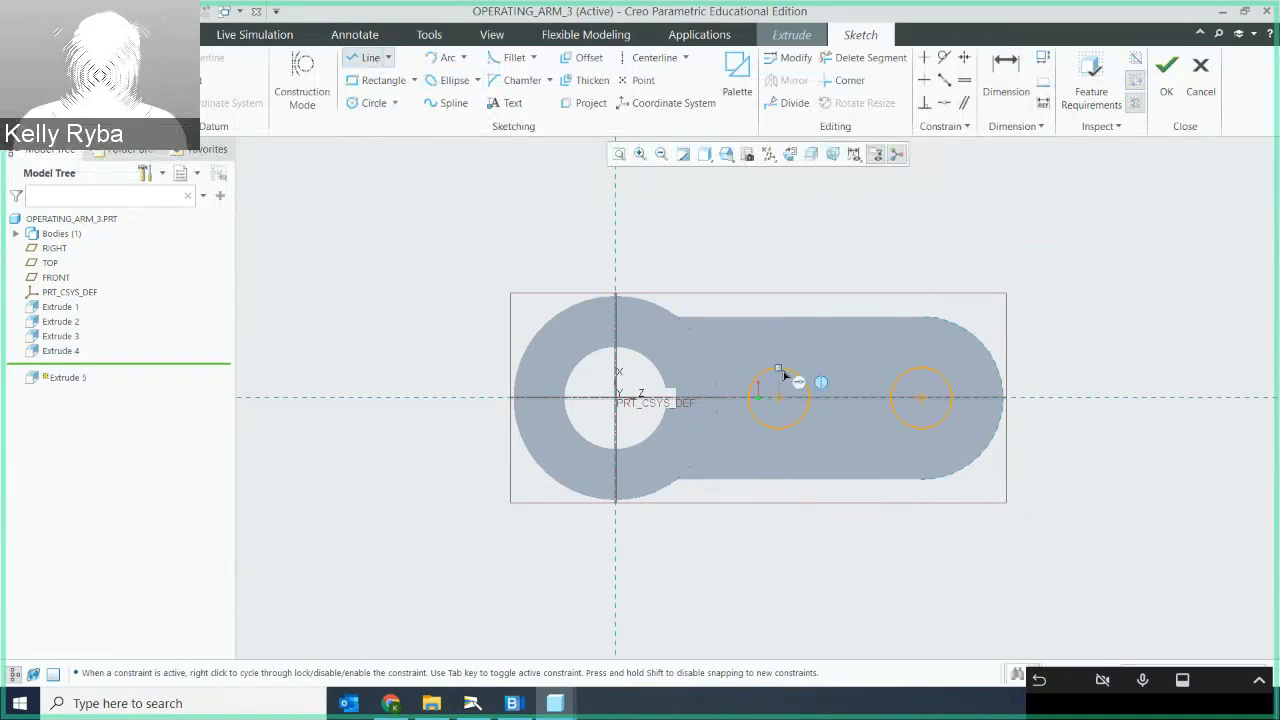
click(922, 368)
middle_click(949, 346)
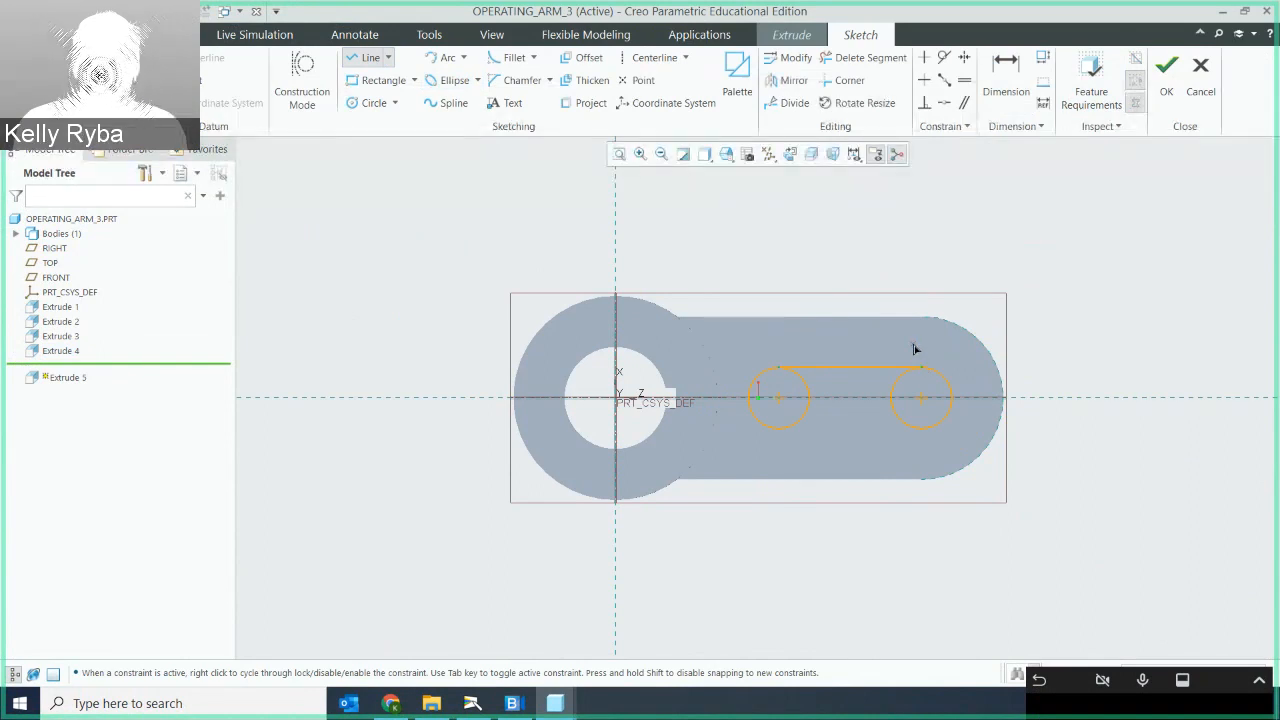
Step: Sketch a horizontal line joining the lowest points of the two 0.75 circles and end the Line command
scroll(905, 405, up, 3)
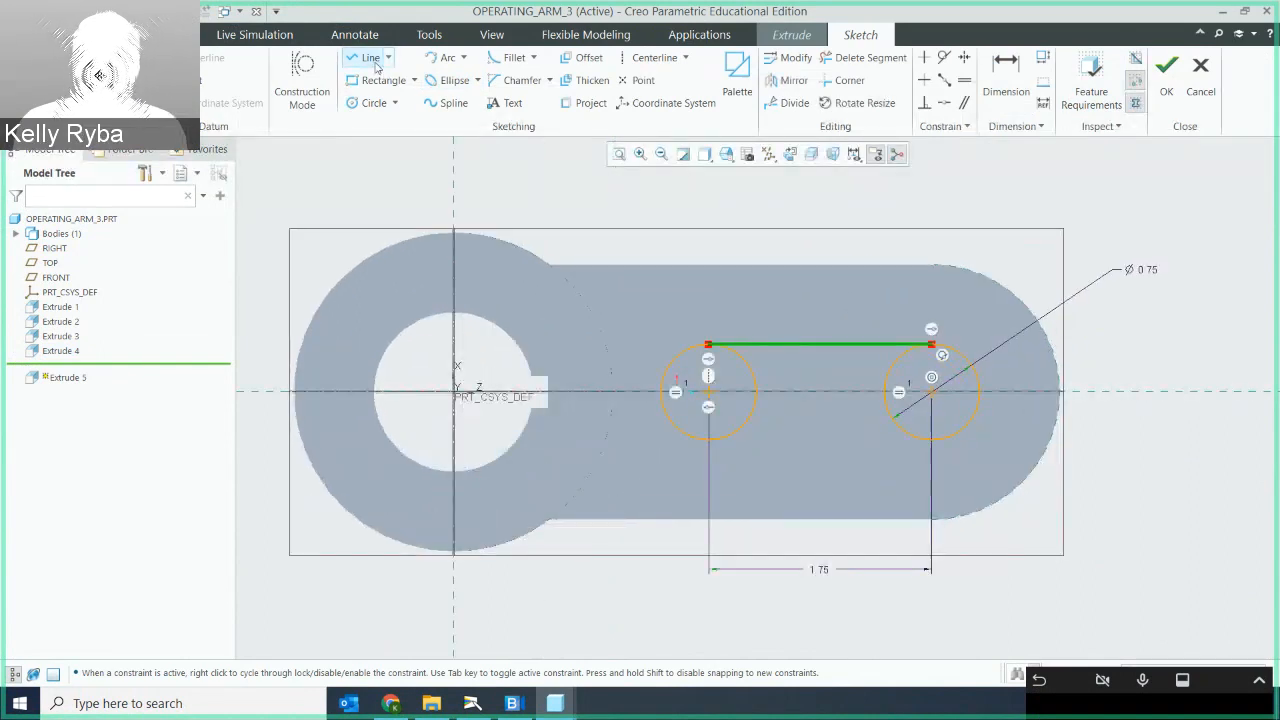
click(376, 62)
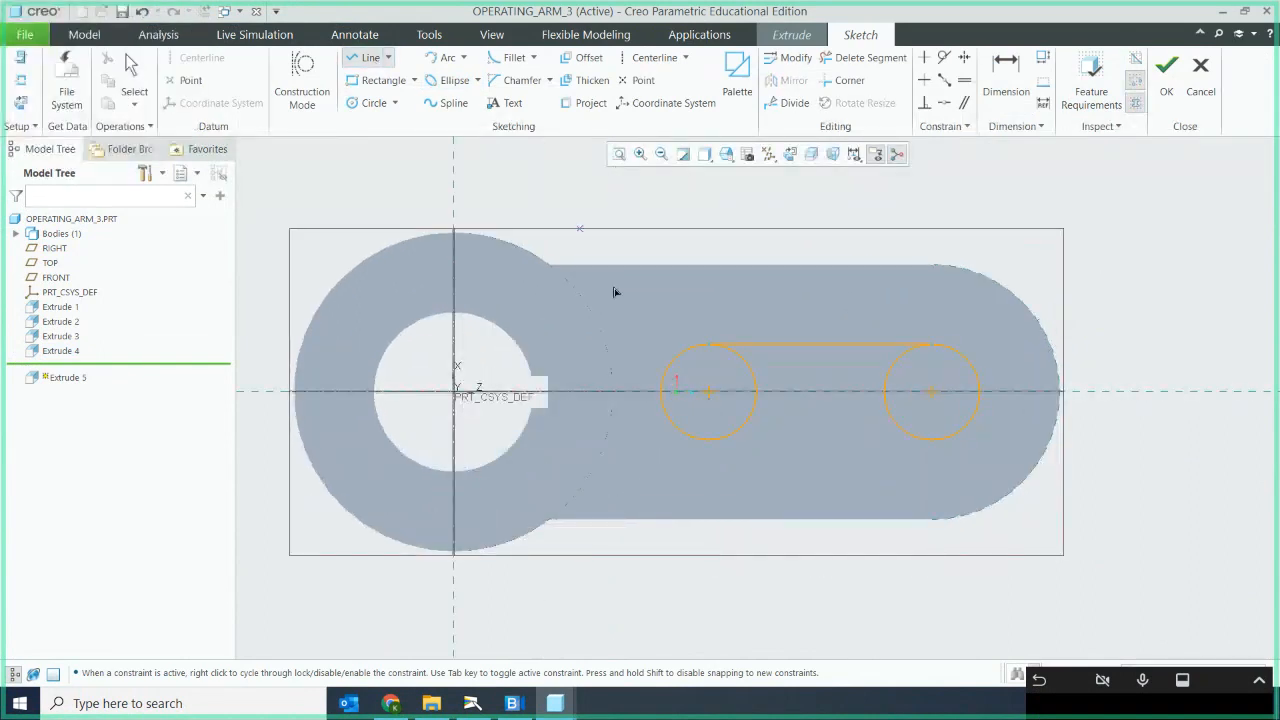
click(728, 437)
click(931, 440)
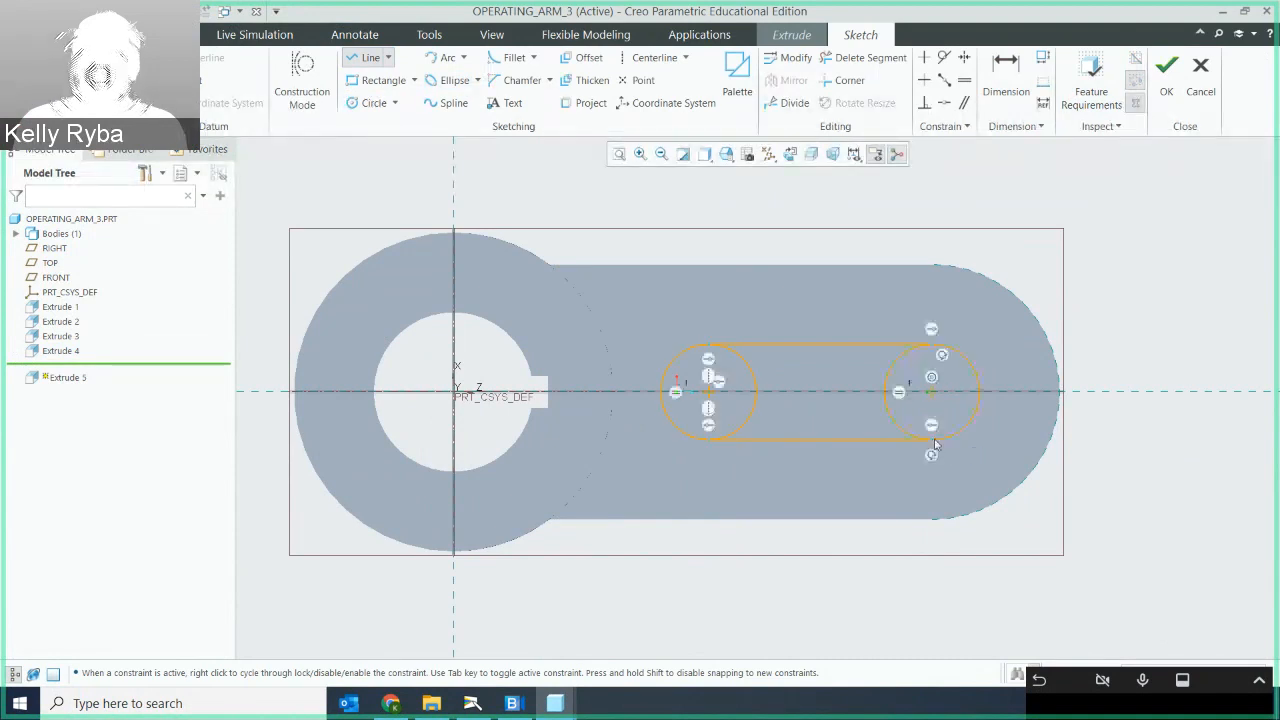
middle_click(886, 449)
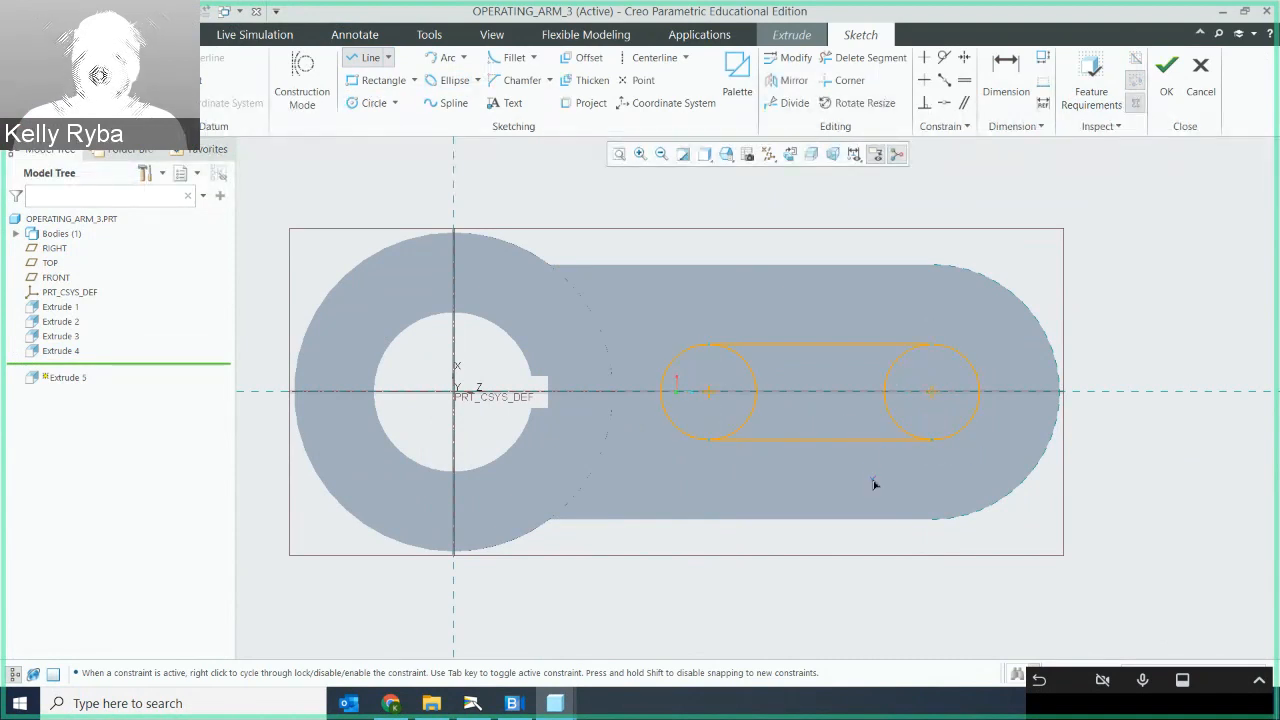
middle_click(874, 481)
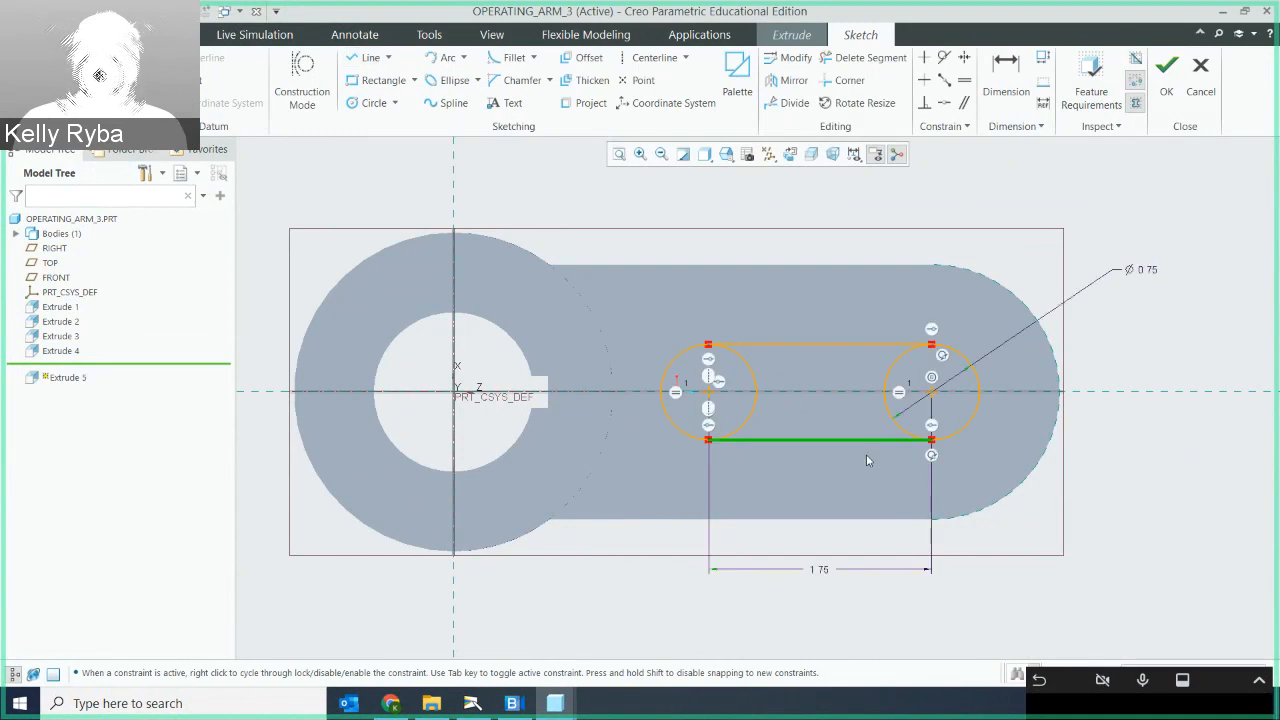
Step: Trim away the facing inner halves of both 0.75 circles to leave a closed slot outline
click(868, 57)
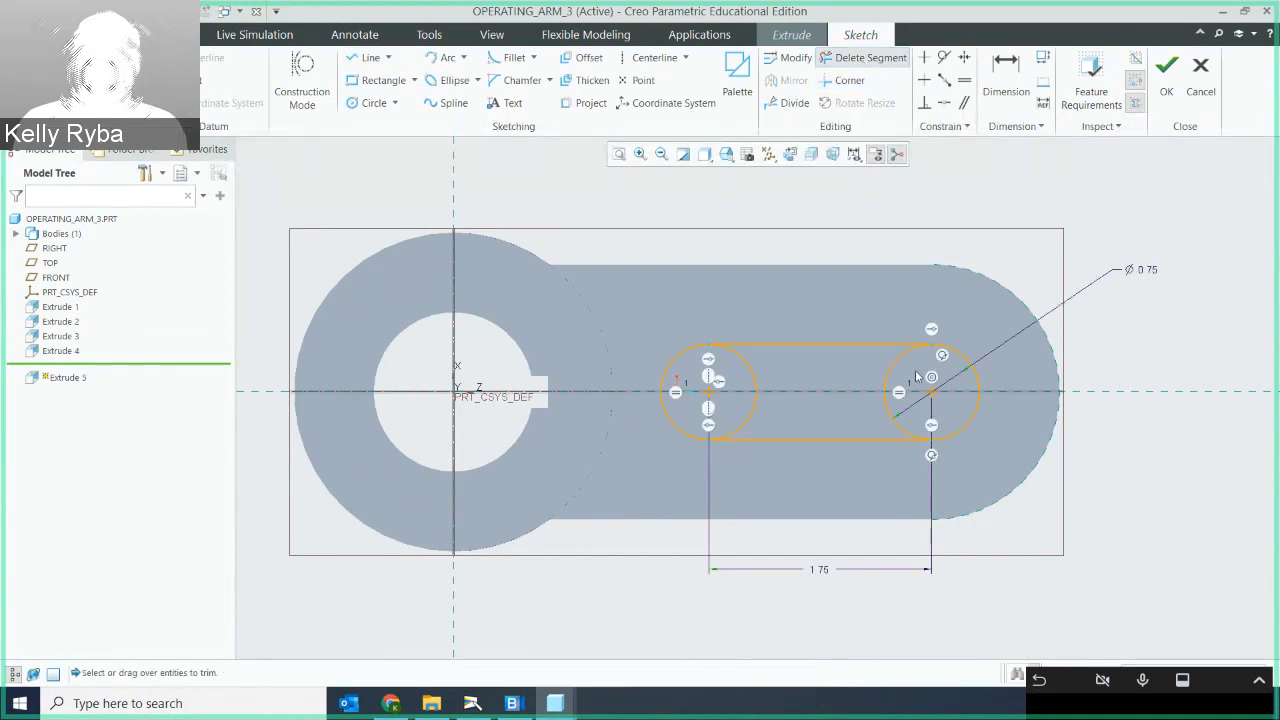
mouse_move(913, 420)
mouse_down()
mouse_move(879, 430)
mouse_move(900, 365)
mouse_move(842, 360)
mouse_move(745, 381)
mouse_move(782, 414)
mouse_up()
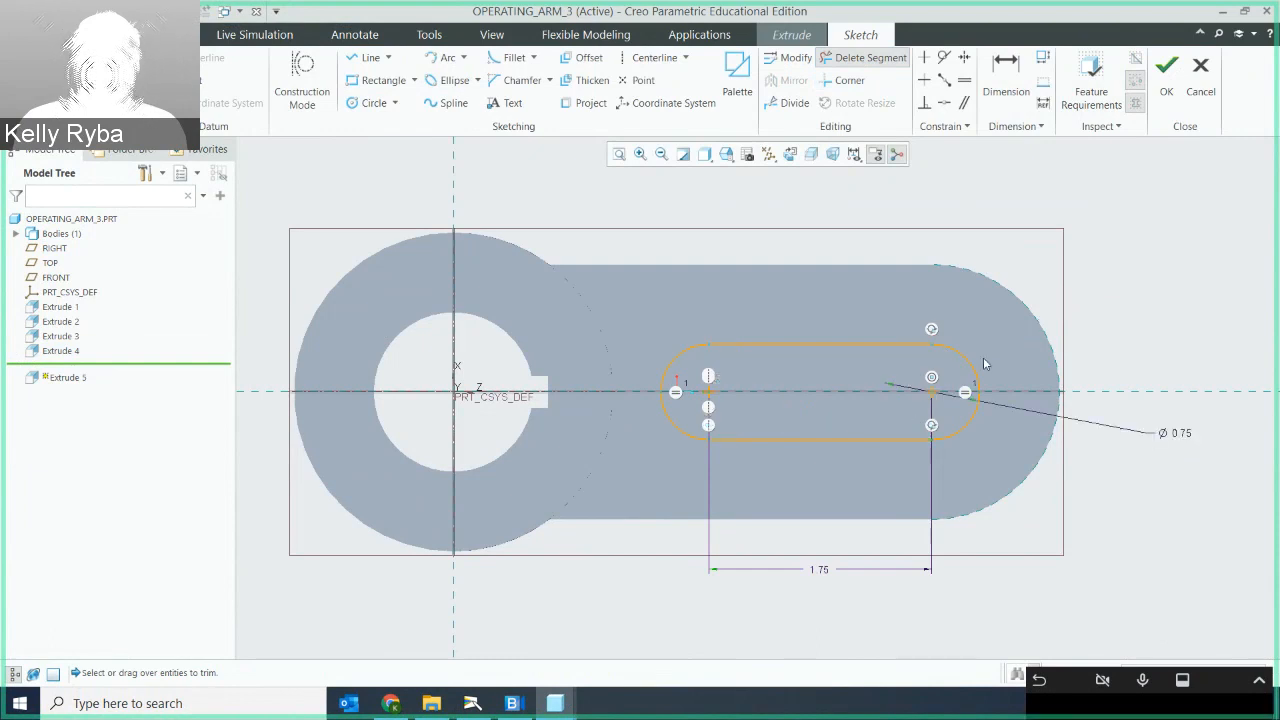
Step: Check the slot sketch against the feature requirements and accept it as the section of the extrusion
mouse_move(979, 352)
middle_down()
mouse_move(915, 357)
mouse_move(955, 354)
middle_up()
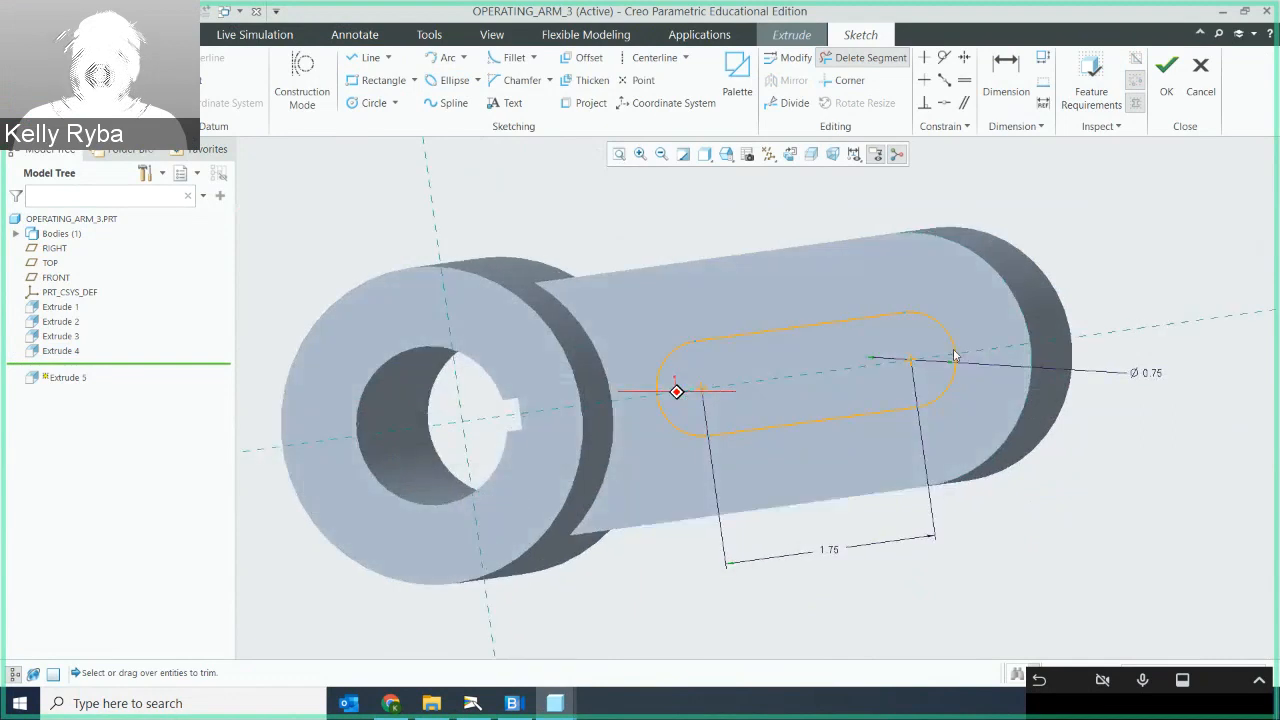
click(1097, 84)
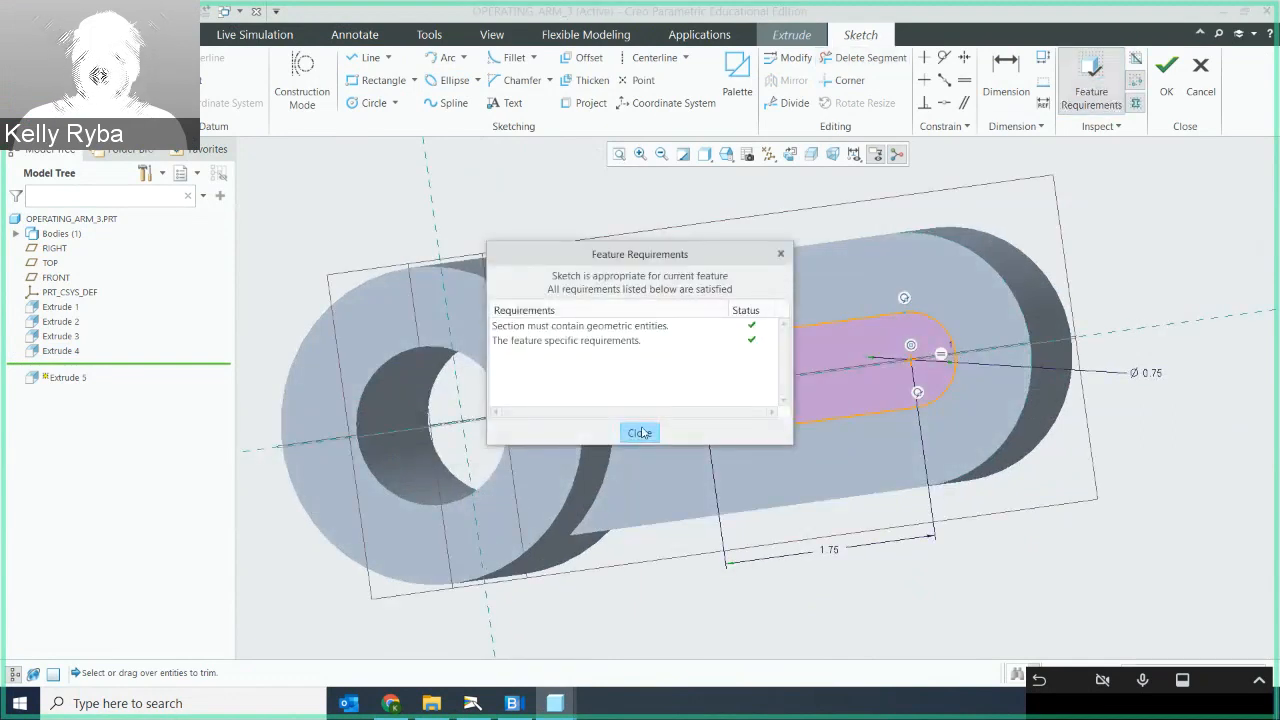
click(644, 432)
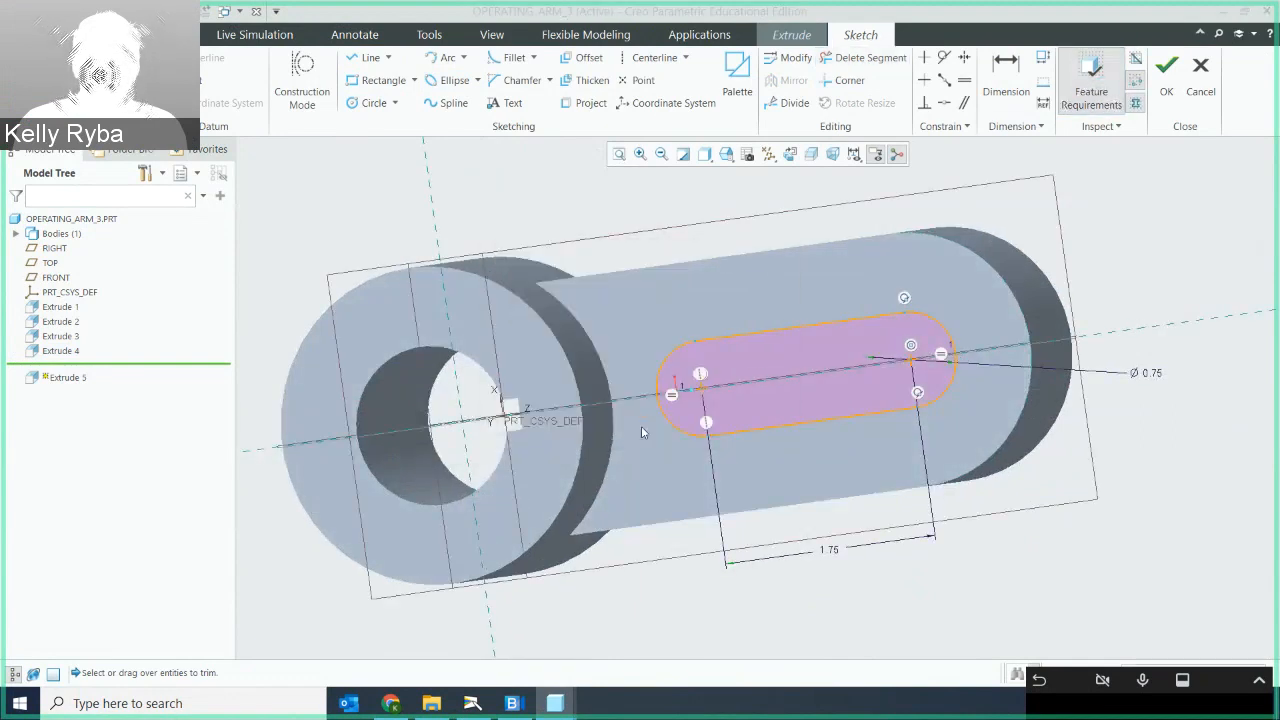
click(1166, 96)
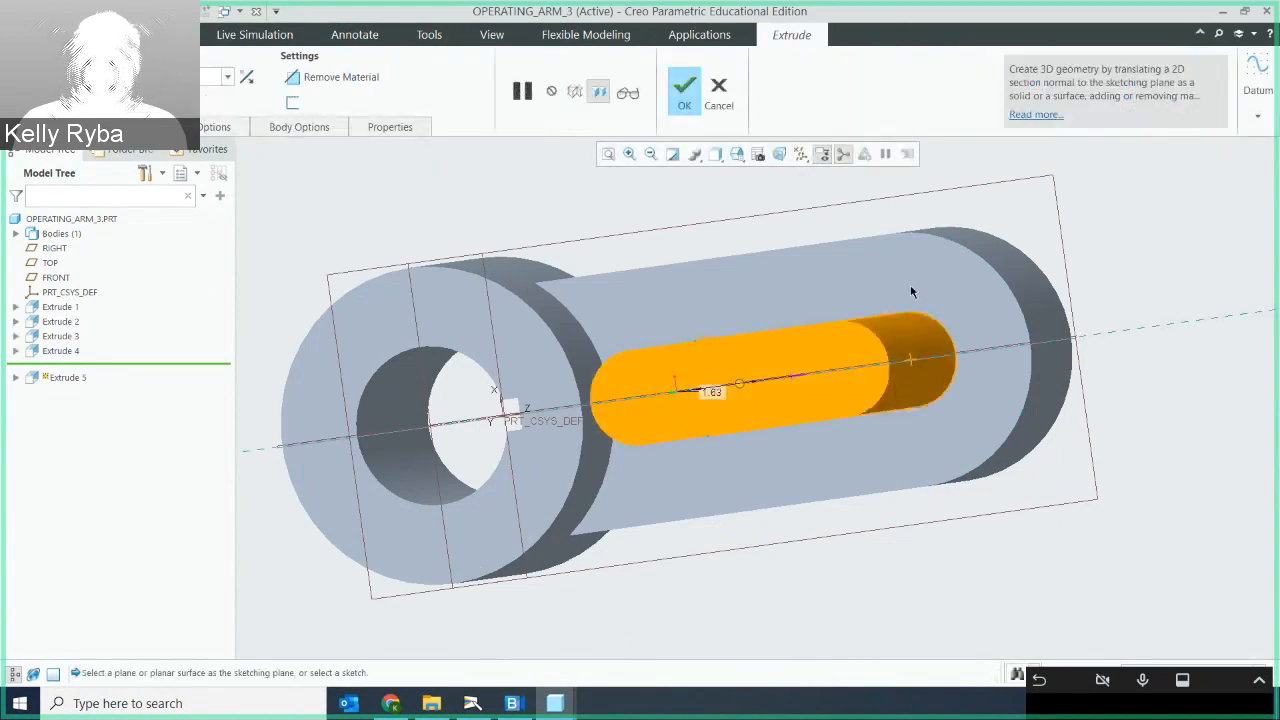
Step: Reverse the slot extrusion into the arm to remove material, set its depth to Through All, and complete the cut
middle_drag(910, 284, 717, 425)
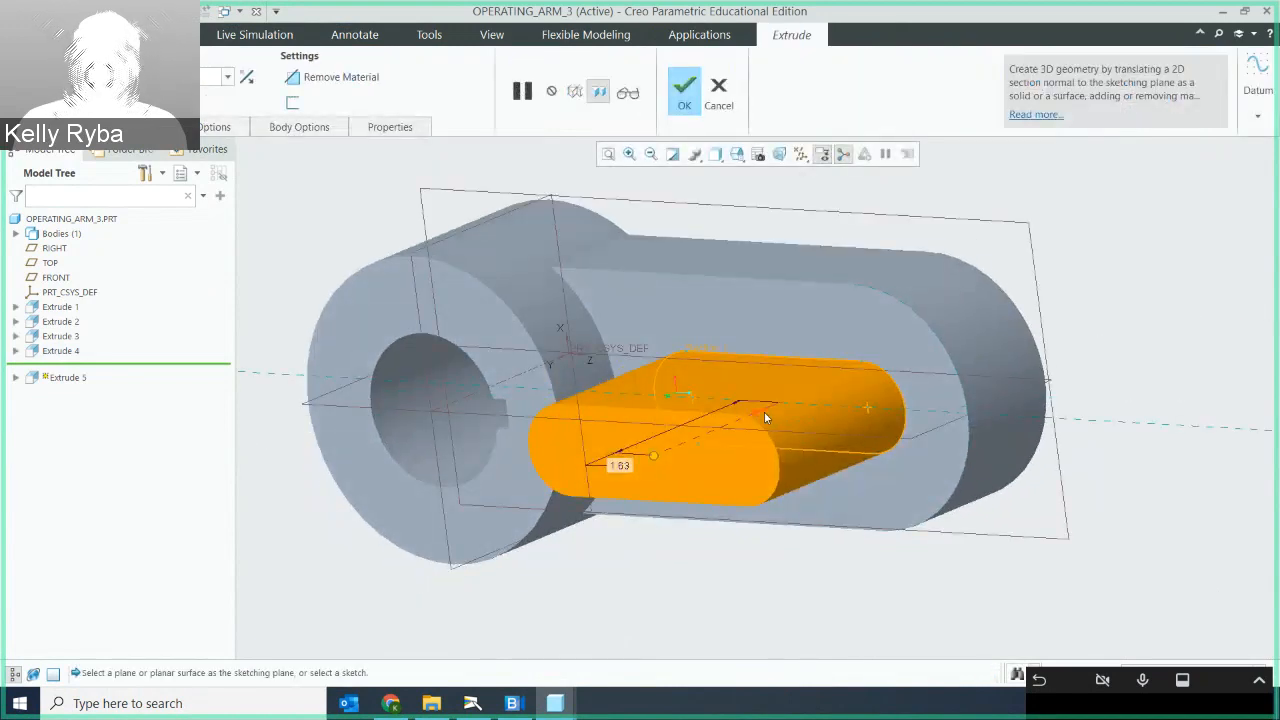
click(764, 411)
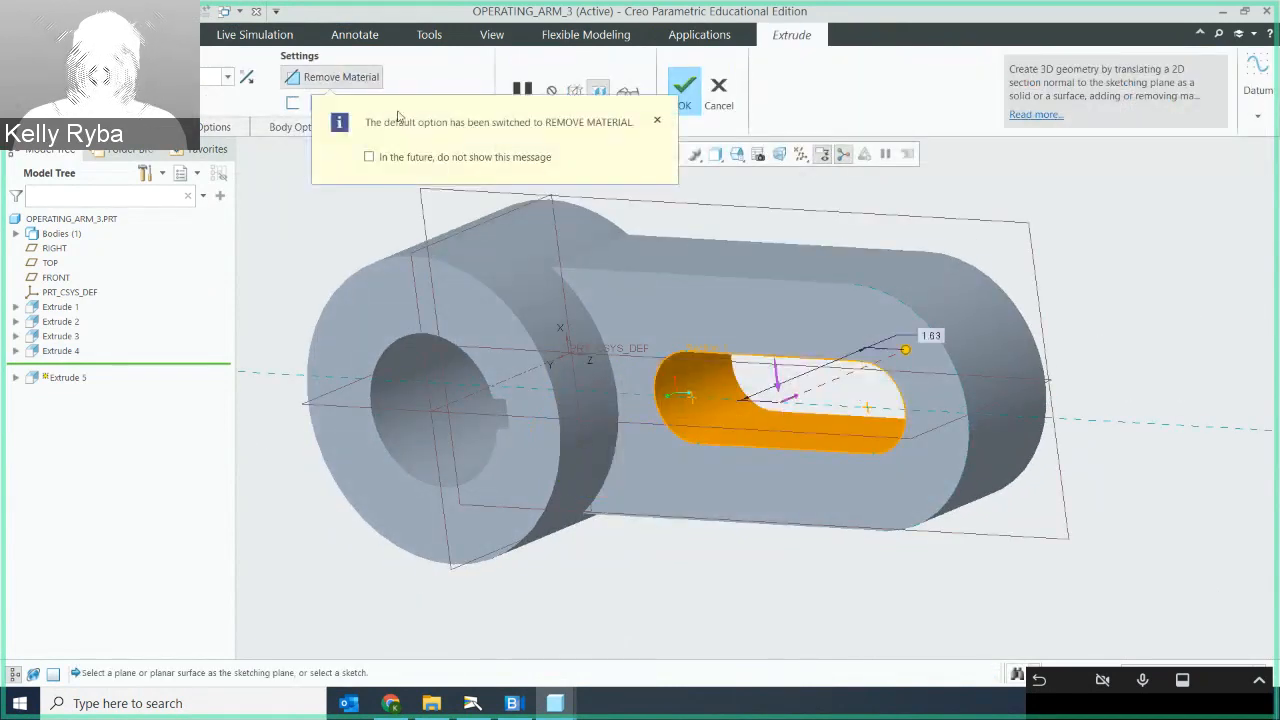
click(142, 78)
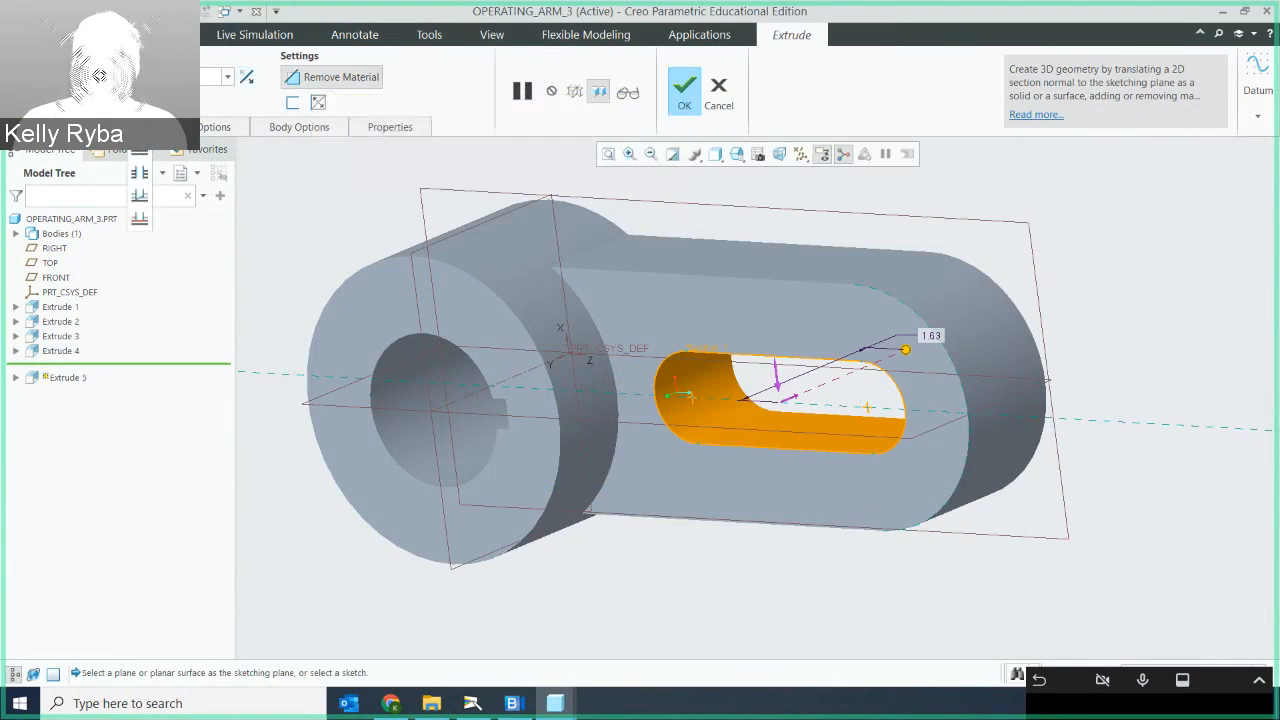
click(147, 175)
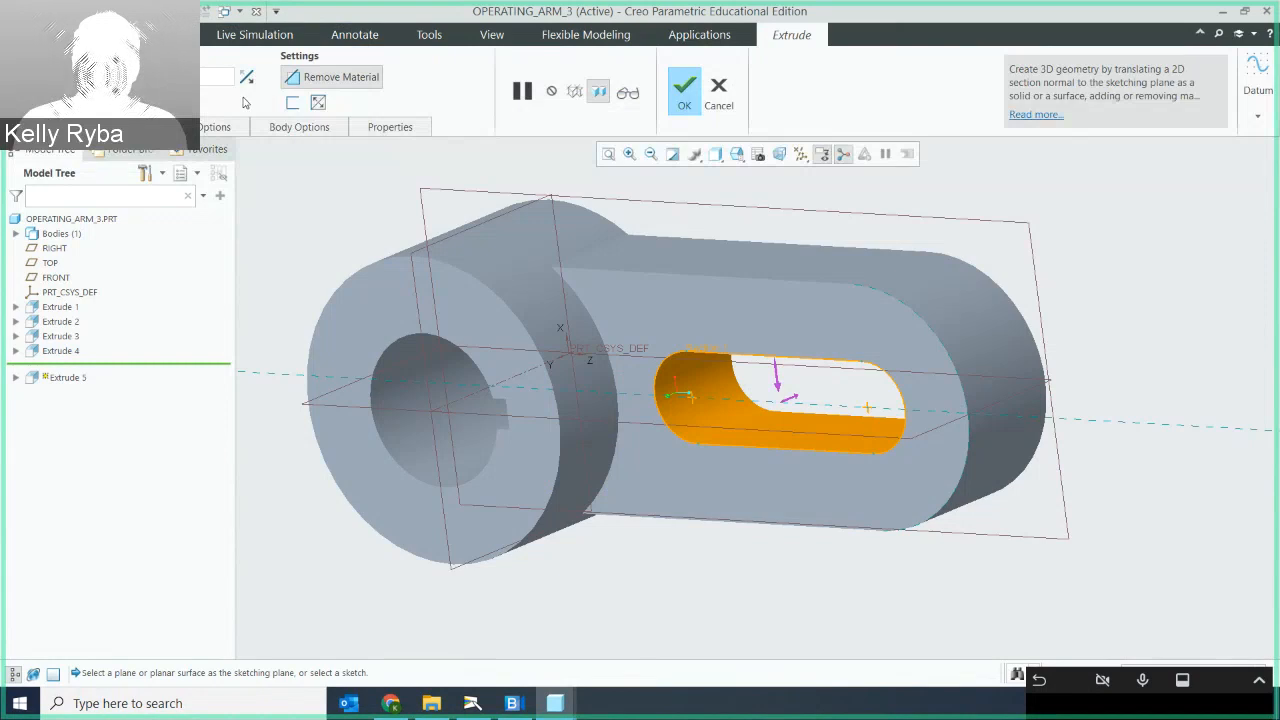
mouse_move(671, 214)
middle_down()
mouse_move(700, 191)
mouse_move(689, 237)
mouse_move(686, 217)
middle_up()
click(684, 92)
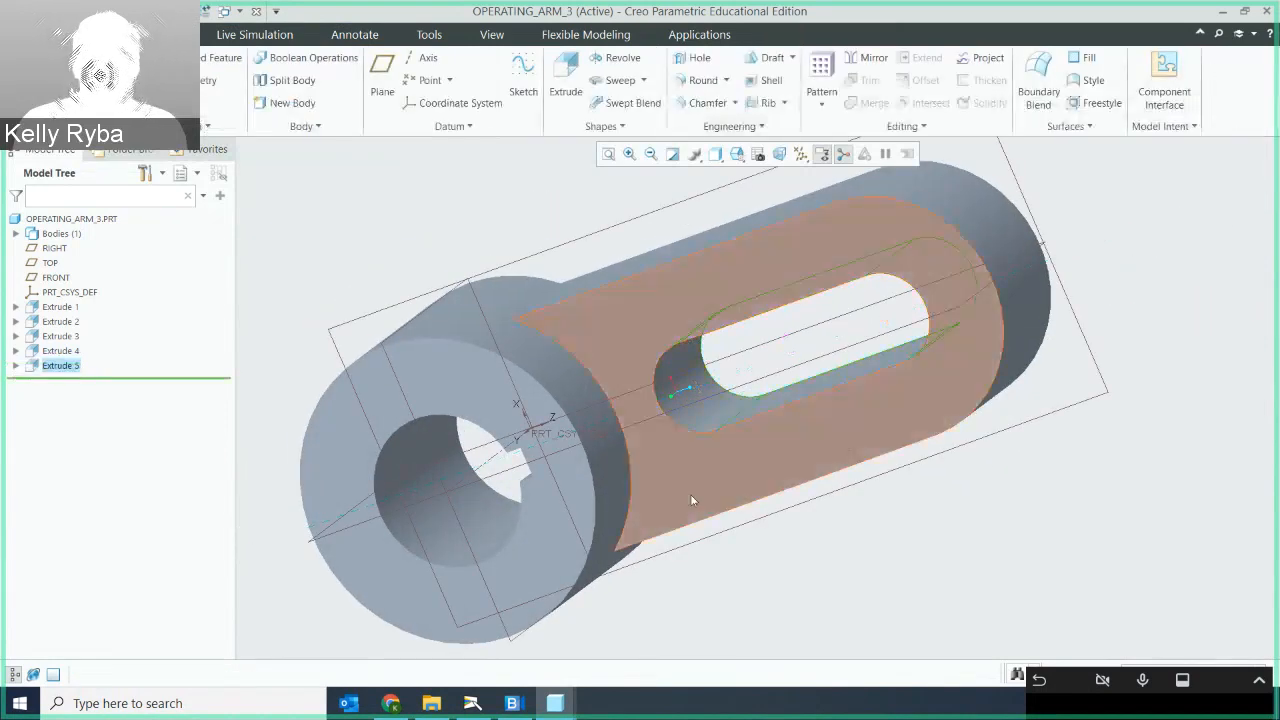
Step: Take a rectangular screen snip of the finished operating arm in an angled view, including the model tree
middle_drag(690, 494, 690, 410)
click(608, 153)
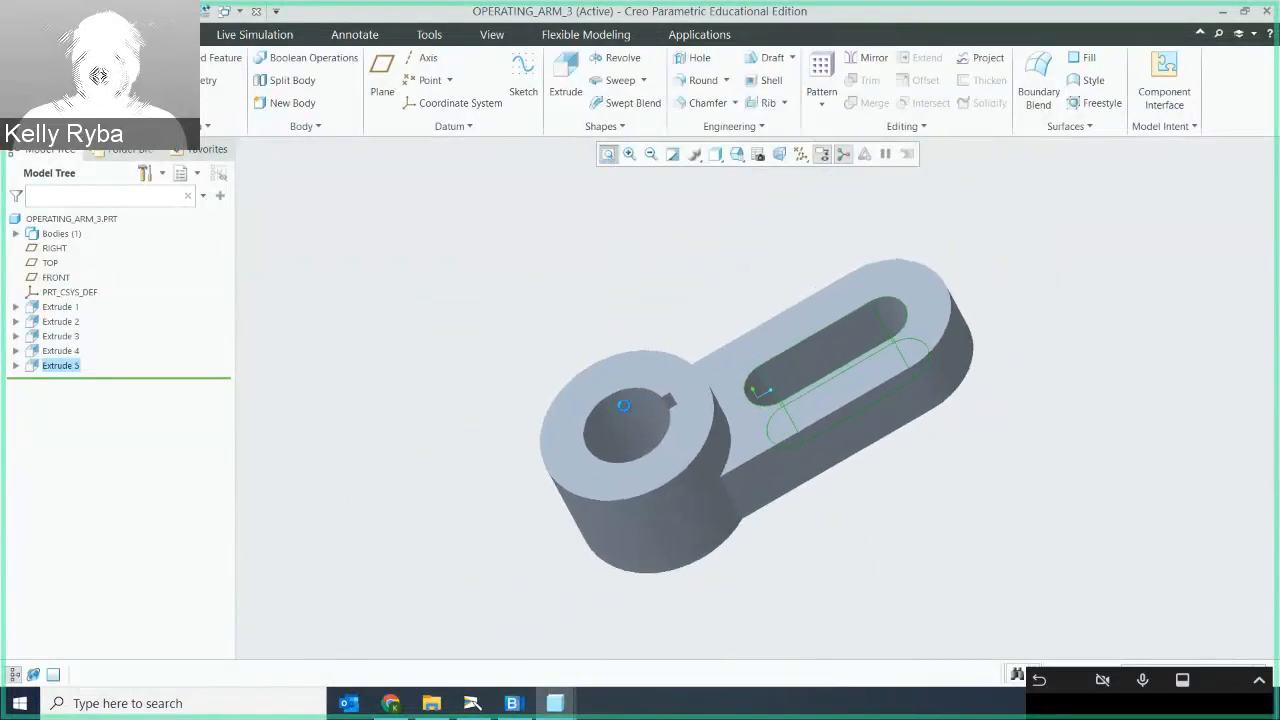
middle_drag(620, 428, 708, 439)
scroll(712, 440, up, 4)
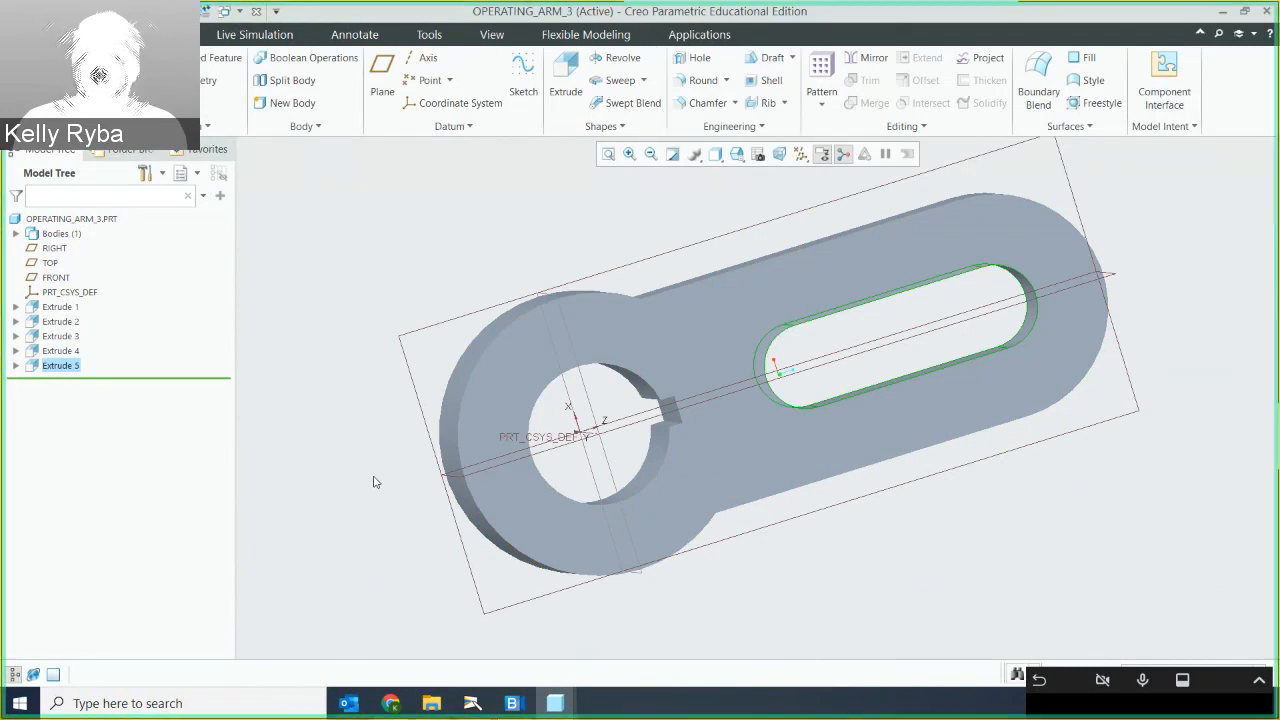
key(super+shift+s)
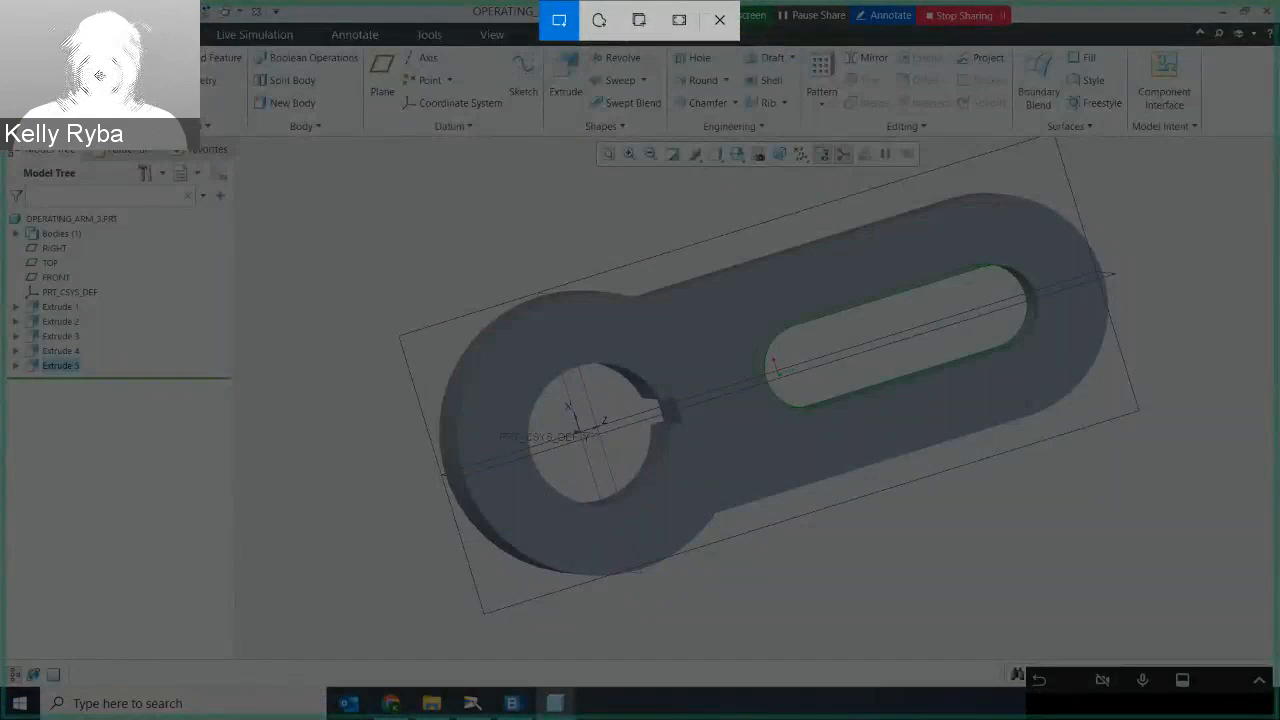
drag(4, 6, 1146, 608)
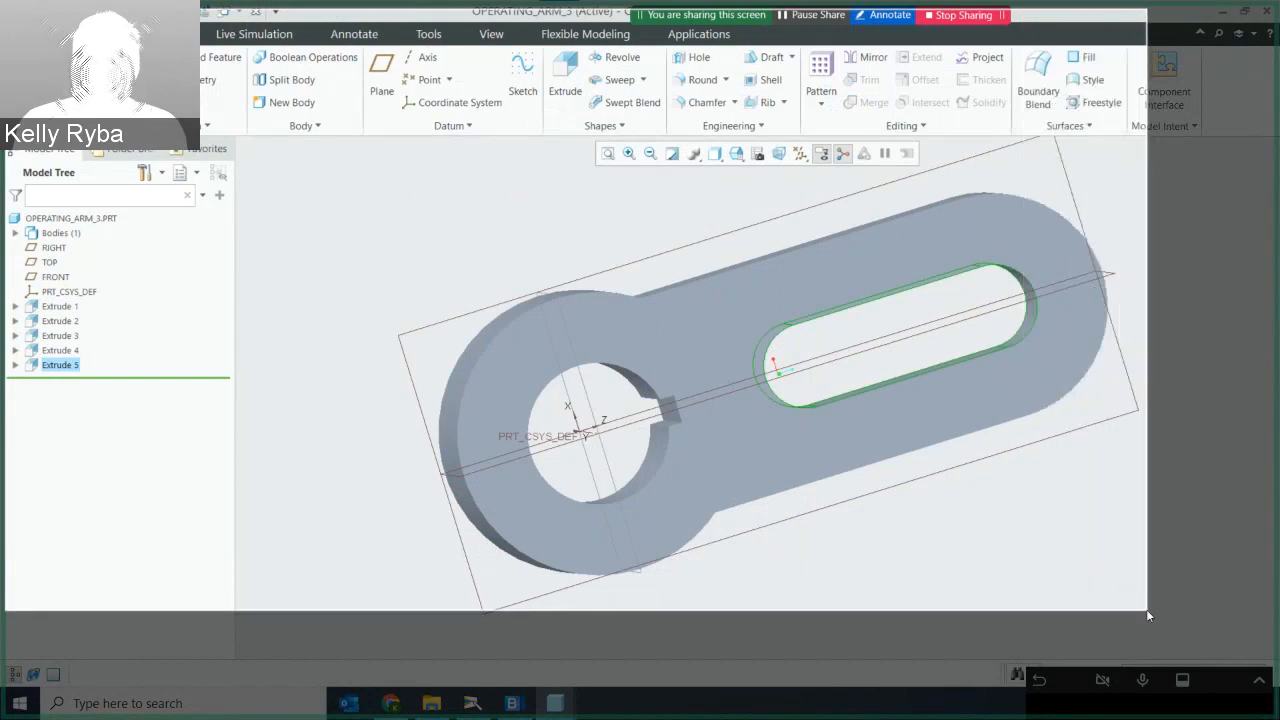
drag(1146, 609, 1146, 609)
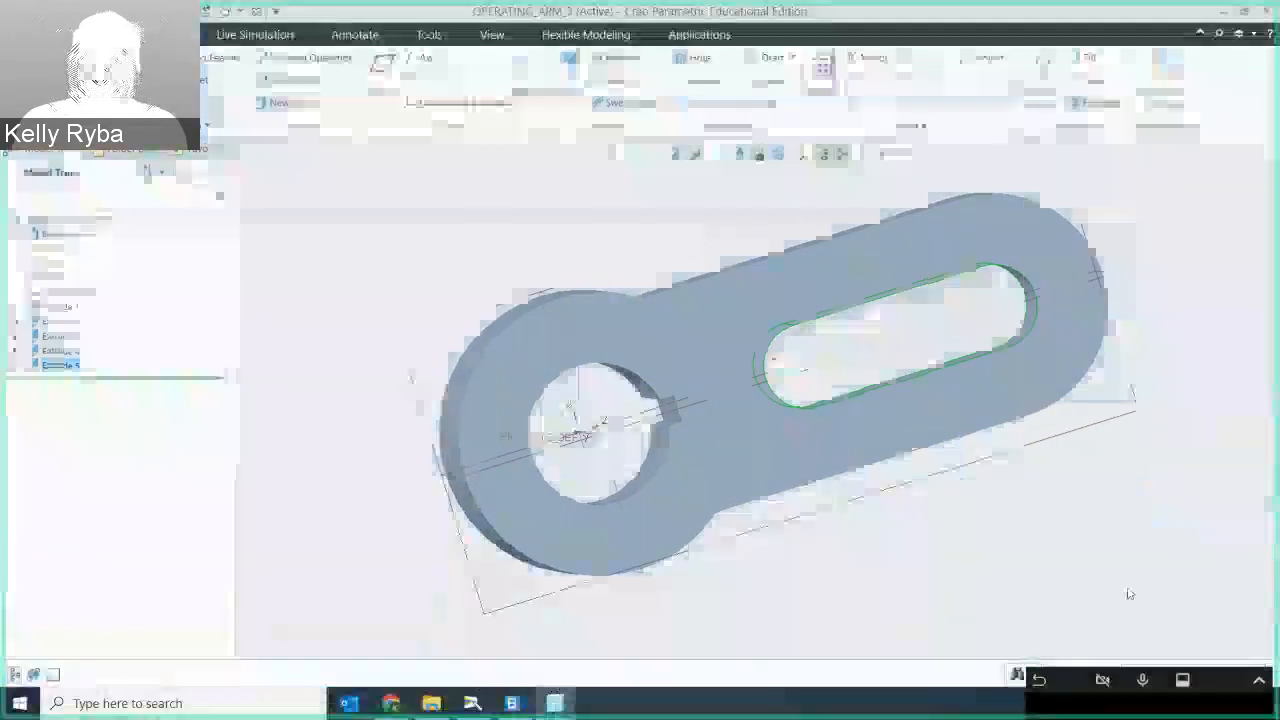